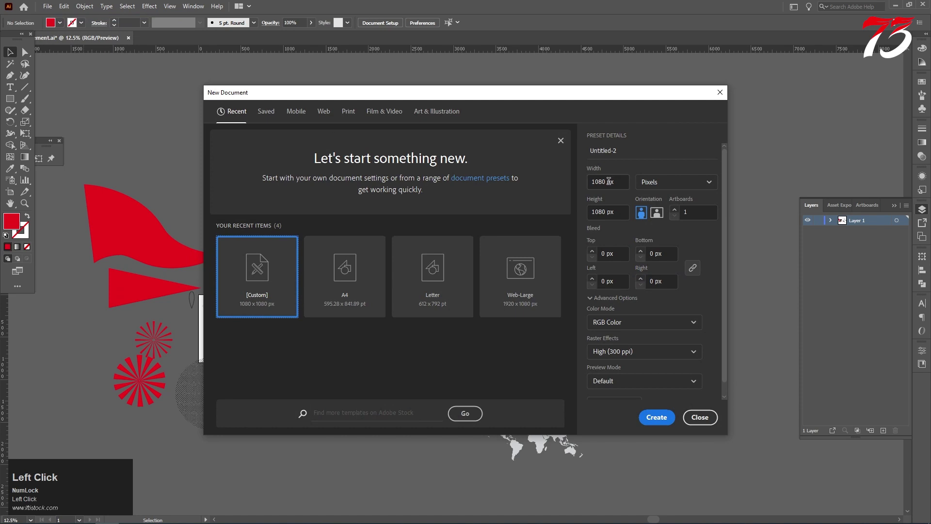
Create a new RGB document measuring 1080 × 1080 px with 300 ppi raster effects.
left_click(609, 181)
left_click(603, 214)
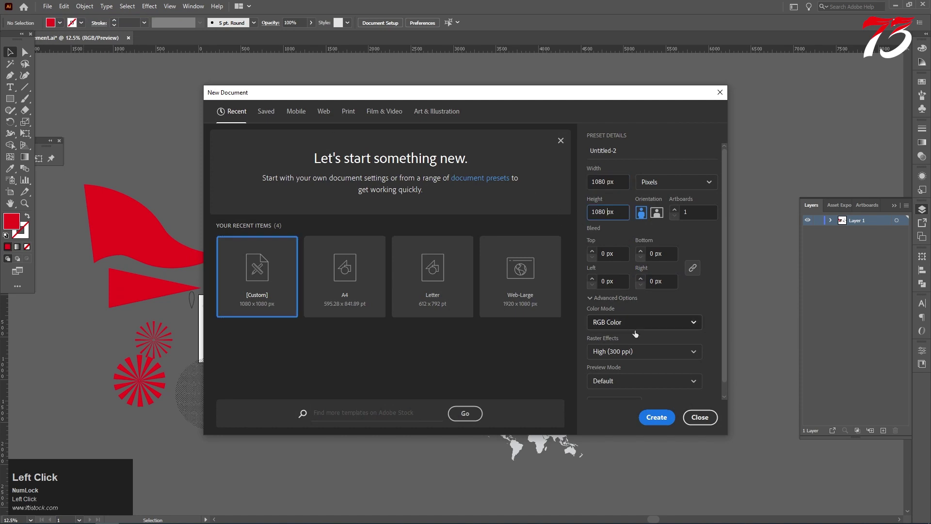
left_click(656, 417)
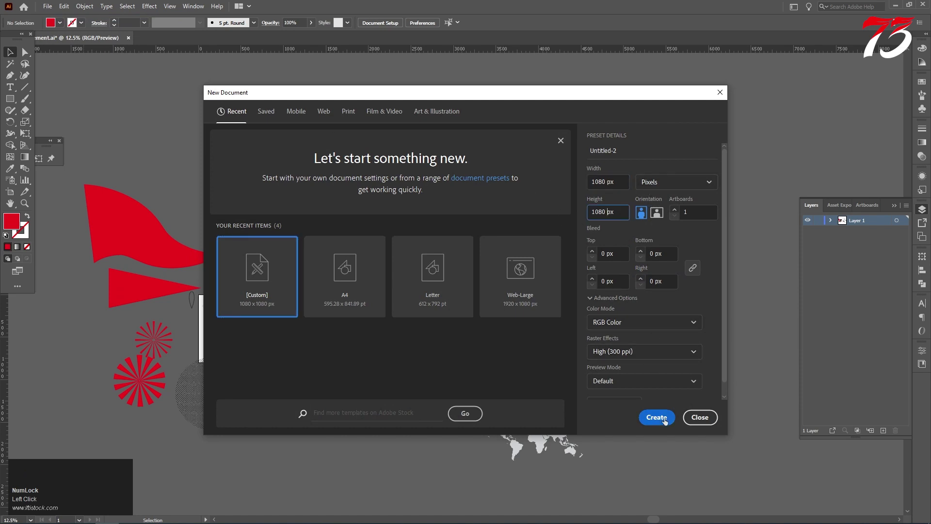
left_click(355, 99)
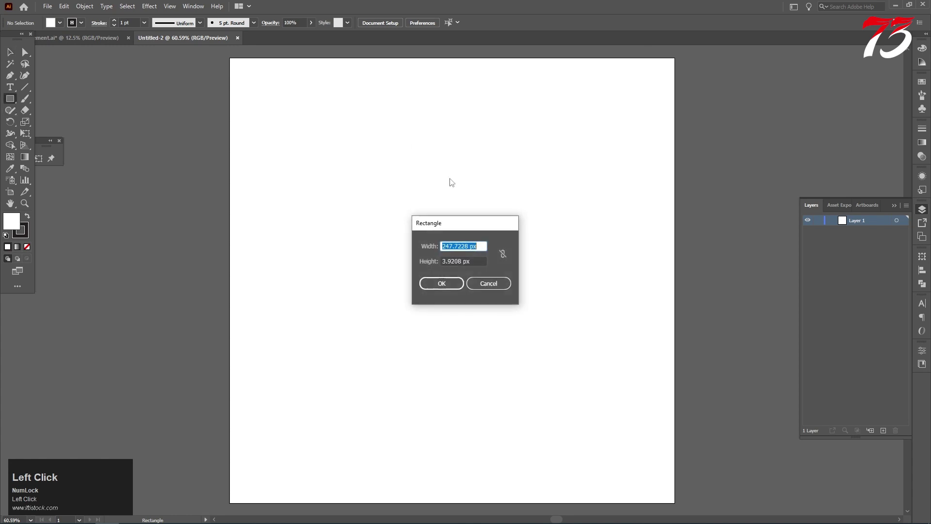
type("1080")
left_click_drag(461, 263, 402, 260)
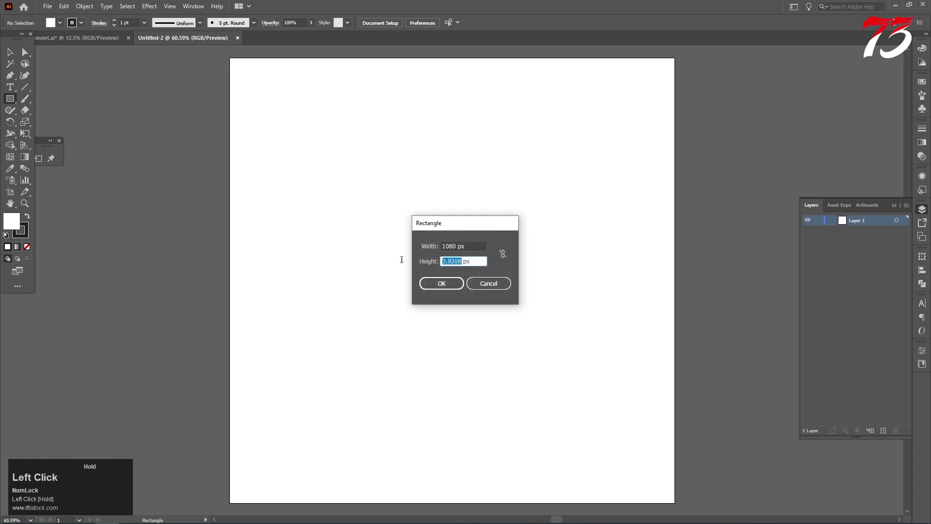
key("Return")
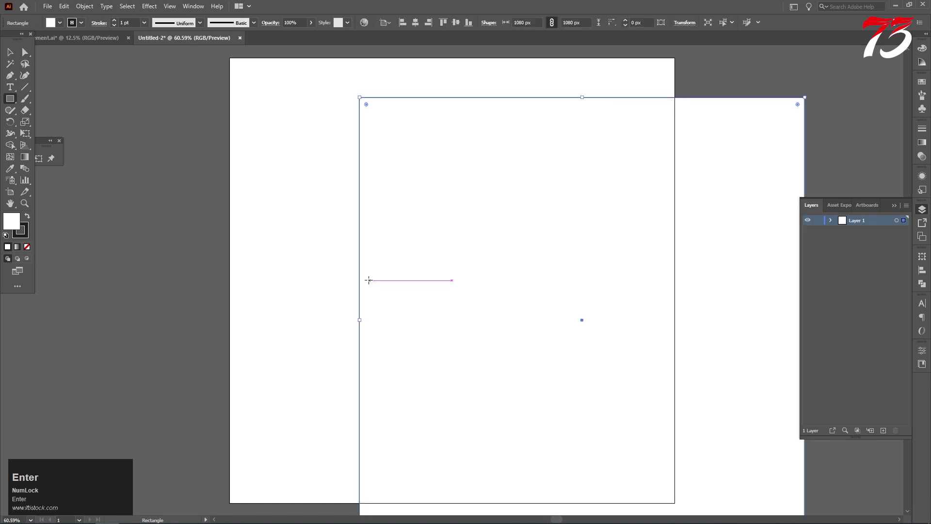
left_click(10, 52)
scroll(443, 233, "down", 3, "alt")
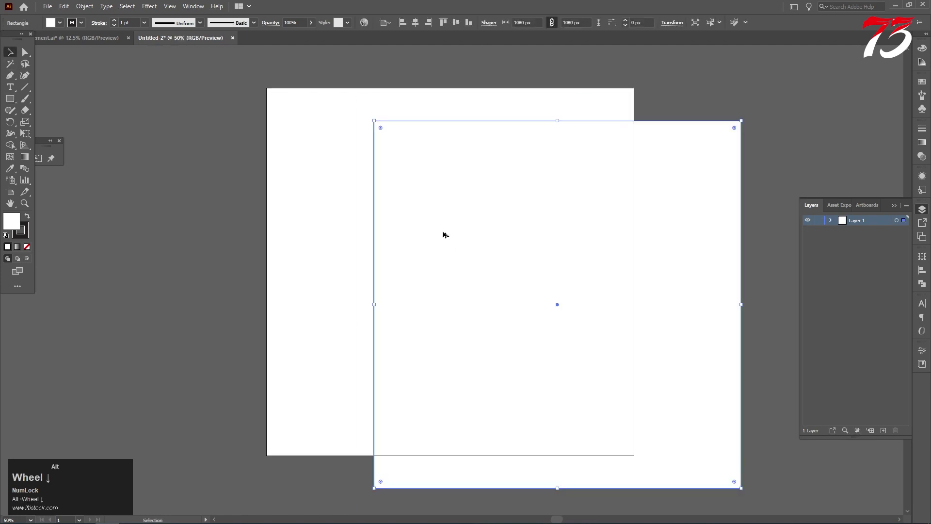
key("Delete")
Create a 50 × 50 px rectangle on the artboard.
key("m")
left_click(470, 204)
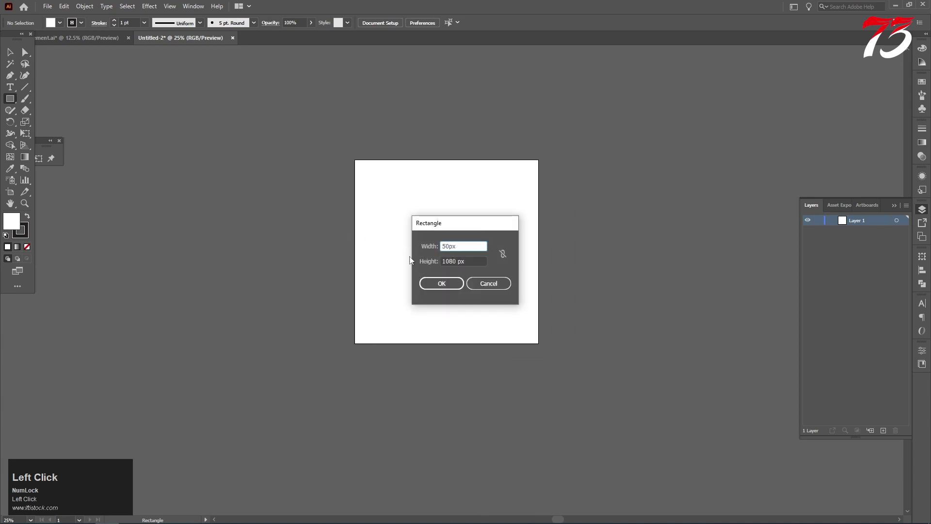
key("Tab")
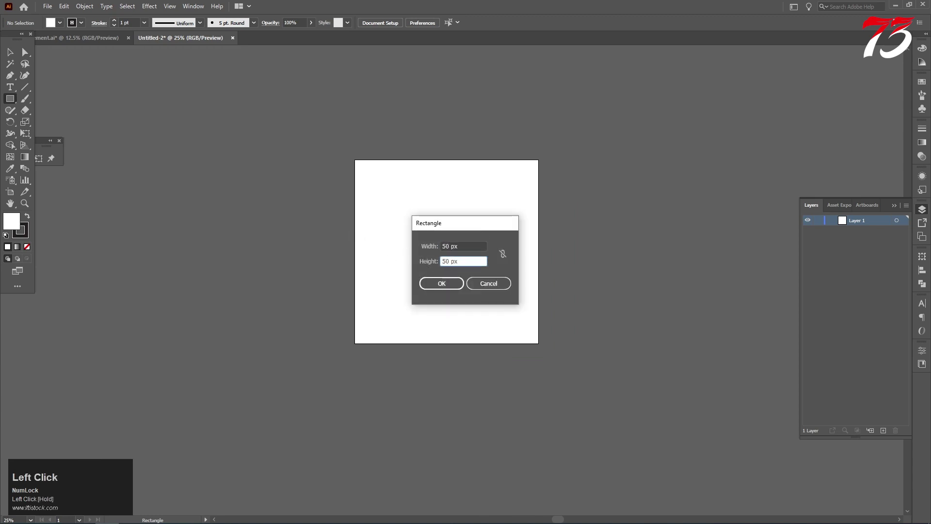
type("50")
left_click(437, 284)
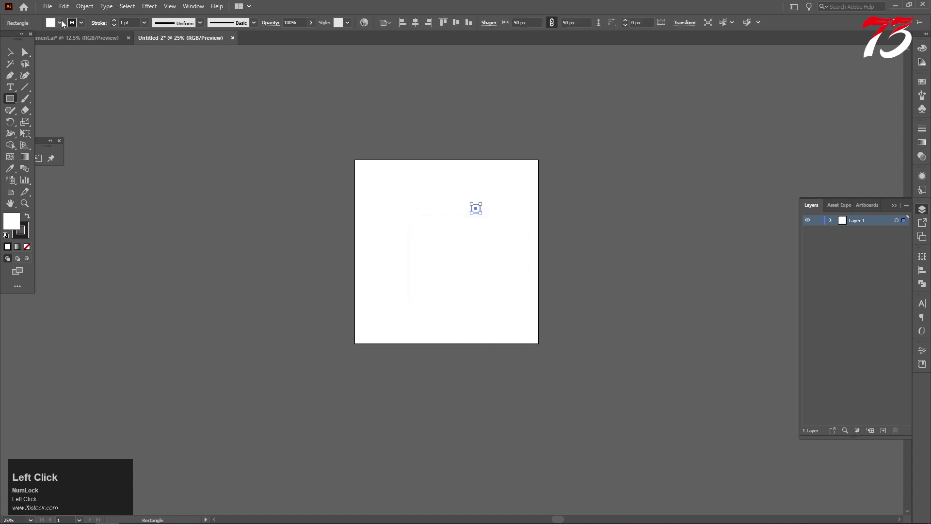
Fill the small square with red and remove its stroke.
left_click(61, 22)
left_click(33, 39)
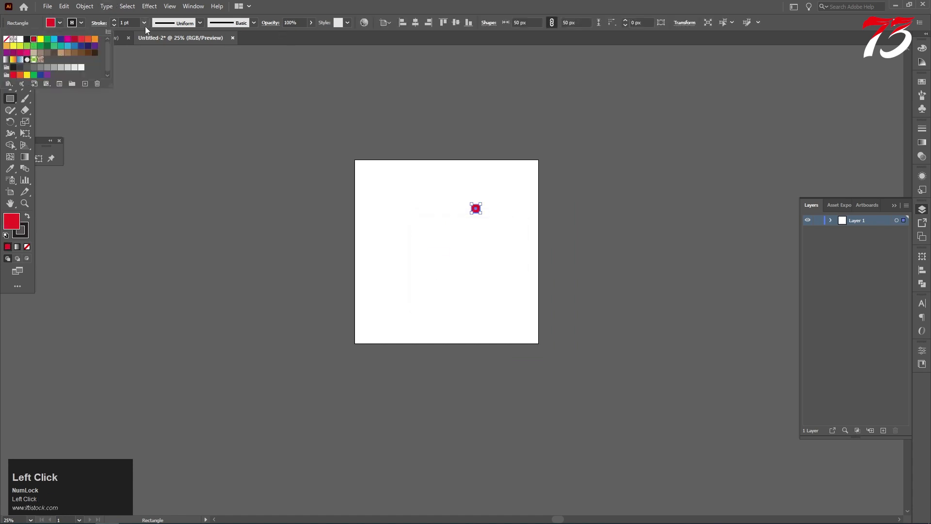
left_click(82, 23)
left_click(6, 39)
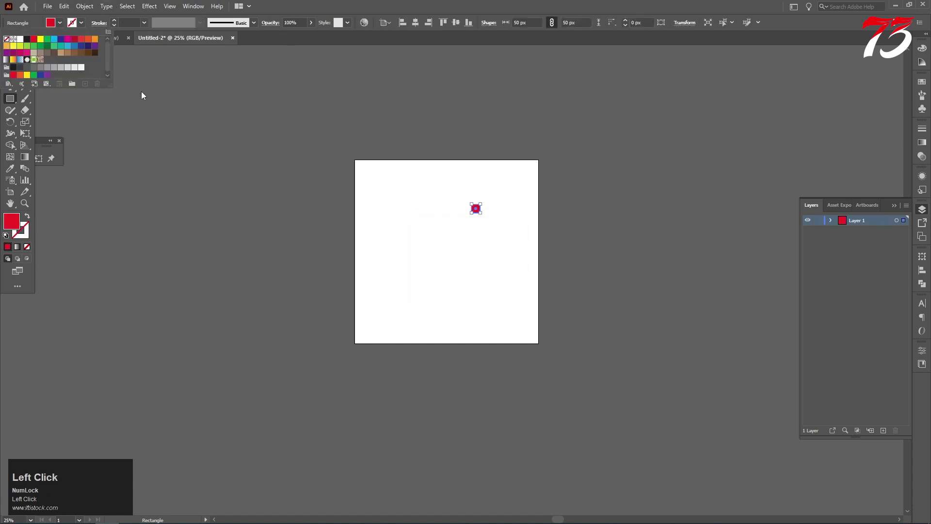
Align the red square to the top-left corner of the artboard.
left_click(9, 53)
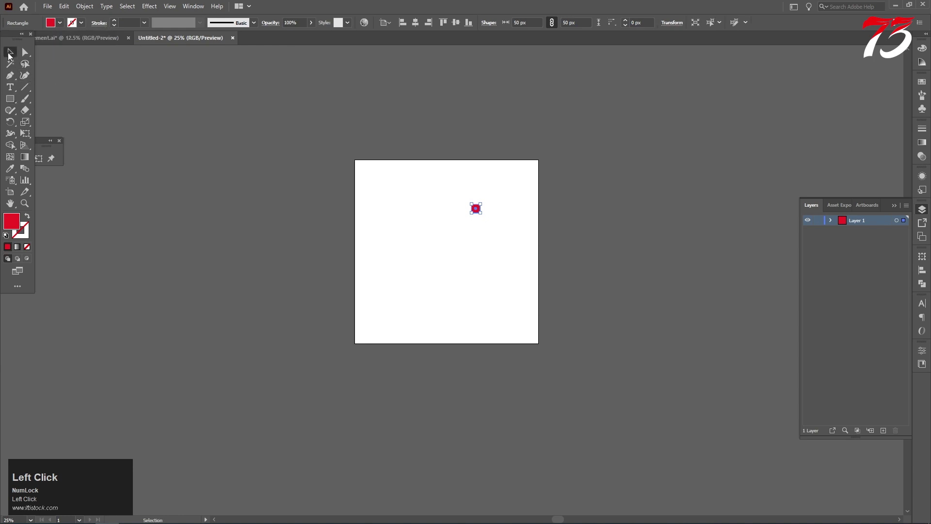
left_click(403, 23)
scroll(358, 123, "down", 4)
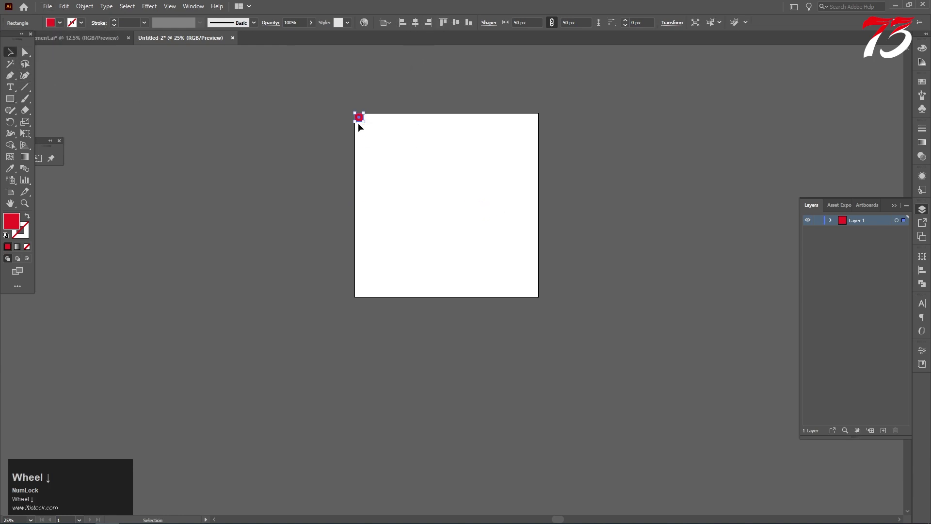
left_click(289, 117)
scroll(266, 135, "up", 3)
scroll(265, 136, "down", 1)
Duplicate the red square and align the copy to the bottom-right corner of the artboard.
left_click_drag(301, 93, 461, 251)
left_click(427, 23)
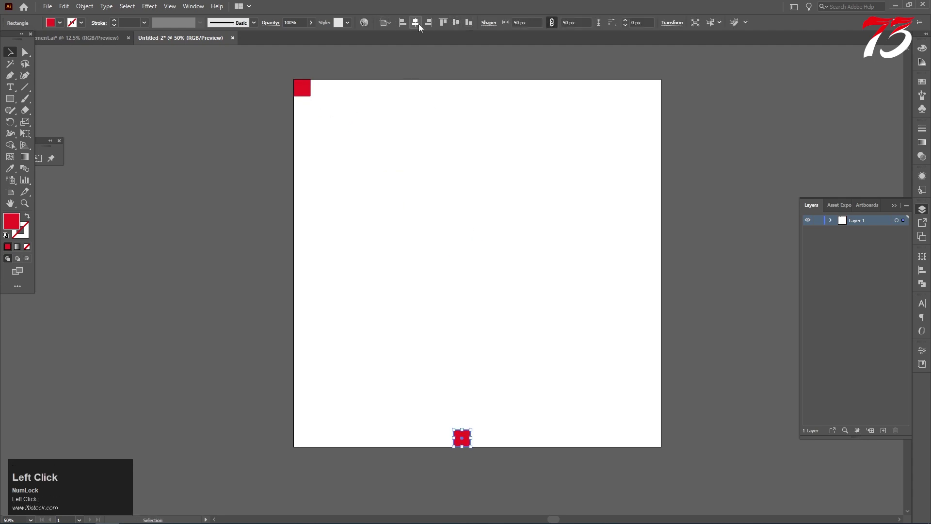
left_click(428, 22)
scroll(303, 190, "up", 2)
left_click(305, 160)
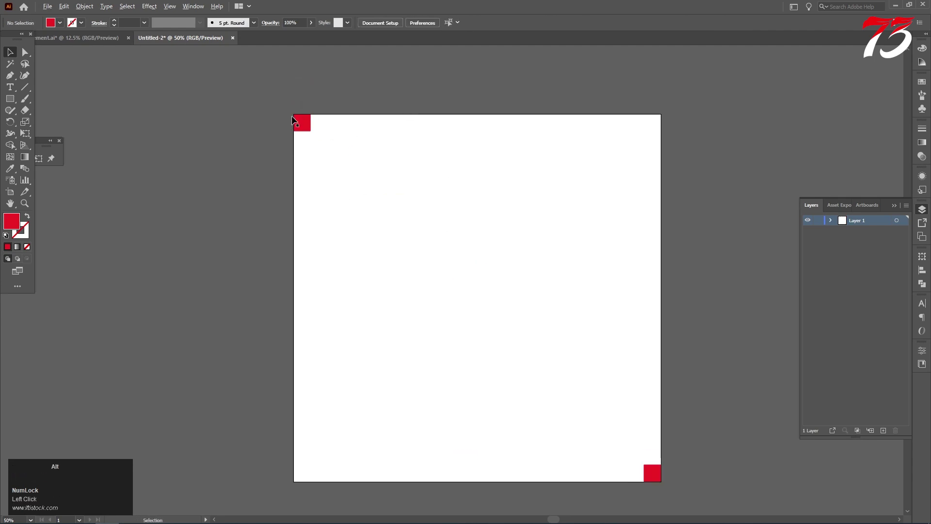
Show the rulers and place guides along the right and bottom edges of the top-left red square, 50 px from the artboard edges.
scroll(306, 141, "up", 7)
key("ctrl+r")
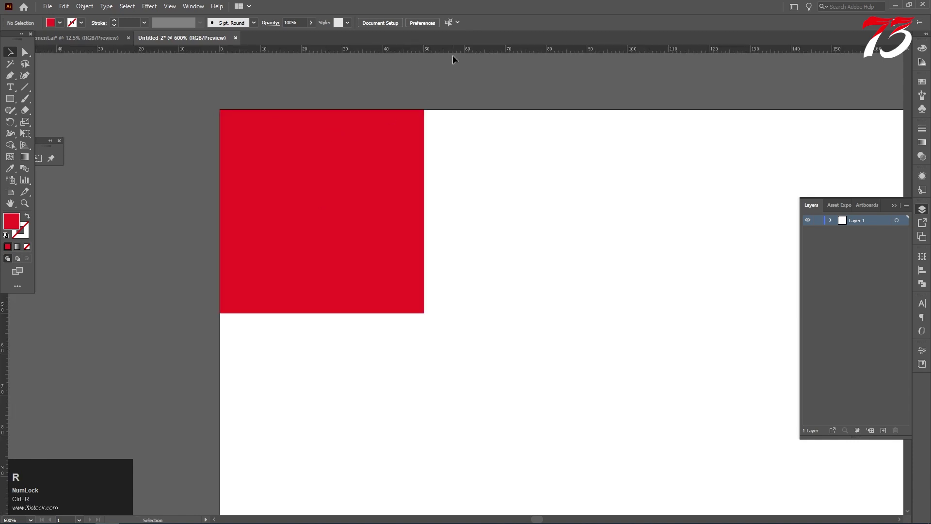
left_click_drag(453, 54, 425, 138)
scroll(426, 240, "down", 2)
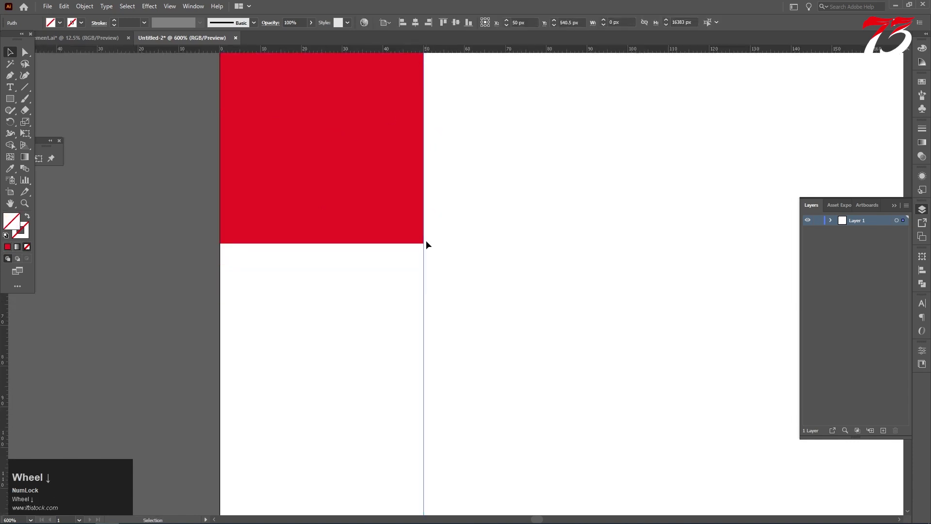
scroll(427, 205, "up", 10)
left_click_drag(526, 53, 522, 118)
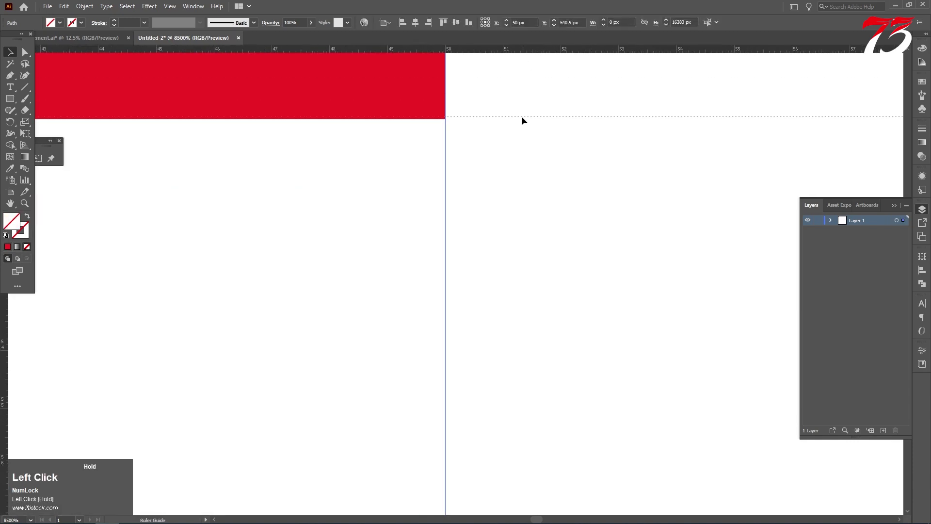
scroll(457, 120, "up", 1)
scroll(394, 167, "down", 1)
Place a vertical guide at X 1030 px and a horizontal guide at Y 1030 px along the bottom-right red square's inner edges.
scroll(394, 167, "down", 15)
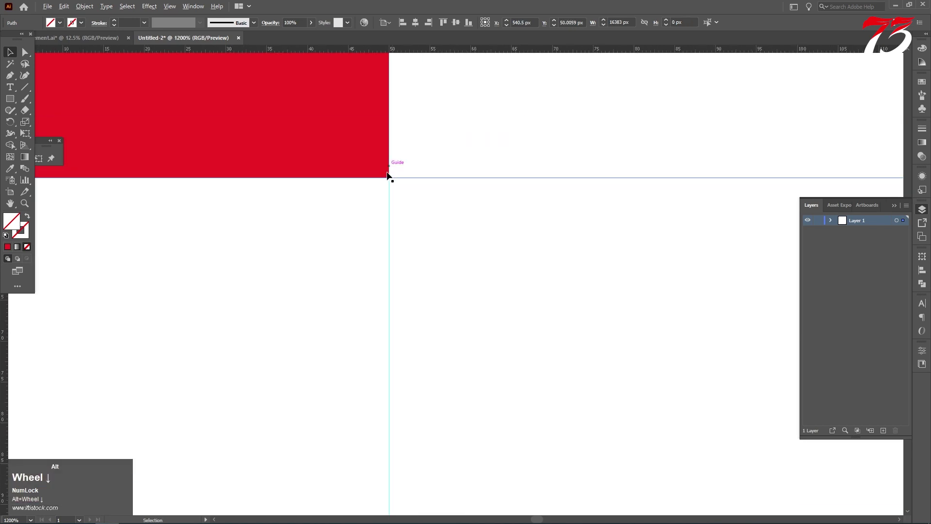
scroll(469, 220, "up", 3)
scroll(473, 189, "up", 8)
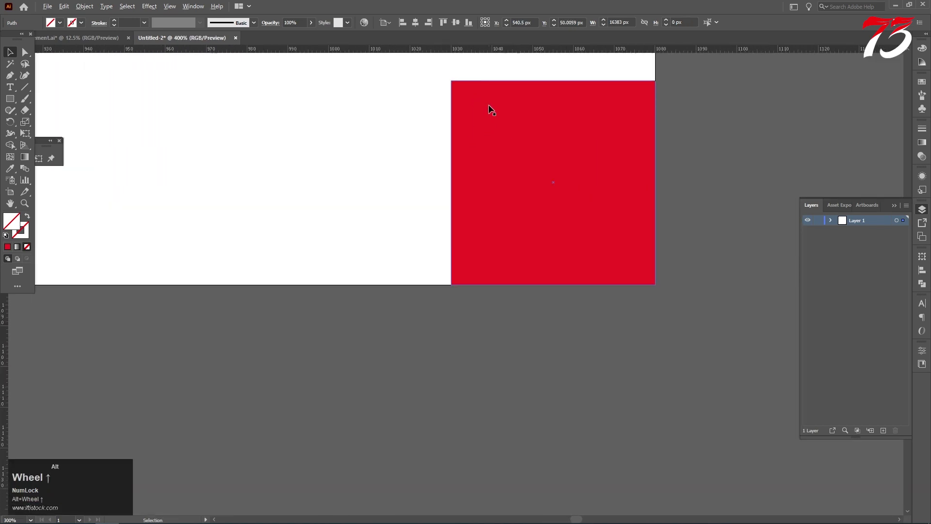
left_click_drag(420, 115, 430, 110)
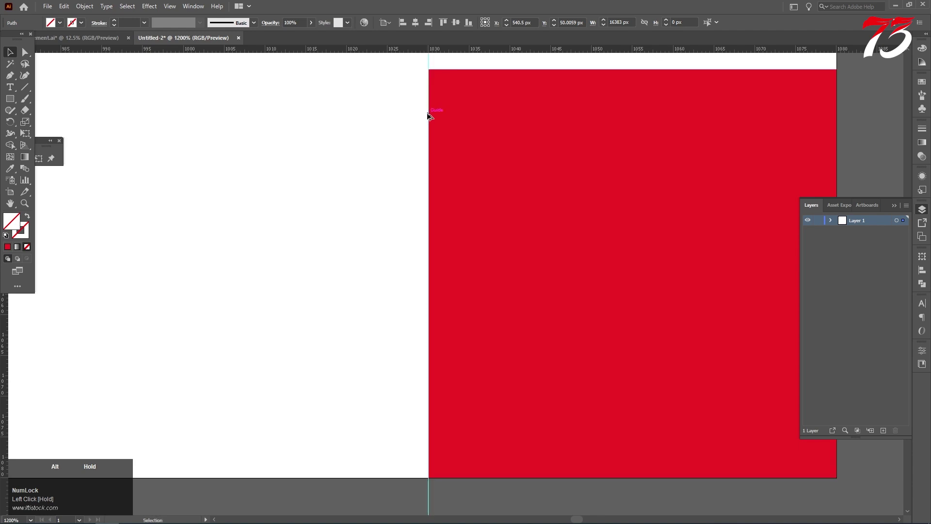
scroll(433, 68, "up", 4)
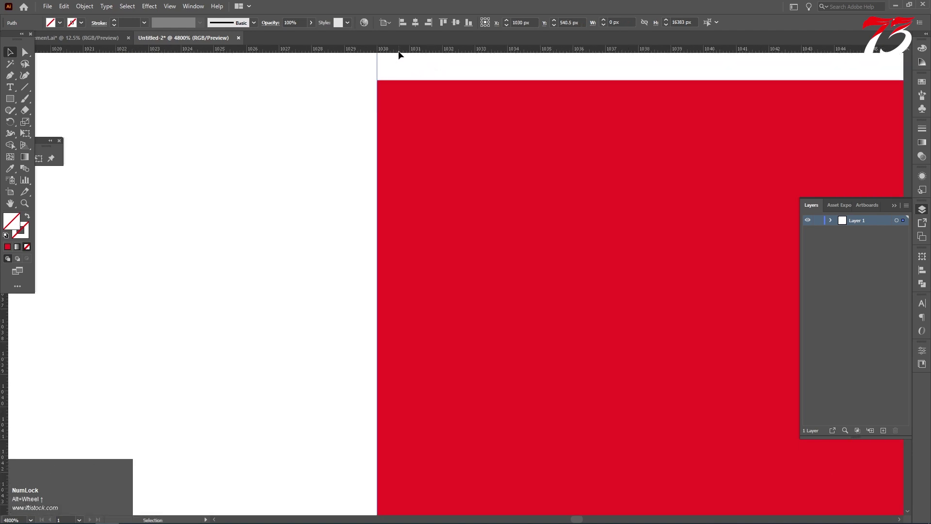
left_click_drag(399, 79, 400, 83)
key("ctrl+z")
left_click(401, 79)
Delete both red corner squares and keep the four margin guides.
scroll(561, 177, "down", 16)
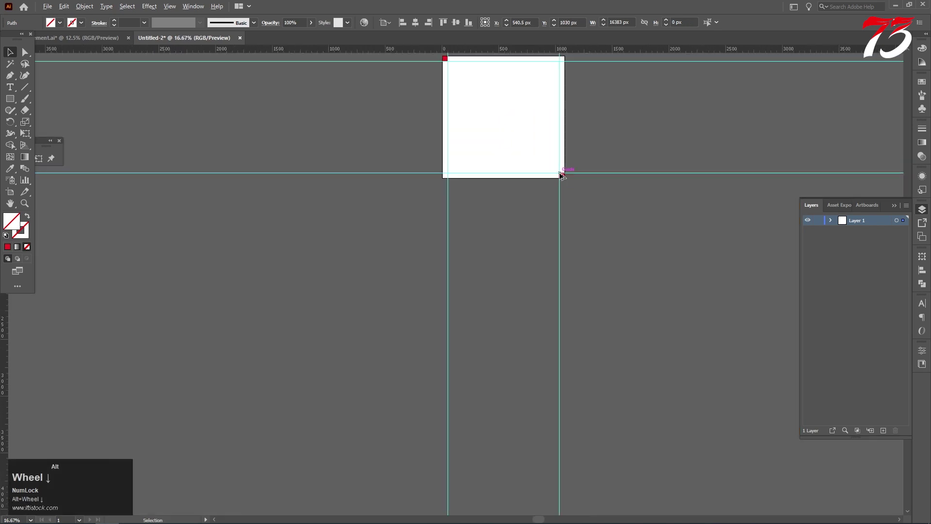
scroll(561, 176, "up", 2)
left_click(686, 362)
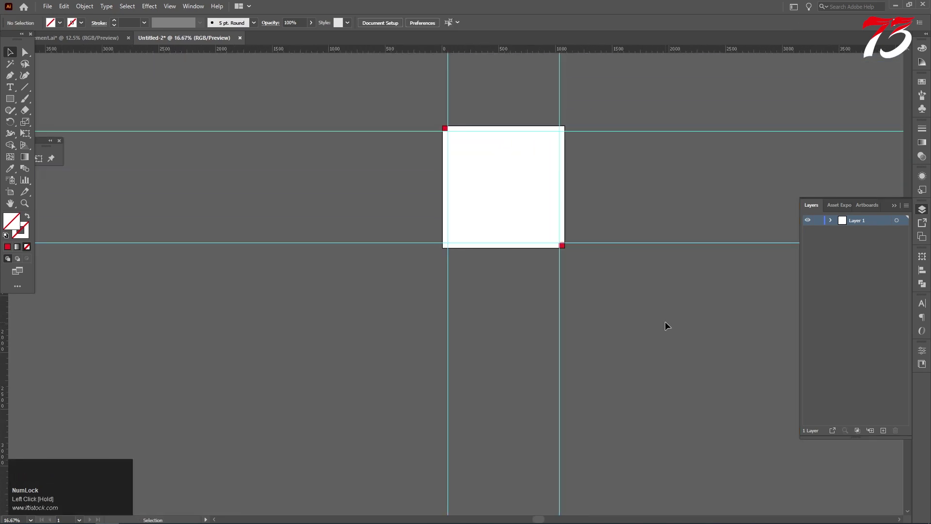
scroll(623, 135, "up", 1)
left_click(674, 341)
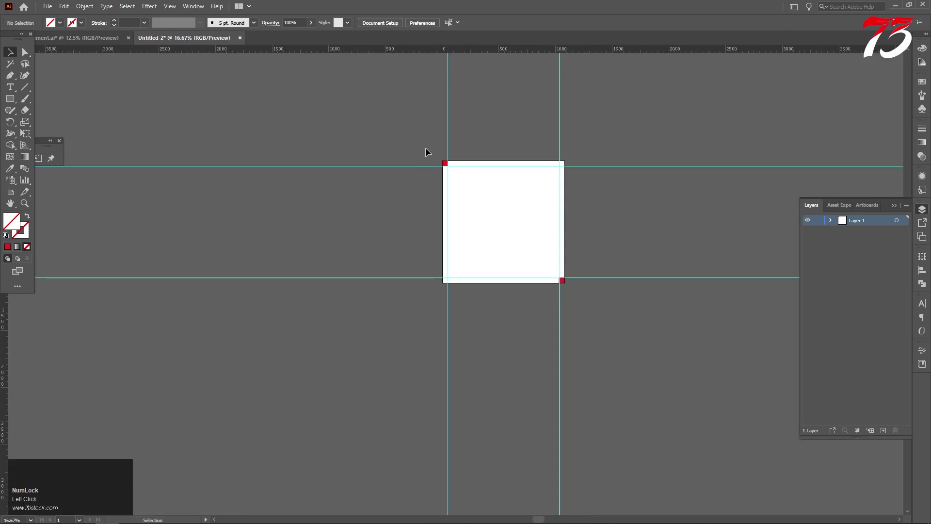
left_click(629, 327)
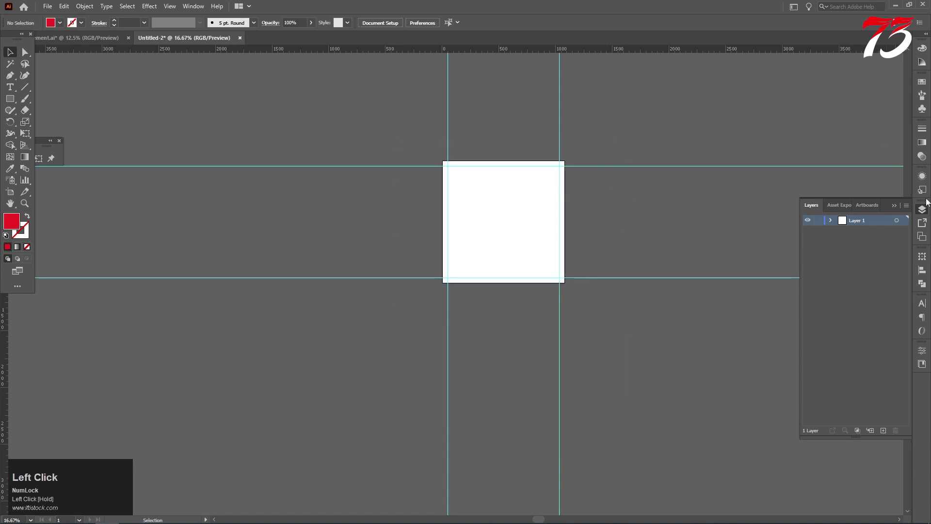
Lock Layer 1 with the guides and add a new layer above it.
left_click(819, 221)
left_click(66, 39)
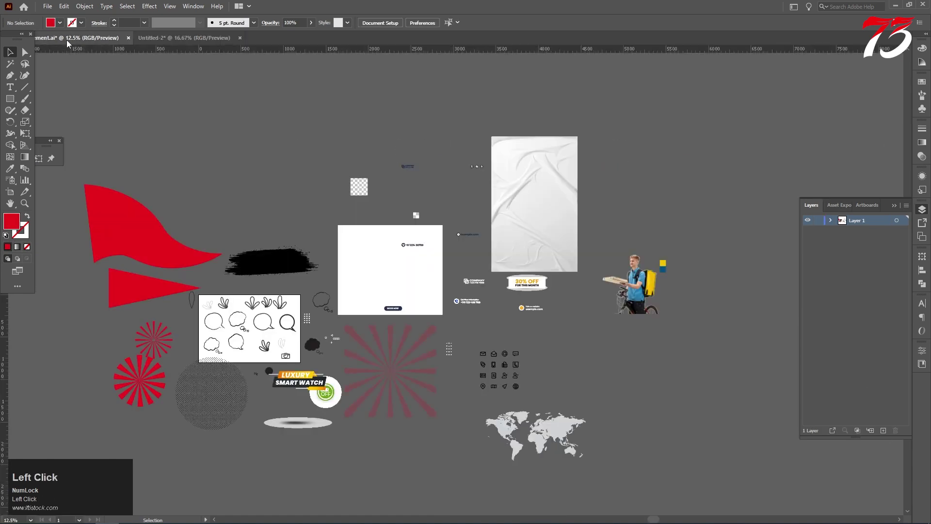
left_click(204, 38)
scroll(540, 197, "up", 3)
scroll(513, 186, "down", 2)
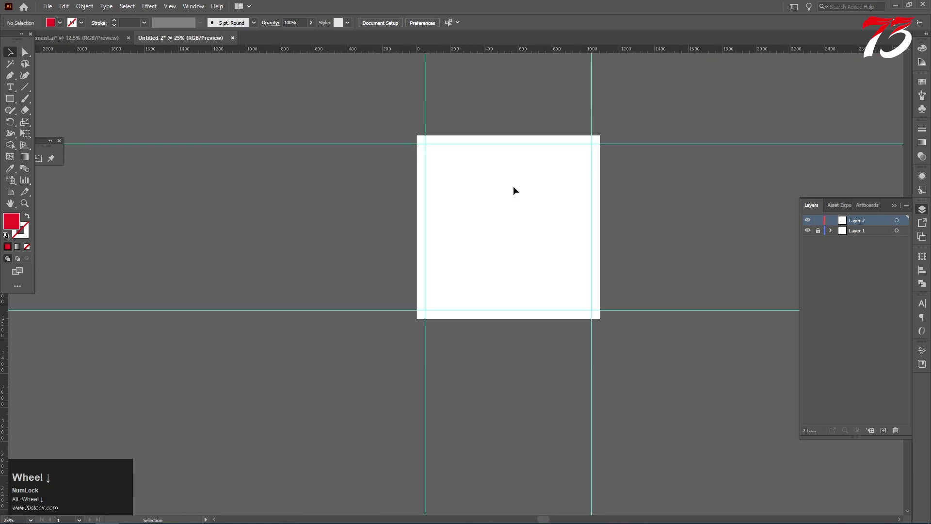
left_click(513, 185)
Create a 1080 × 1080 px rectangle on Layer 2.
left_click(11, 99)
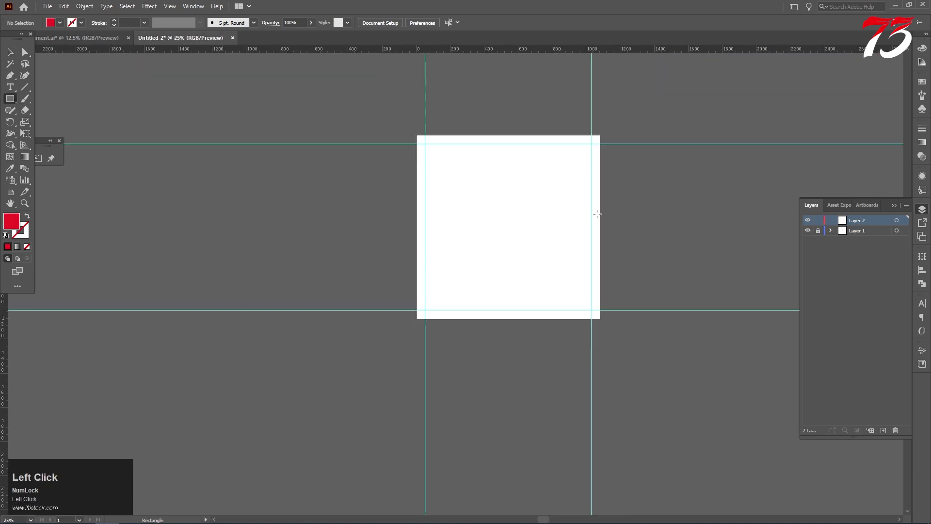
left_click(508, 171)
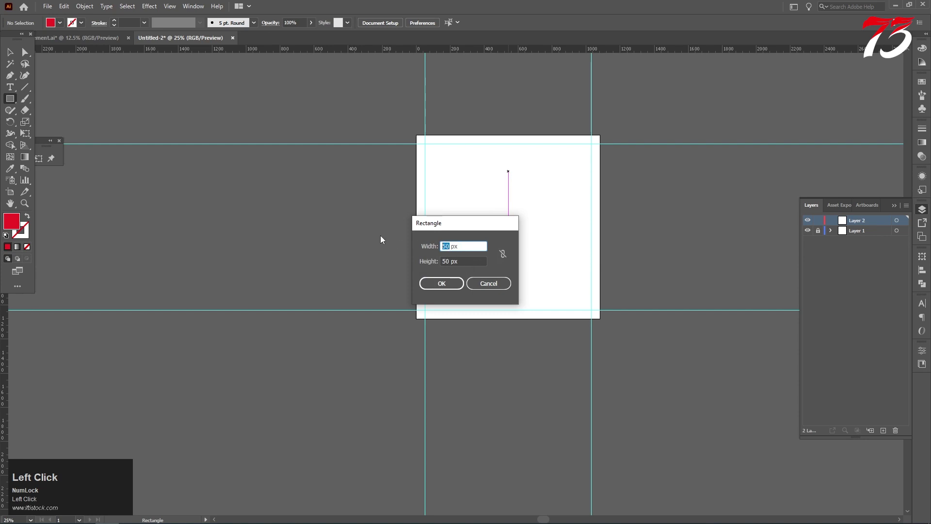
left_click(449, 262)
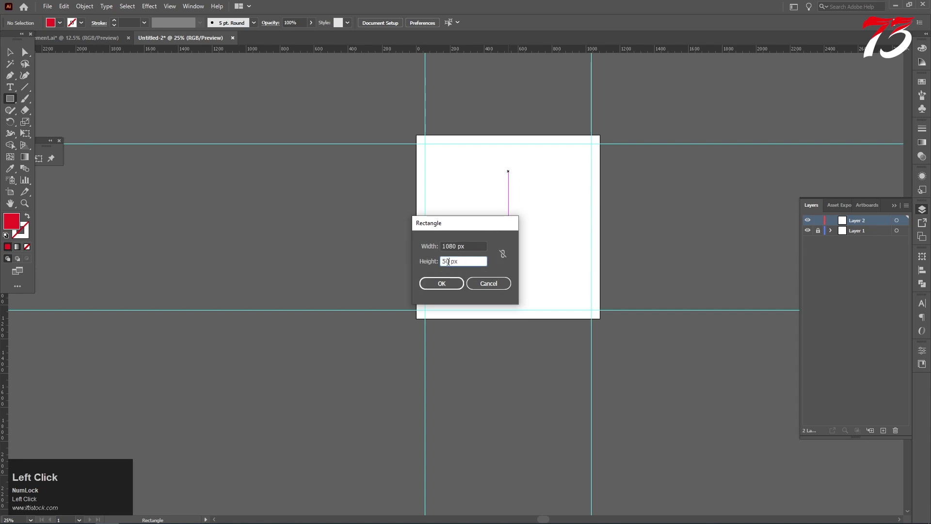
key("Return")
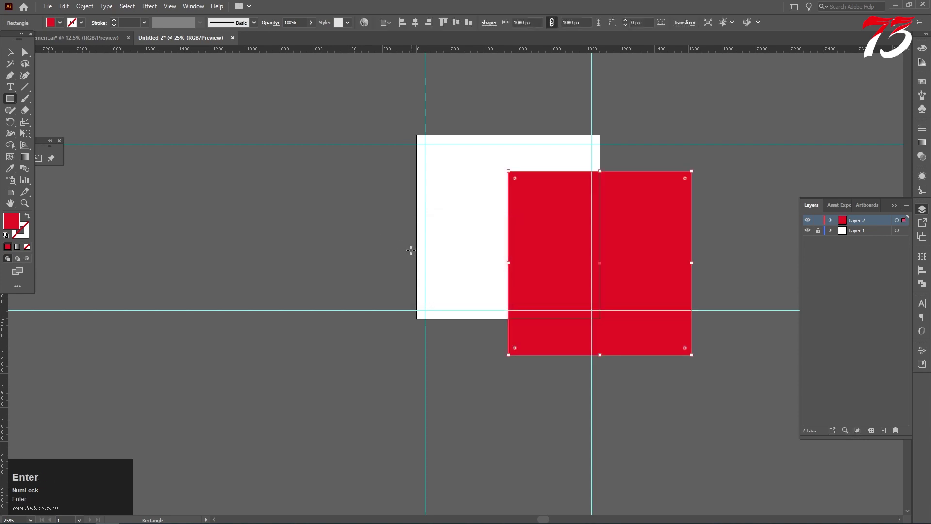
Recolour the large square white with the Eyedropper and centre it horizontally and vertically on the artboard.
left_click(10, 168)
left_click(451, 189)
left_click(9, 52)
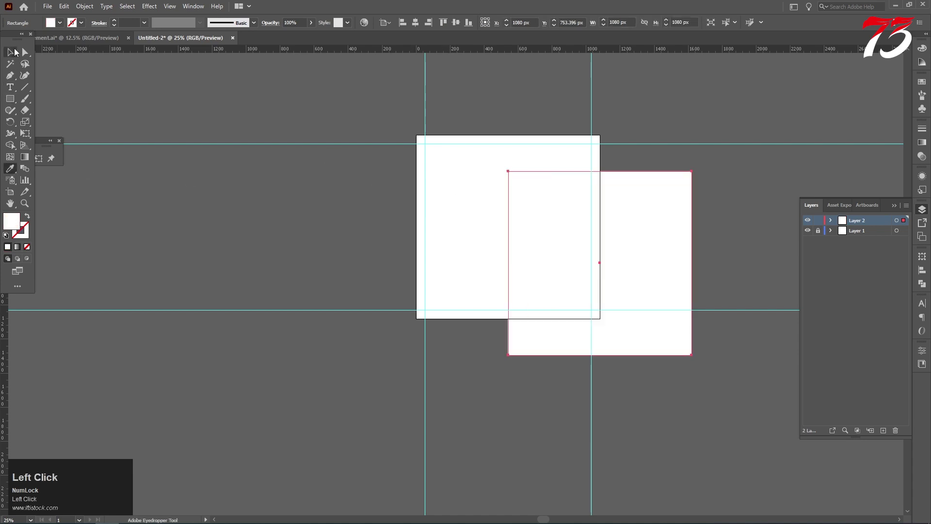
left_click(415, 23)
left_click(456, 23)
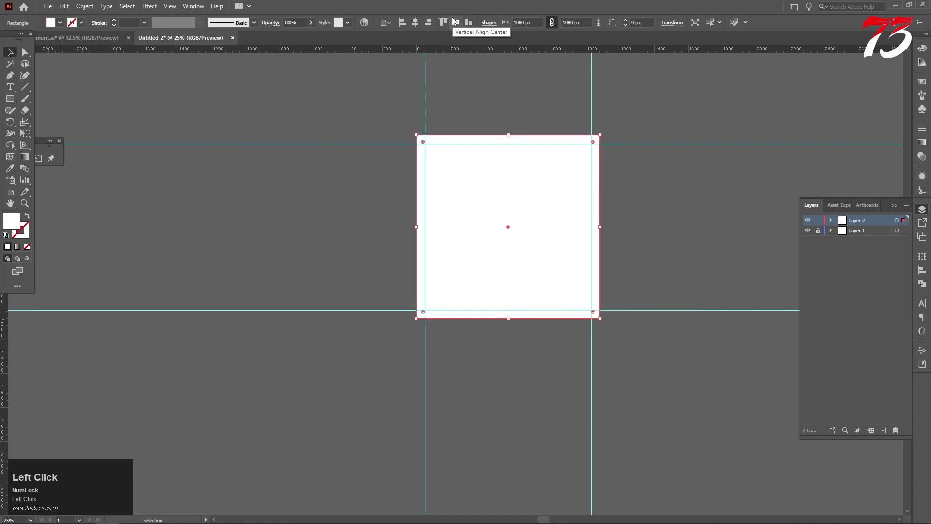
scroll(321, 4, "up", 1)
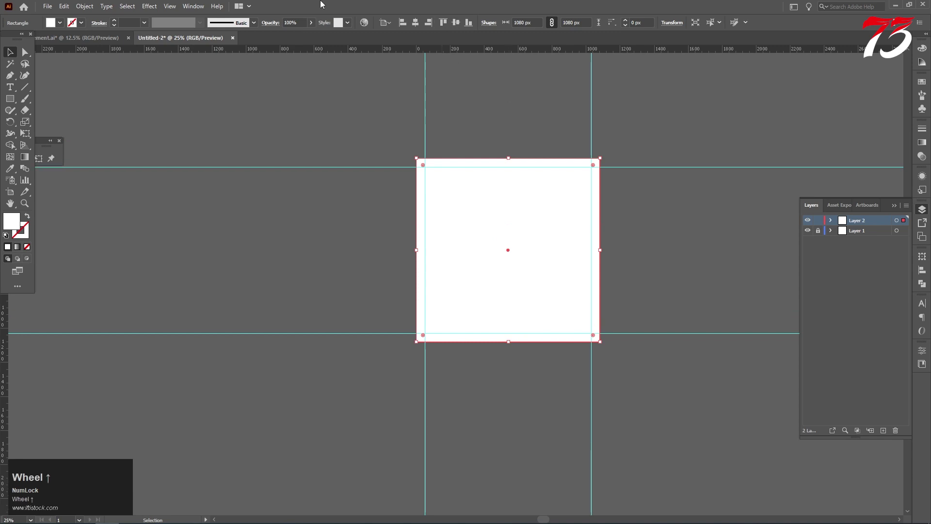
Bring the delivery man photo and its yellow and blue squares from the other open document into Untitled-2, beside the artboard's right edge.
left_click(712, 237)
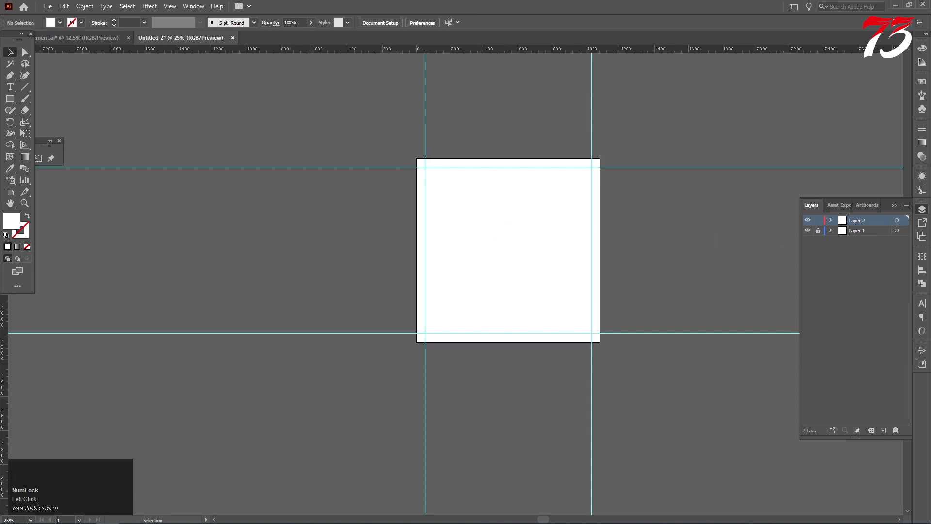
left_click(78, 37)
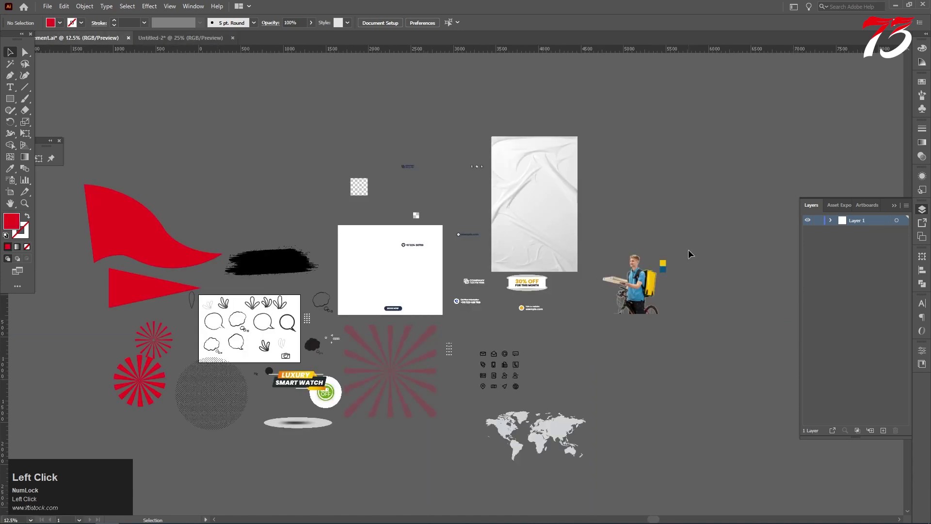
left_click(630, 273)
left_click_drag(631, 273, 179, 54)
left_click_drag(665, 243, 674, 278)
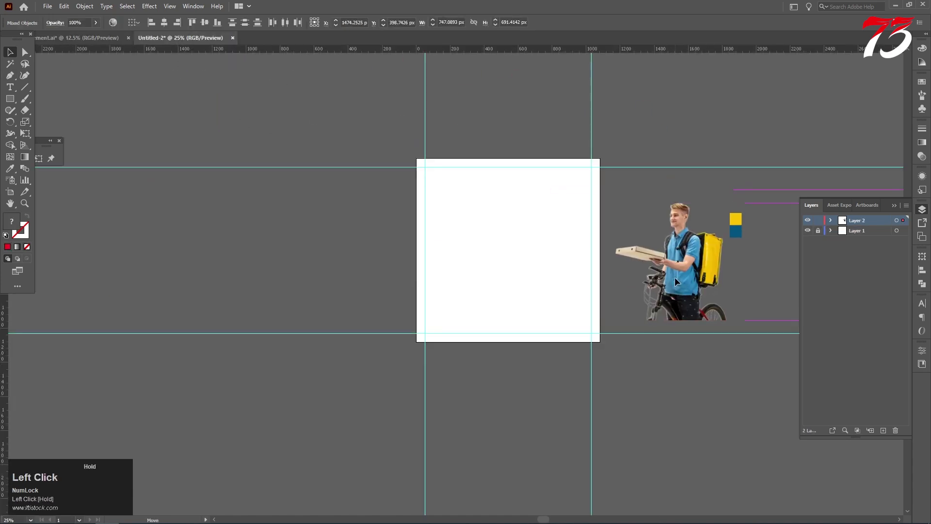
Move the yellow and blue squares to the left of the artboard and enlarge them to about 162 px each.
left_click(726, 200)
left_click(741, 221)
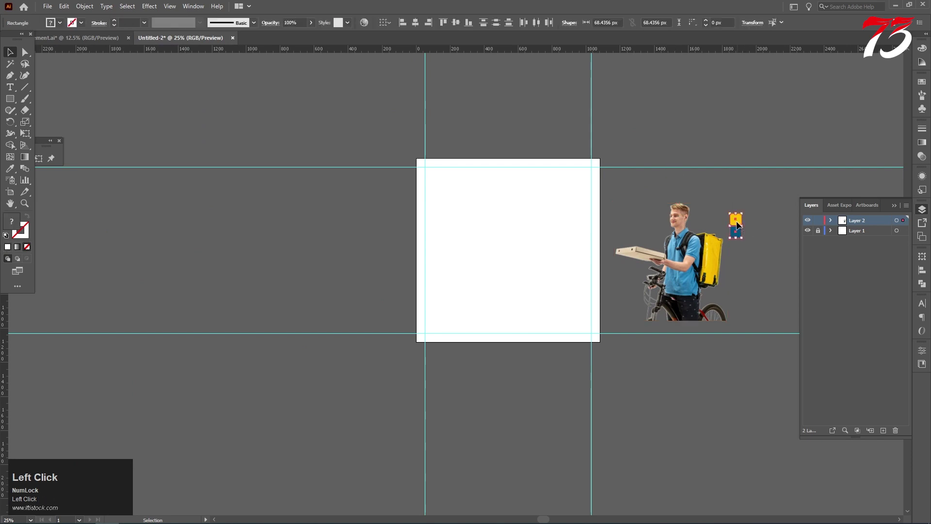
left_click_drag(737, 225, 394, 210)
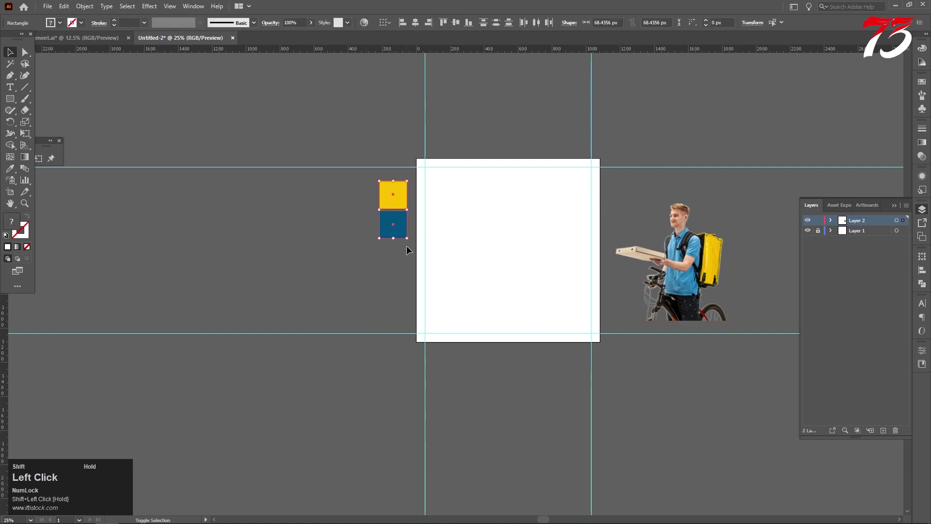
scroll(391, 203, "up", 3)
left_click_drag(368, 241, 390, 239)
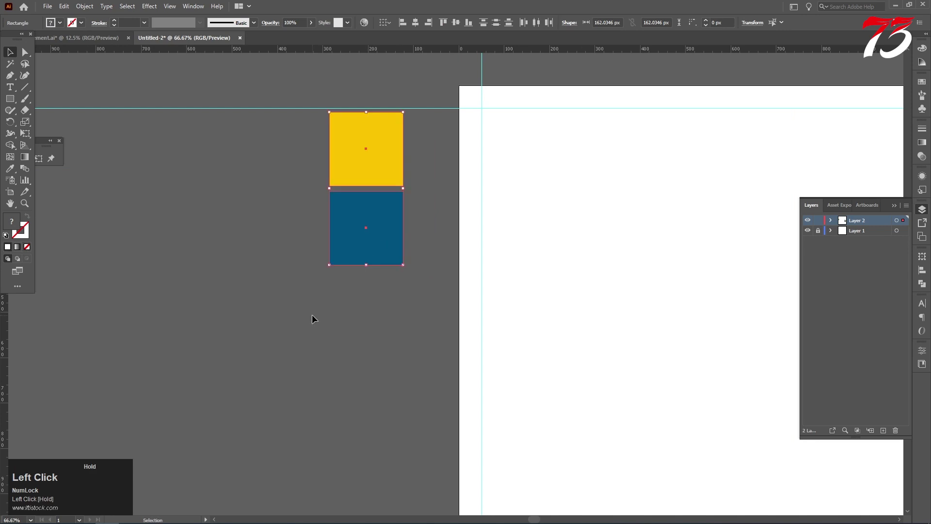
left_click(312, 318)
scroll(275, 247, "down", 2)
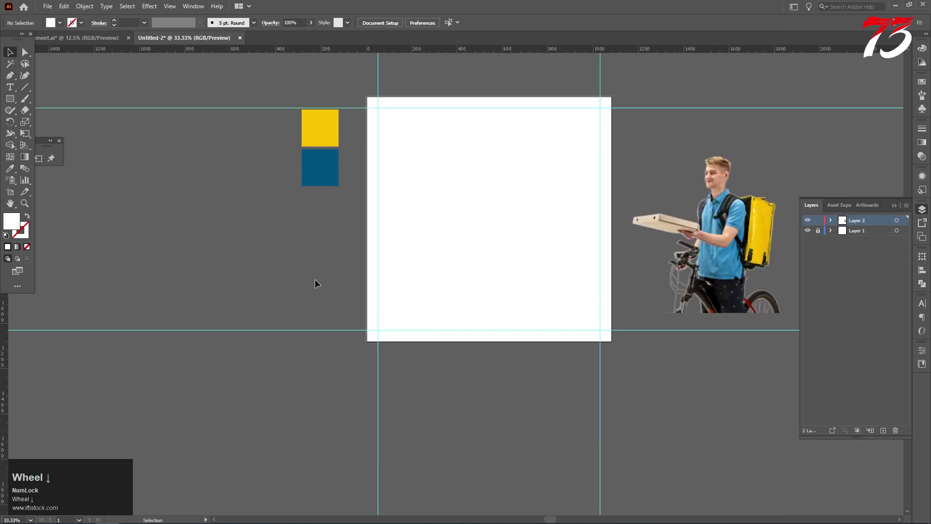
Draw a rectangle about 1339 × 342 px across the artboard's lower edge and fill it with the sampled blue.
left_click(10, 98)
scroll(343, 297, "down", 1)
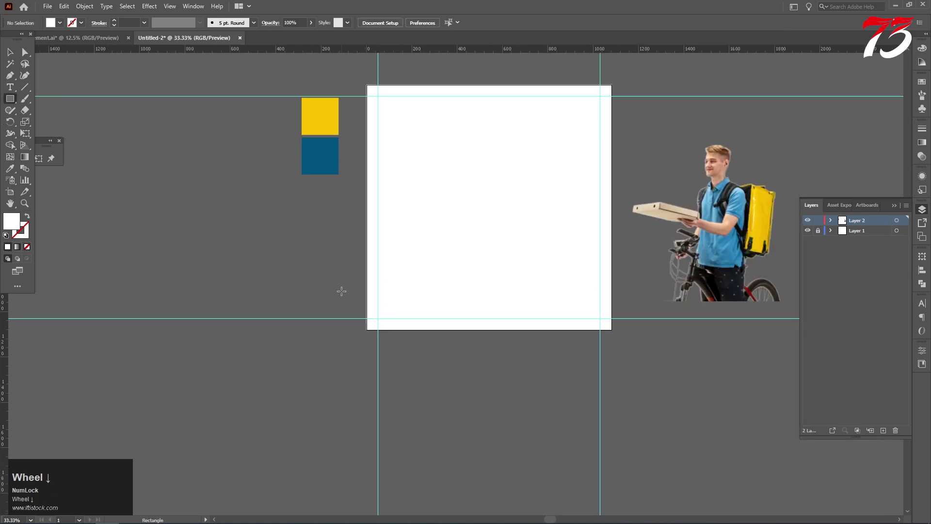
mouse_move(341, 287)
left_mouse_down()
mouse_move(520, 345)
mouse_move(653, 374)
mouse_move(644, 364)
left_mouse_up()
left_click(10, 169)
left_click(312, 152)
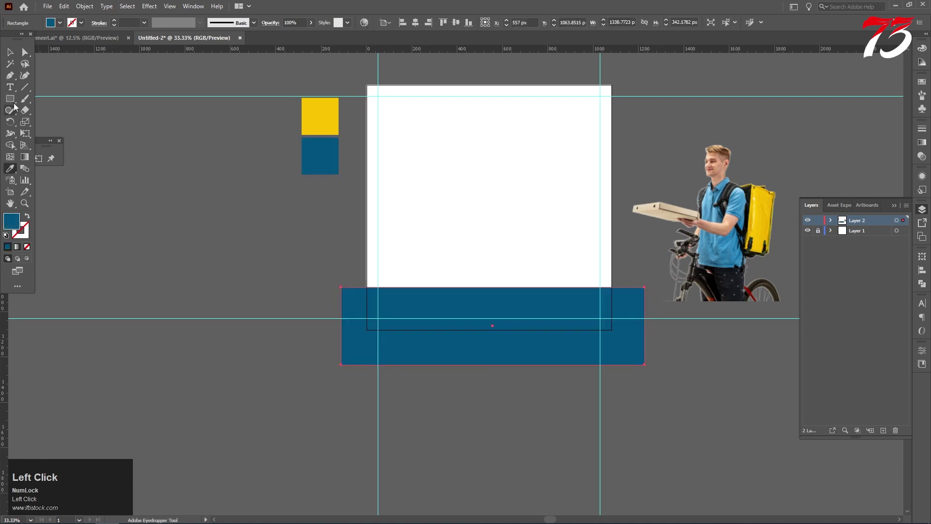
left_click(10, 52)
Align the blue rectangle to the artboard's left edge and resize it to about 1080 × 187 px, ending at the artboard's lower-right corner.
scroll(494, 302, "up", 2, "alt")
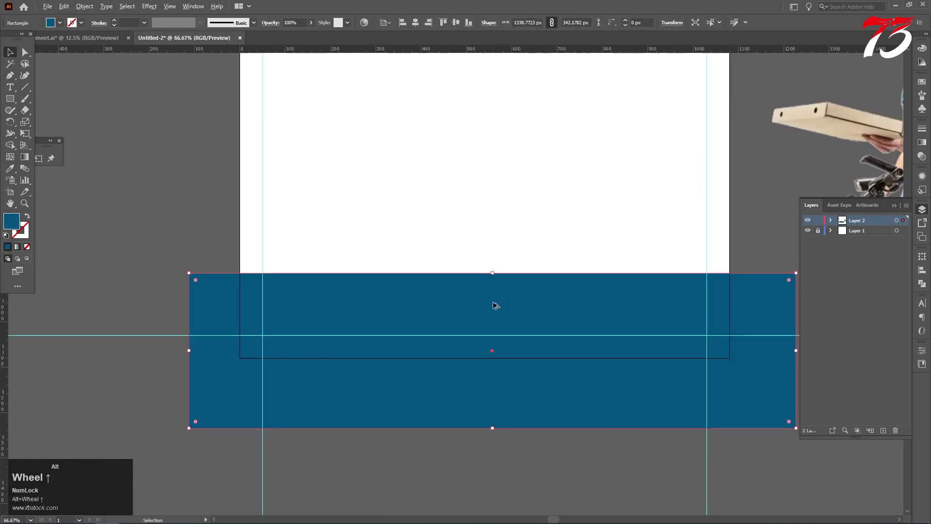
left_click(402, 22)
scroll(482, 250, "down", 2, "alt")
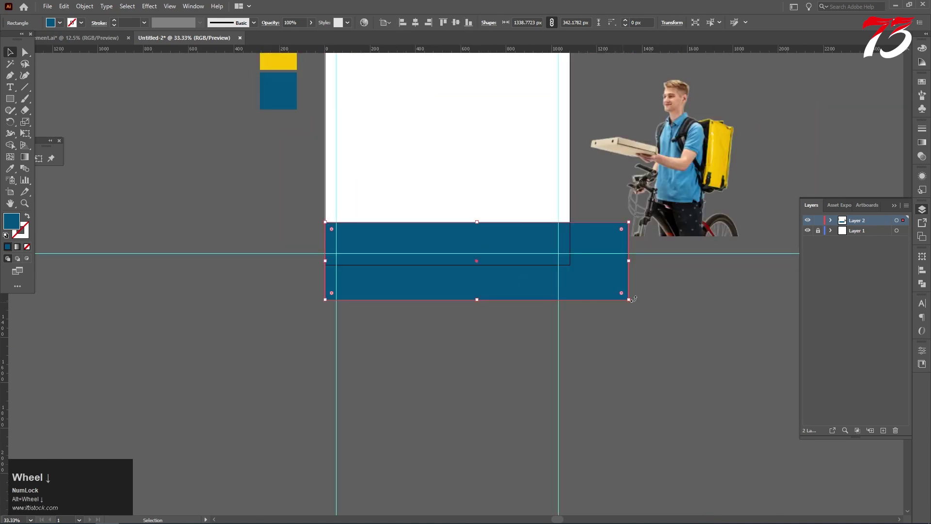
left_click_drag(629, 299, 571, 265)
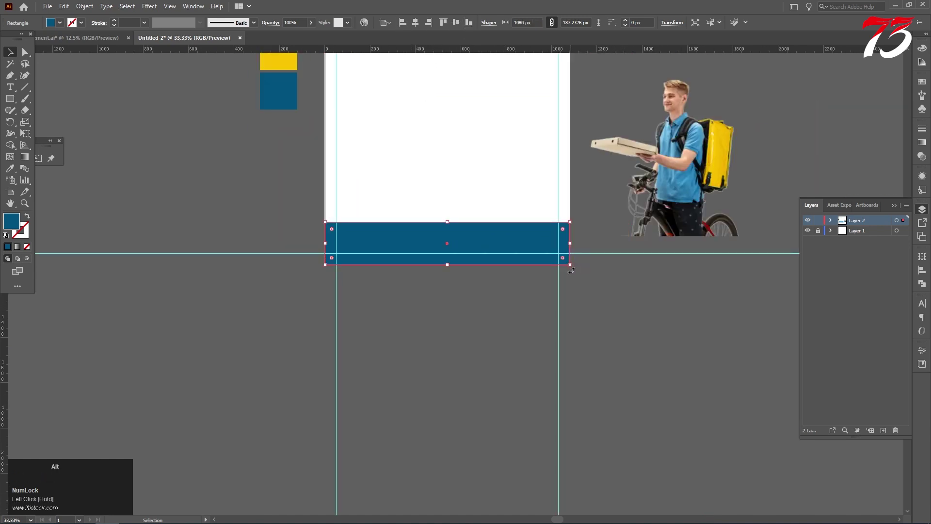
scroll(570, 265, "up", 5, "alt")
scroll(647, 284, "down", 4, "alt")
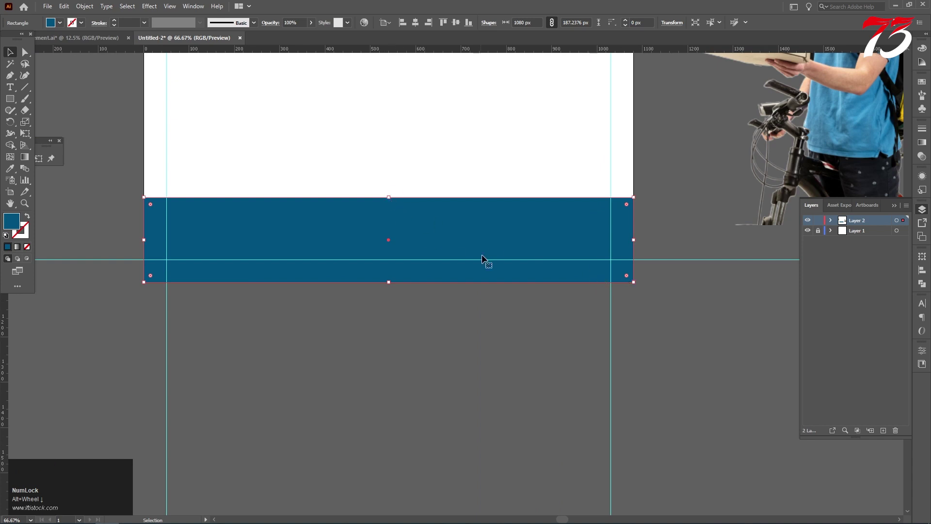
scroll(482, 257, "down", 1, "alt")
scroll(478, 254, "up", 3, "alt")
scroll(439, 233, "down", 4, "alt")
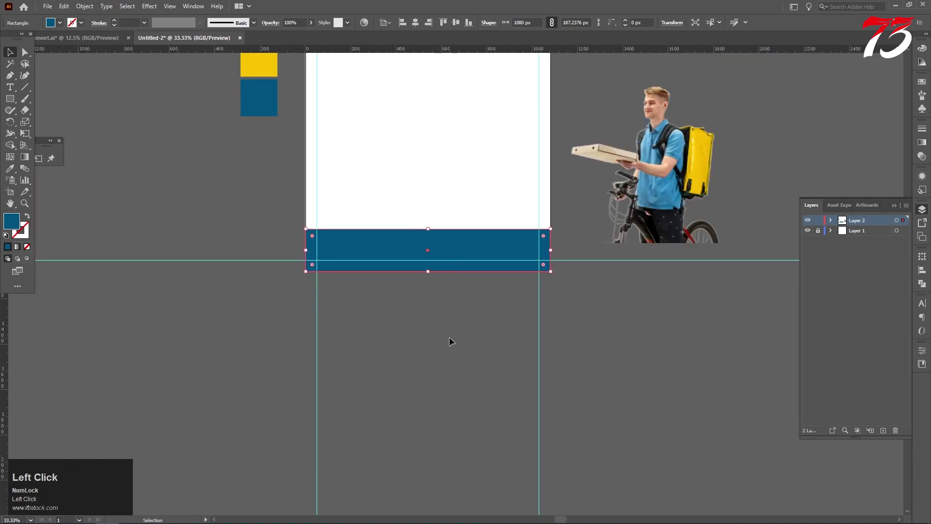
left_click(449, 337)
Duplicate the blue bar slightly upward and recolour the copy yellow with the Eyedropper.
scroll(442, 336, "up", 1)
scroll(432, 275, "up", 2, "alt")
left_click_drag(437, 284, 436, 276)
key("i")
scroll(316, 223, "down", 2, "alt")
left_click(221, 124)
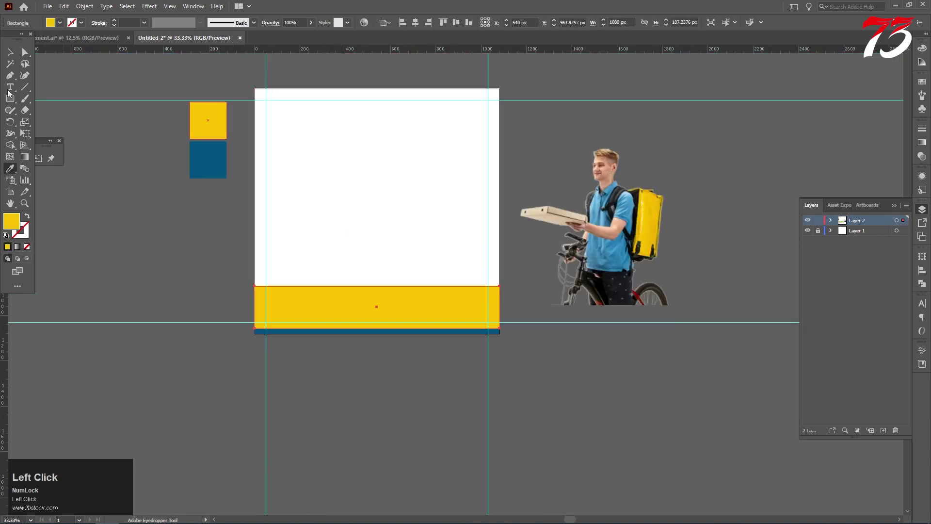
left_click(10, 52)
Send the yellow bar behind the blue bar and nudge it up slightly to leave a thin yellow strip.
key("ctrl")
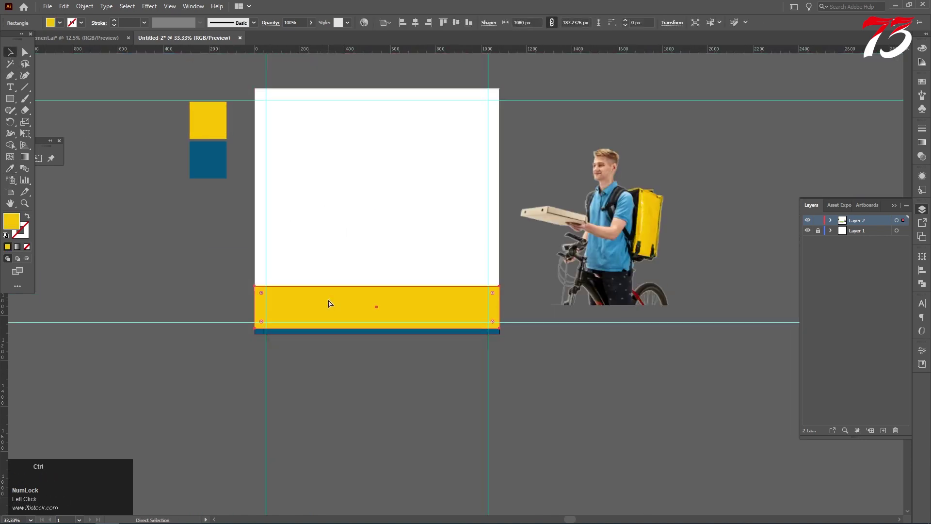
key("ctrl+bracketleft")
scroll(391, 308, "up", 3, "alt")
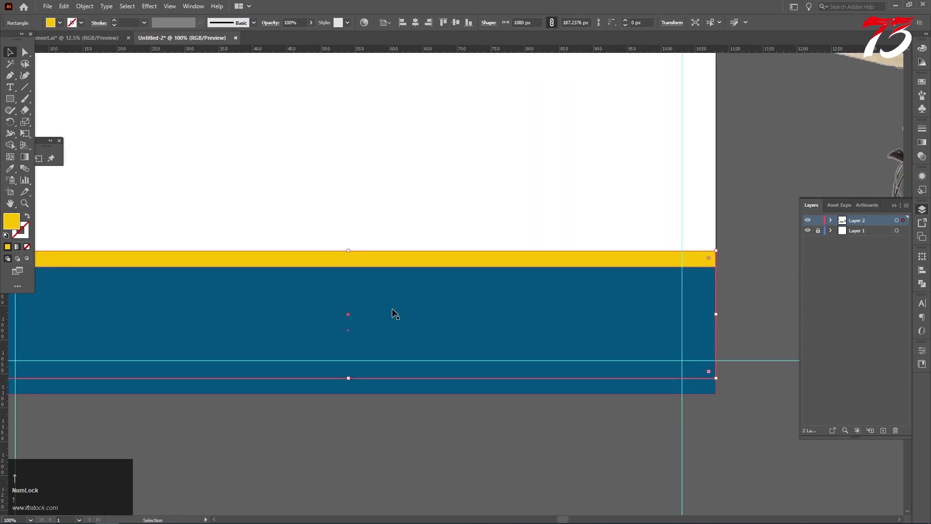
key("Up")
key("Up")
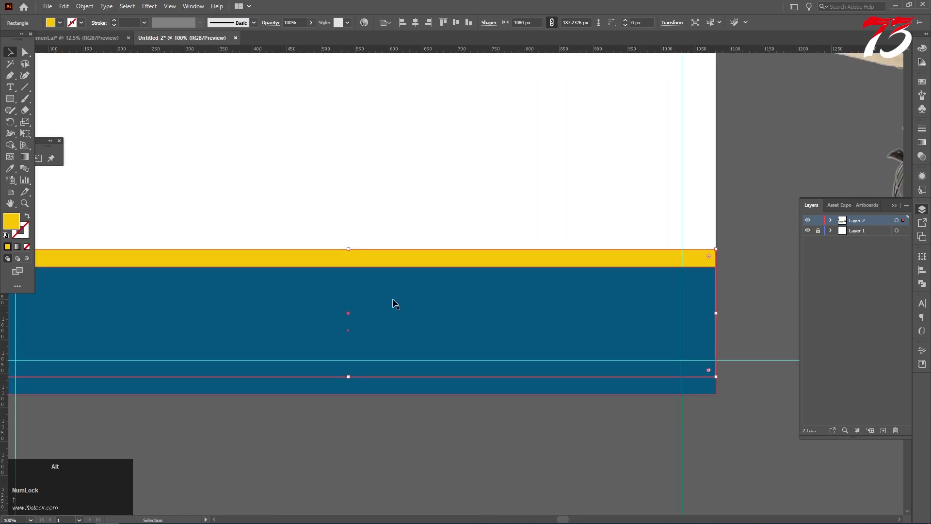
scroll(386, 326, "down", 3, "alt")
left_click(378, 289)
scroll(370, 257, "up", 3, "alt")
left_click(393, 270)
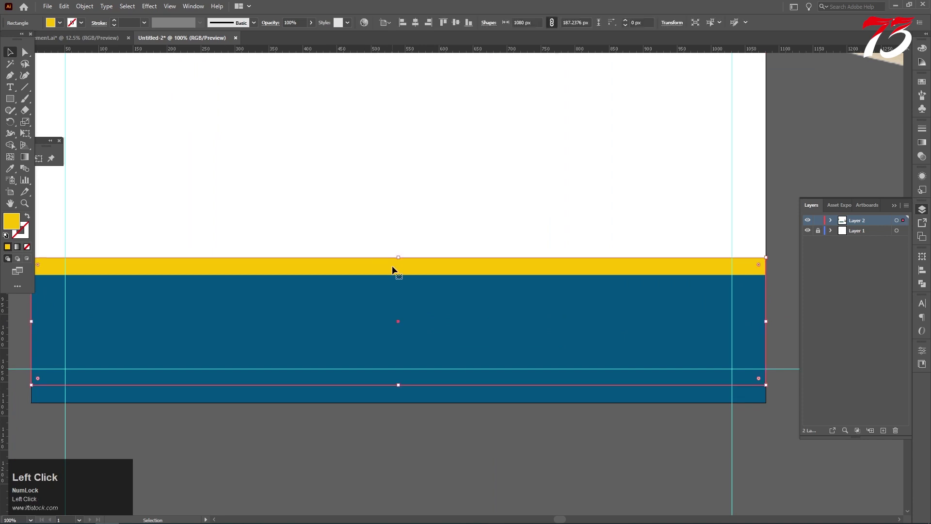
left_click(391, 473)
scroll(421, 271, "down", 2, "alt")
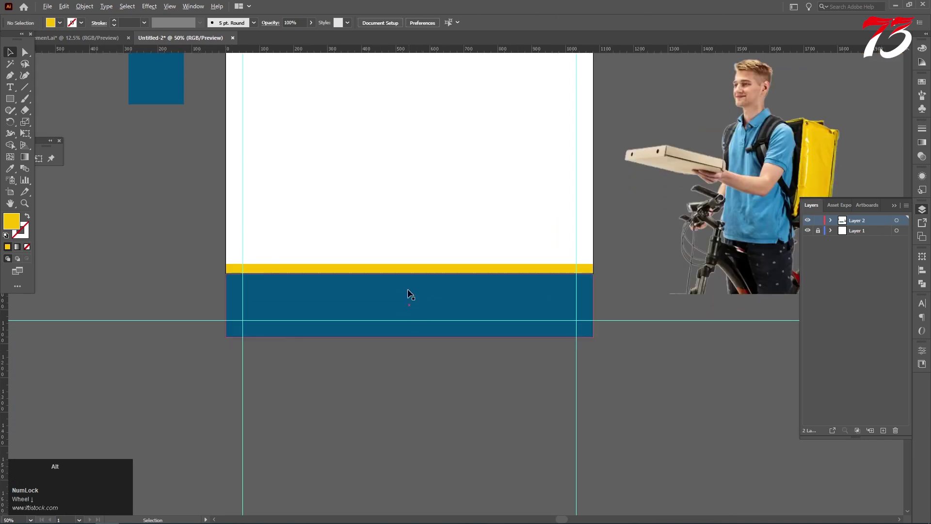
Duplicate the yellow bar slightly upward and recolour the copy white with the Eyedropper.
scroll(408, 286, "up", 2, "alt")
left_click(405, 258)
left_click(424, 467)
scroll(422, 256, "up", 2, "alt")
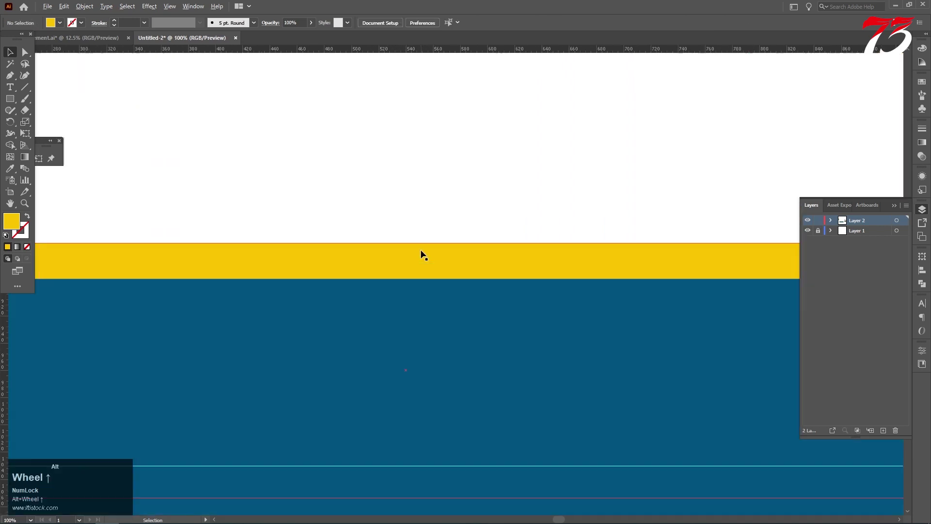
left_click_drag(426, 262, 426, 255)
left_click(10, 170)
left_click(233, 165)
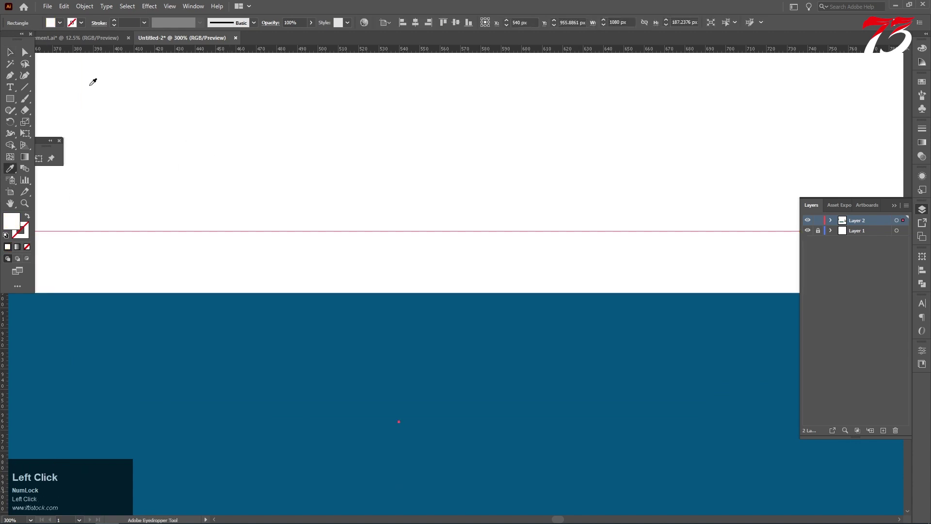
Send the white bar one level back, behind the yellow bar.
left_click(10, 52)
key("ctrl+bracketleft")
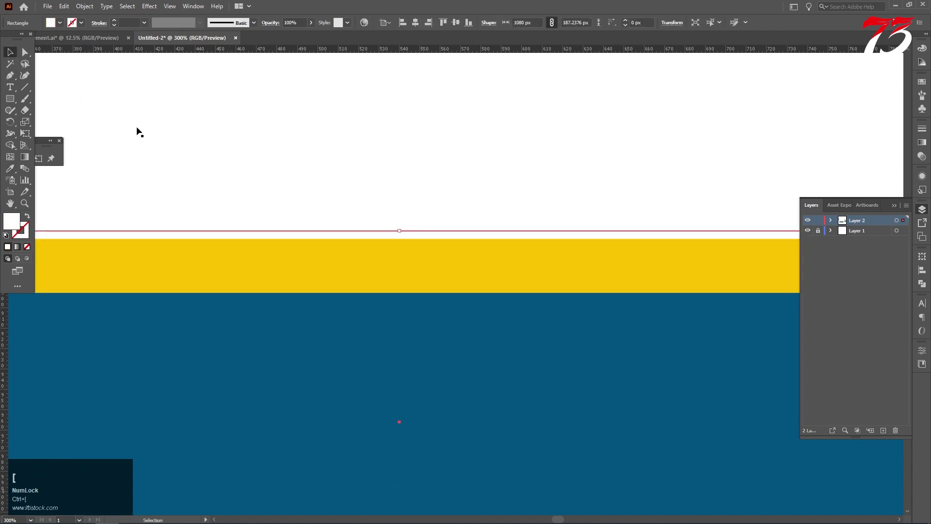
scroll(433, 272, "up", 5)
left_click(444, 374)
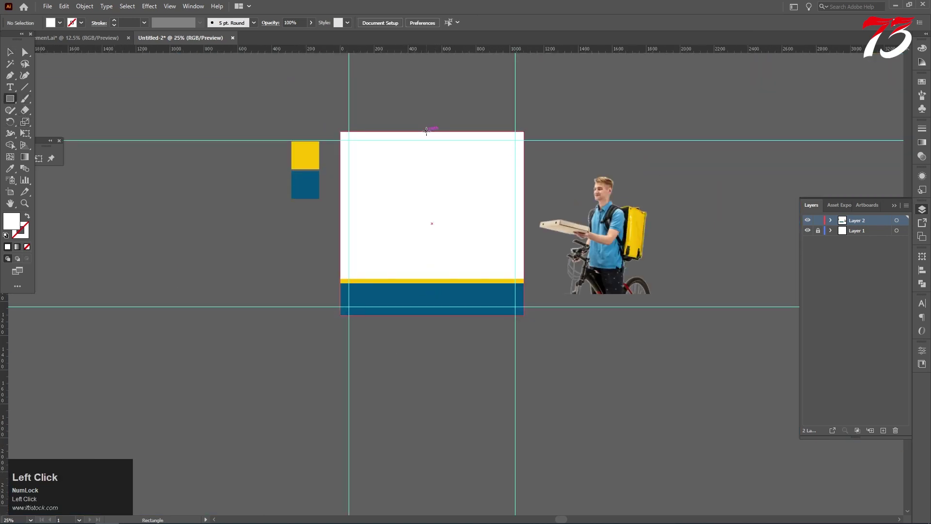
Draw a rectangle about 573 × 893 px over the artboard's right half, down to the blue bar, and fill it with the sampled yellow.
left_click_drag(427, 131, 525, 281)
key("i")
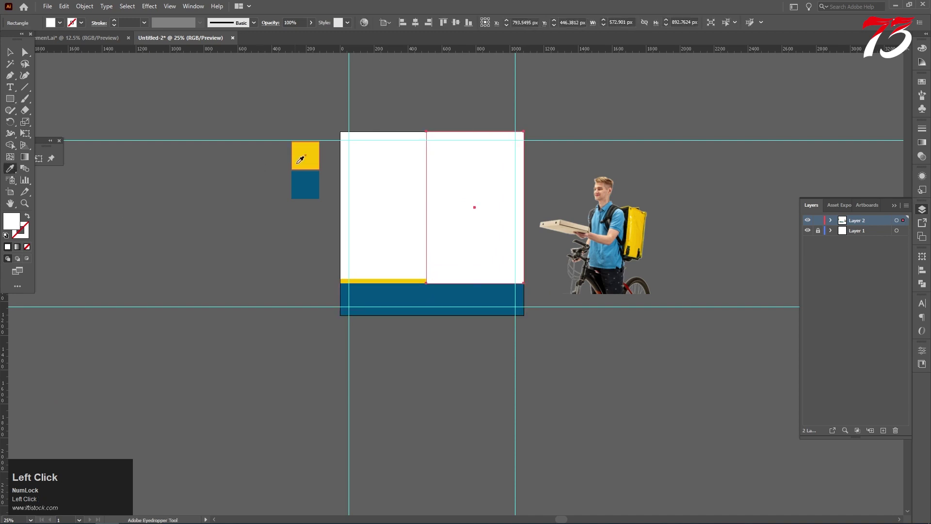
left_click(299, 162)
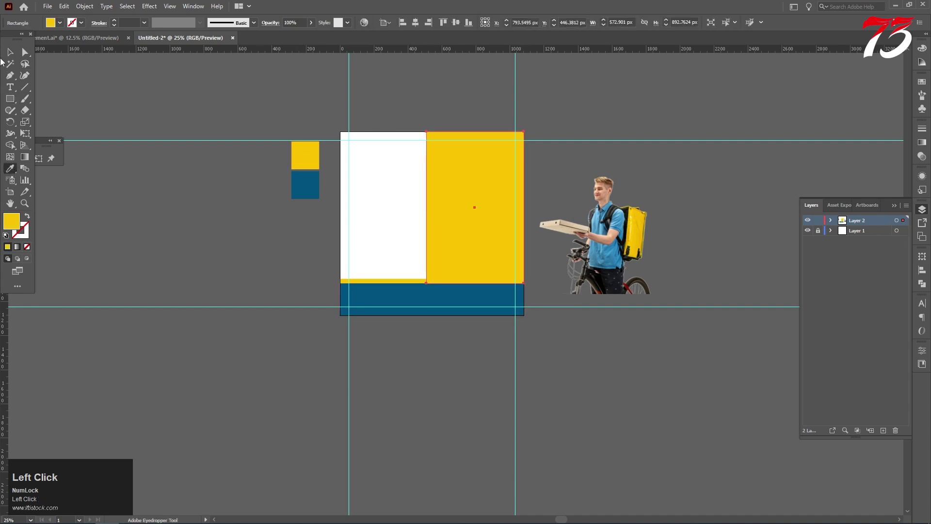
left_click(10, 52)
Narrow the large yellow rectangle to about 540 px wide and send it back behind the bars.
scroll(414, 204, "down", 1)
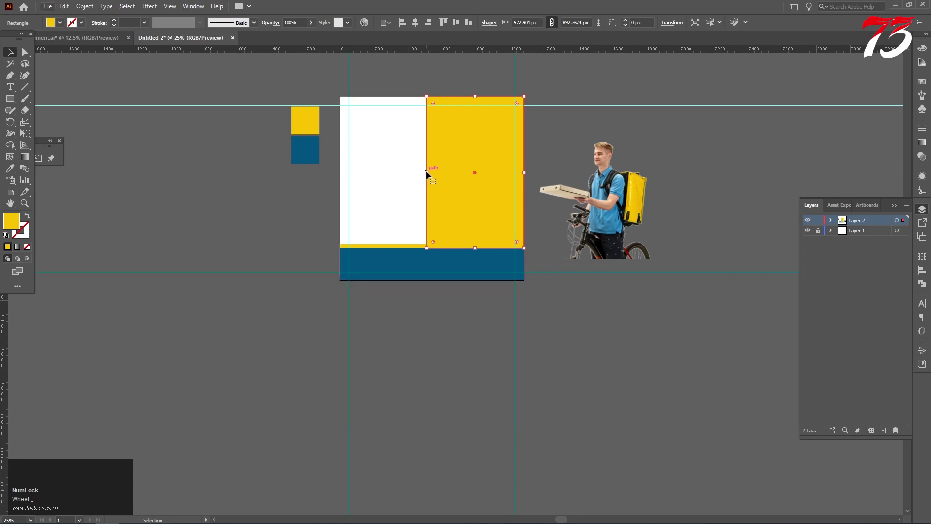
left_click_drag(426, 172, 433, 174)
key("ctrl")
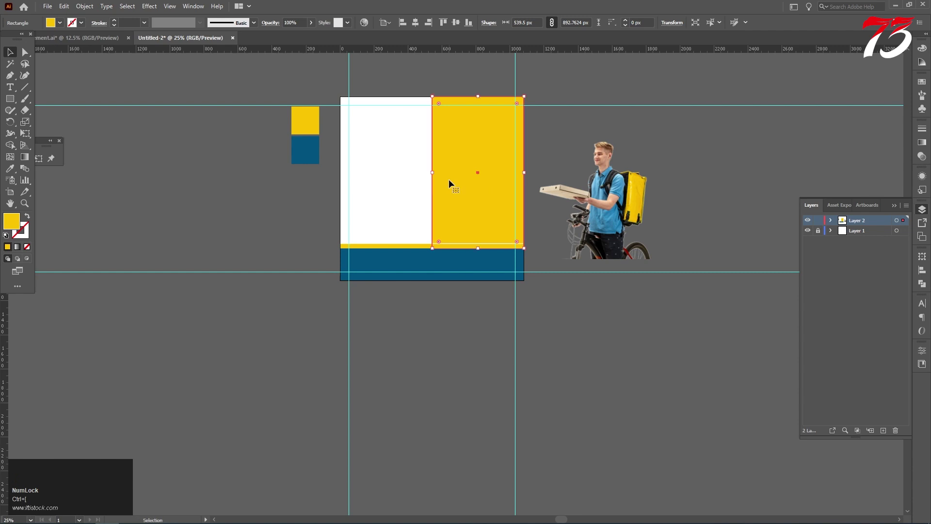
scroll(705, 269, "down", 2)
left_click(277, 196)
Extend the white bar's top edge upward until the bar is about 195 px tall, widening the gap above the yellow strip.
scroll(470, 209, "up", 4, "alt")
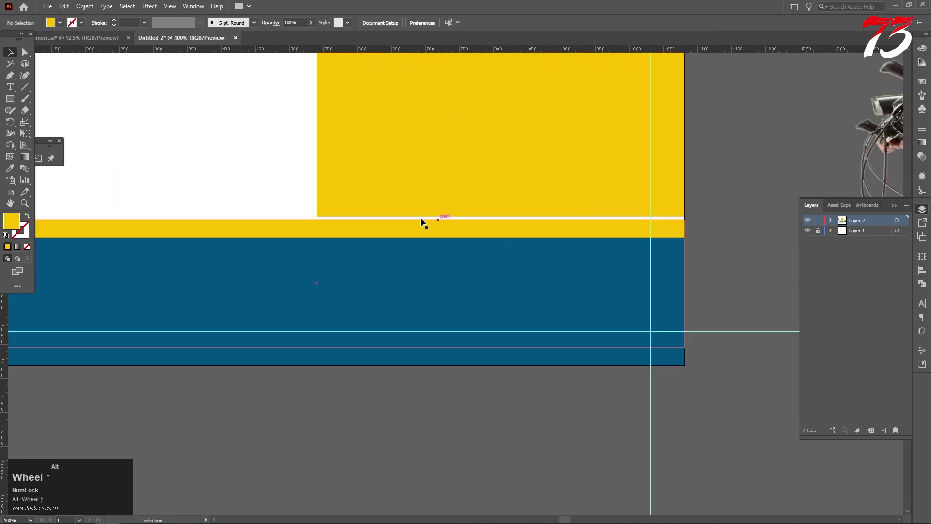
scroll(339, 221, "up", 3, "alt")
left_click(337, 215)
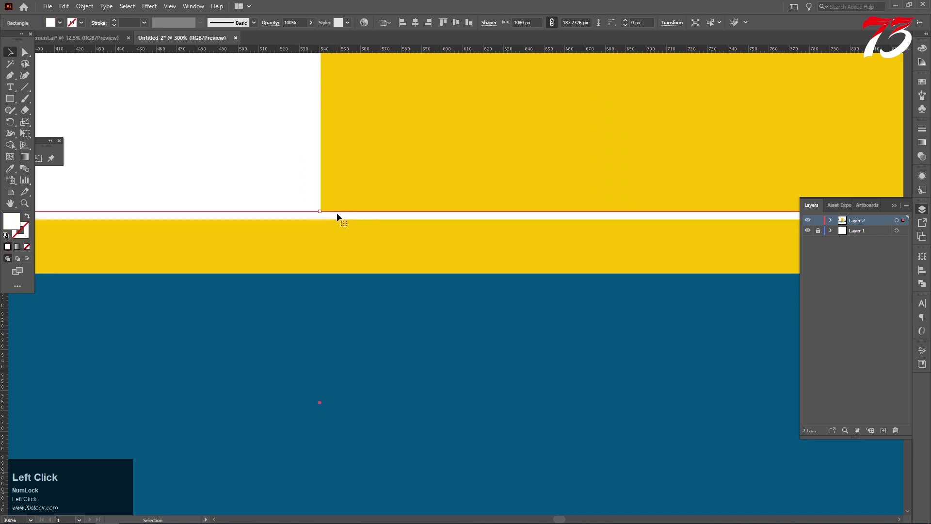
left_click_drag(323, 213, 323, 196)
scroll(520, 213, "down", 5, "alt")
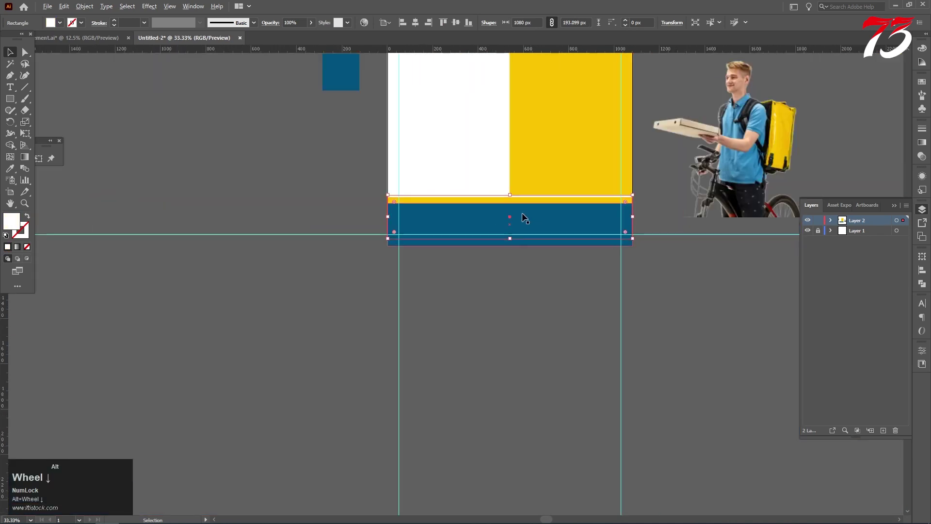
left_click(511, 285)
scroll(549, 244, "up", 7, "alt")
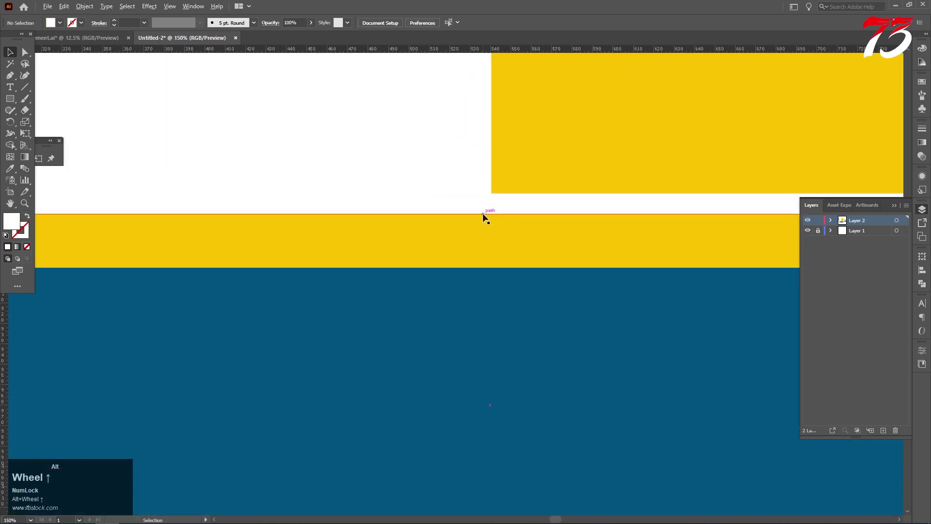
left_click(485, 208)
left_click_drag(494, 188, 493, 182)
scroll(493, 183, "down", 7, "alt")
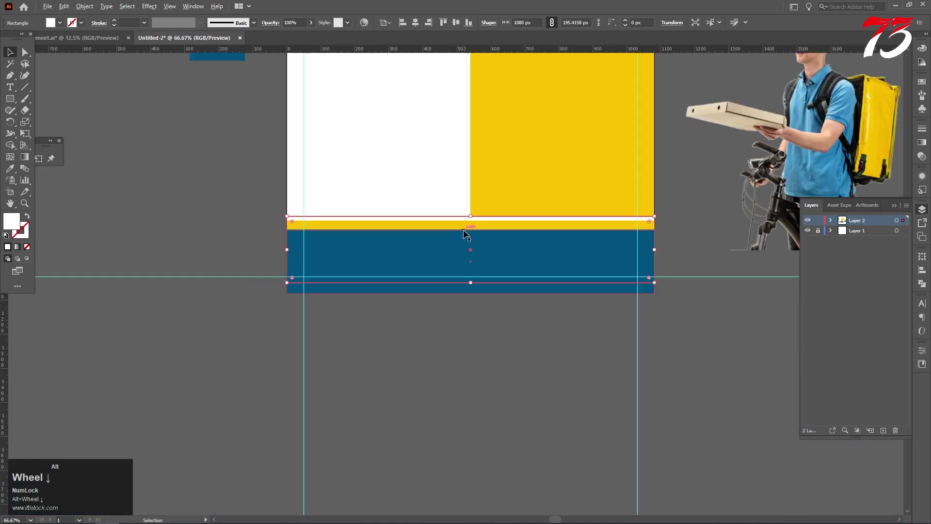
left_click(485, 331)
Lower the white bar's top edge slightly to narrow the white gap below the large yellow rectangle.
scroll(480, 220, "up", 6, "alt")
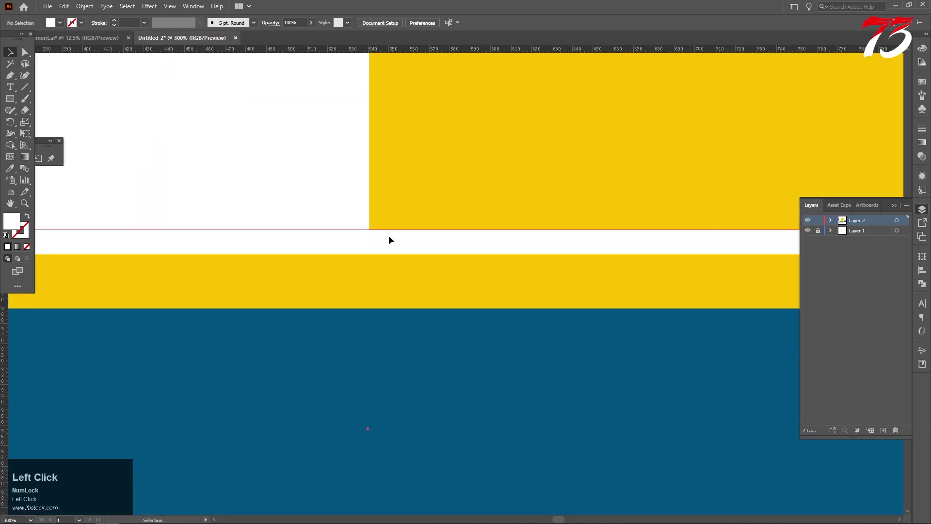
left_click(388, 235)
left_click_drag(370, 230, 370, 233)
scroll(425, 257, "down", 4, "alt")
scroll(425, 257, "down", 2, "alt")
left_click(493, 352)
scroll(645, 291, "up", 3)
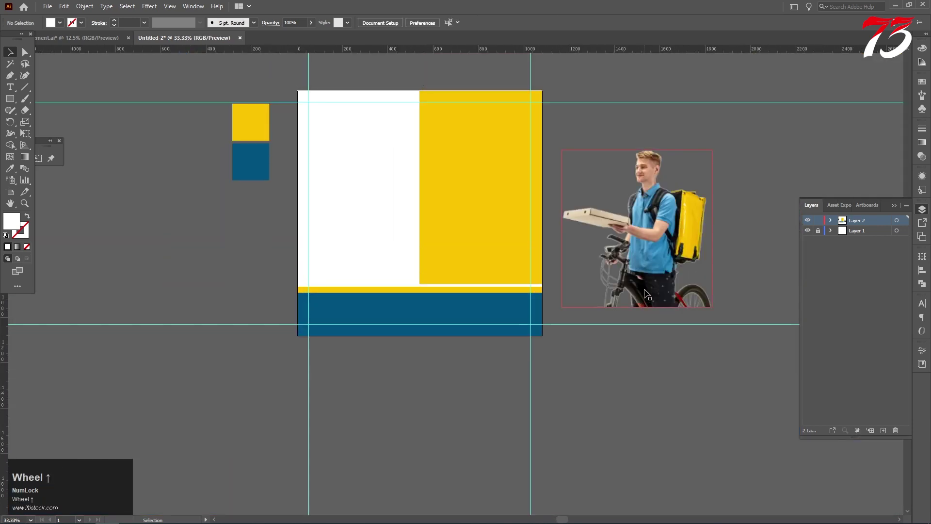
Shift the delivery man photo slightly within the empty area beside the artboard.
scroll(634, 294, "down", 3)
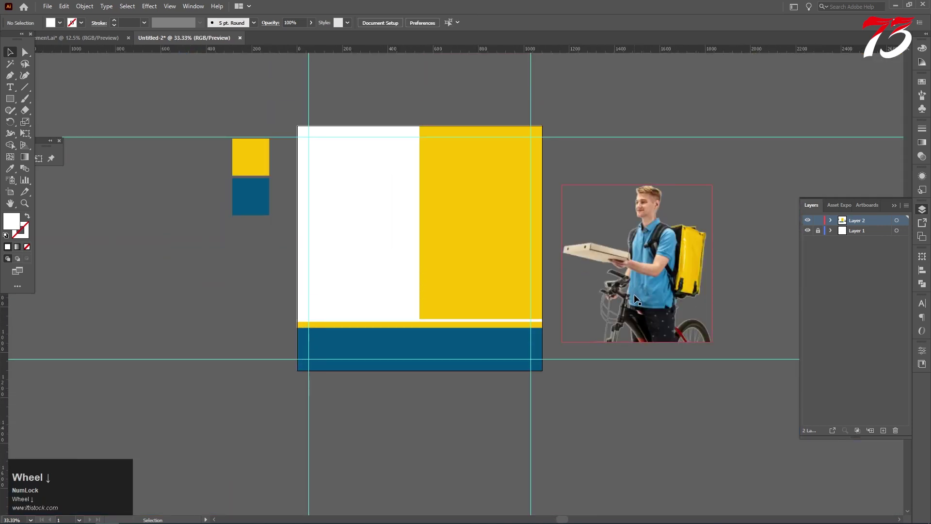
scroll(644, 313, "up", 5)
left_click_drag(642, 298, 650, 275)
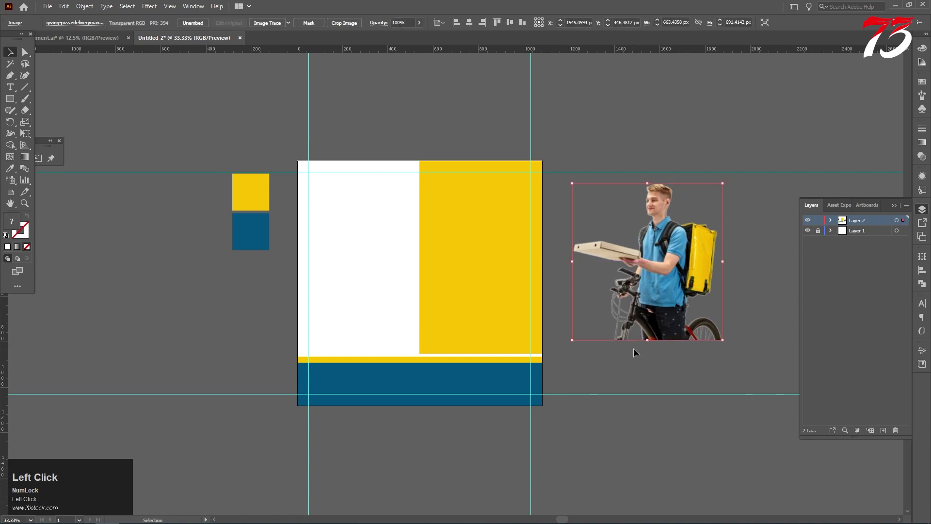
Lower the white bar's top edge until the bar is about 194 px tall, thinning the gap below the large yellow rectangle.
scroll(634, 347, "up", 6)
left_click(346, 328)
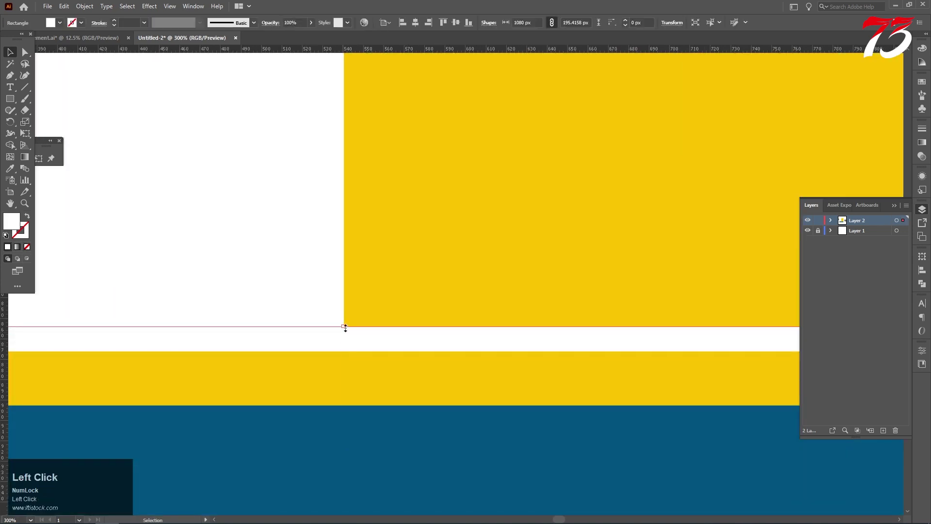
left_click_drag(345, 328, 344, 330)
scroll(458, 293, "down", 3, "alt")
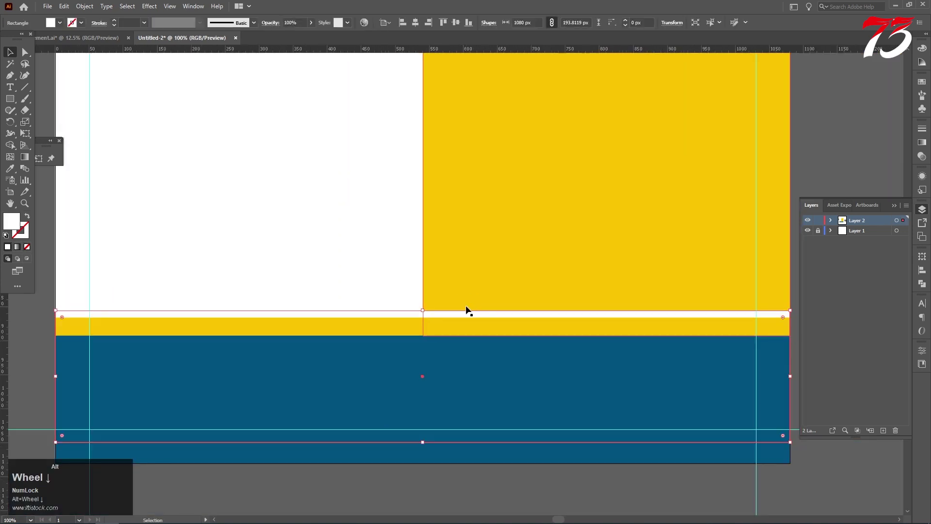
scroll(467, 310, "down", 2, "alt")
scroll(468, 378, "down", 1)
left_click(467, 377)
scroll(540, 379, "up", 1)
scroll(540, 380, "down", 1)
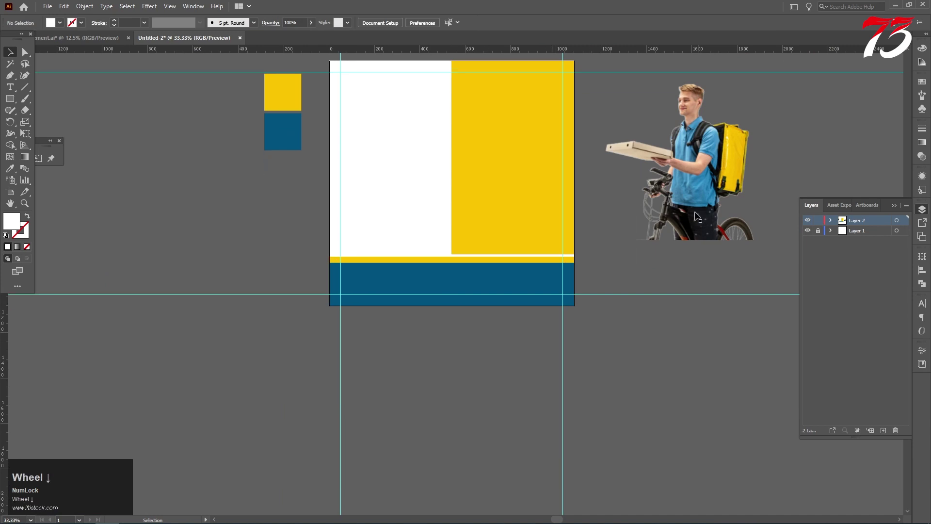
Move the delivery man photo onto the large yellow rectangle and bring it to the front.
left_click(697, 216)
left_click_drag(700, 188, 534, 196)
right_click(534, 196)
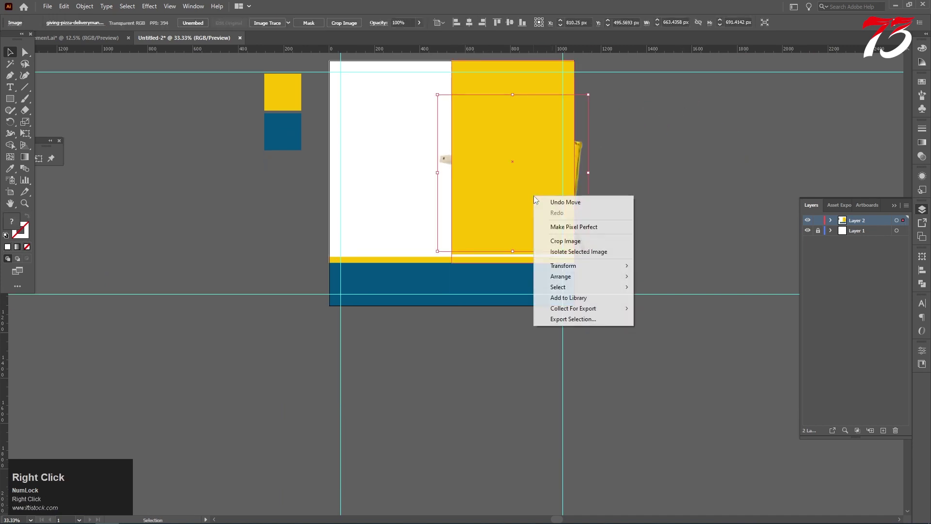
left_click(563, 280)
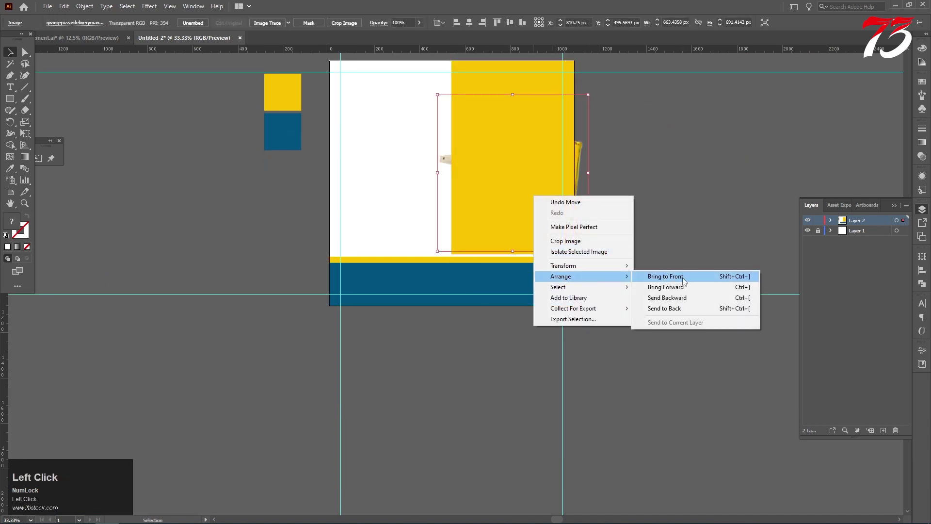
left_click(666, 276)
Position the photo with its base on the lower edge of the yellow rectangle and its right side flush with the artboard edge.
scroll(683, 281, "up", 1)
mouse_move(525, 212)
left_mouse_down()
mouse_move(517, 213)
mouse_move(520, 201)
left_mouse_up()
scroll(519, 209, "up", 5)
scroll(520, 200, "down", 2)
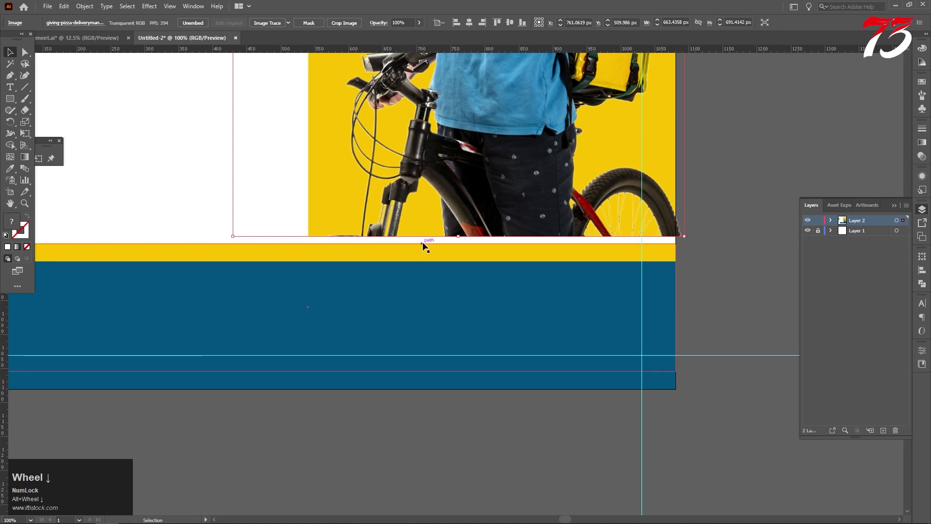
scroll(509, 223, "up", 5)
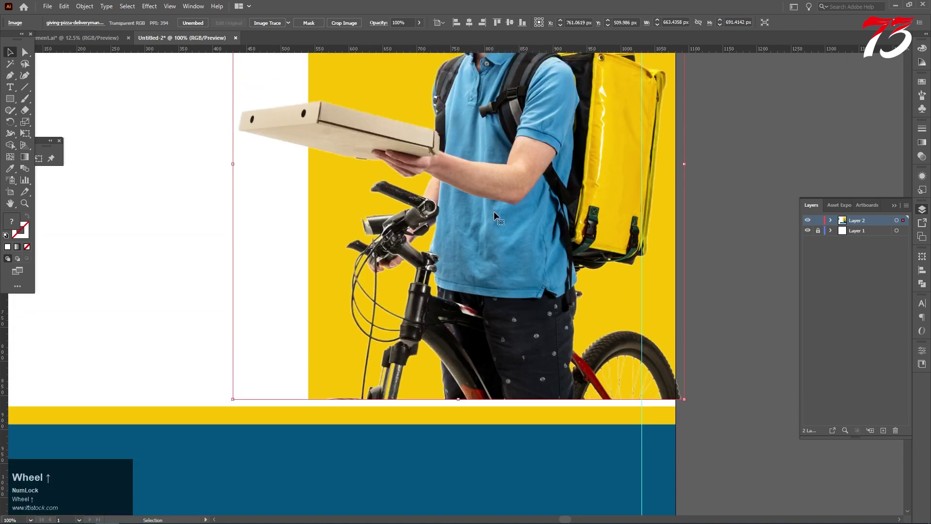
scroll(494, 213, "up", 1)
left_click_drag(492, 219, 492, 220)
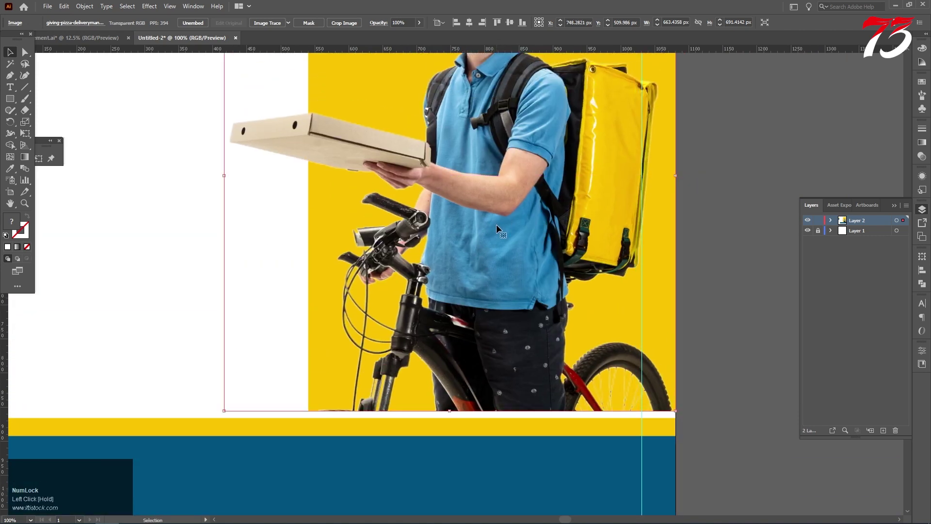
scroll(531, 261, "up", 1)
scroll(533, 261, "down", 3)
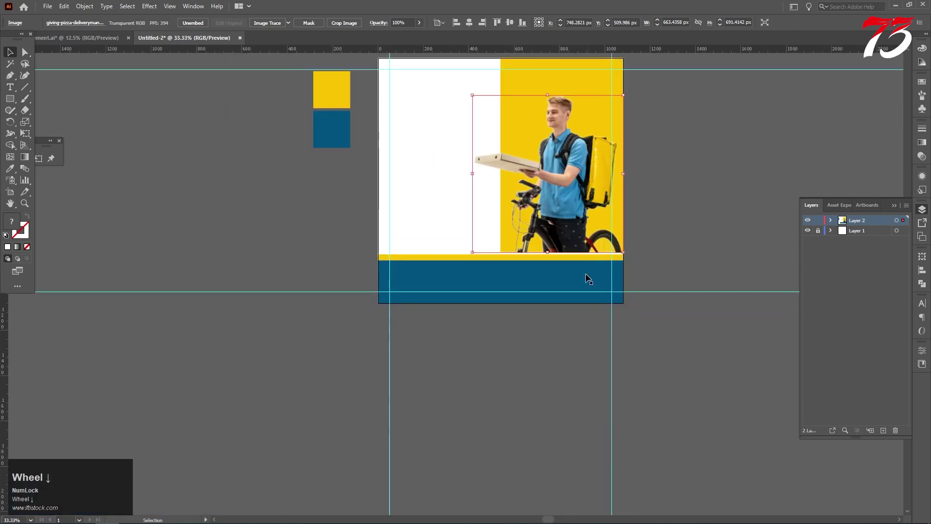
left_click(566, 359)
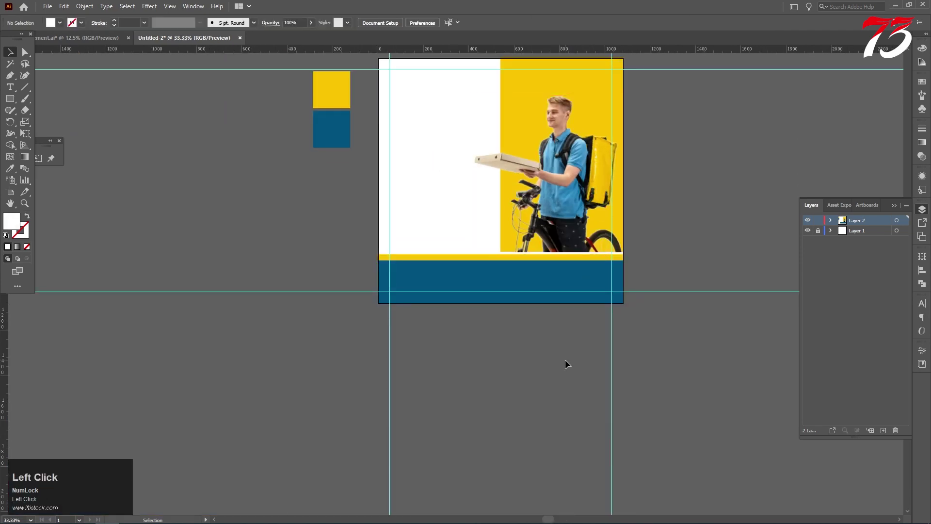
Add the text "HOME" in capitals on the upper part of the white area.
left_click(8, 88)
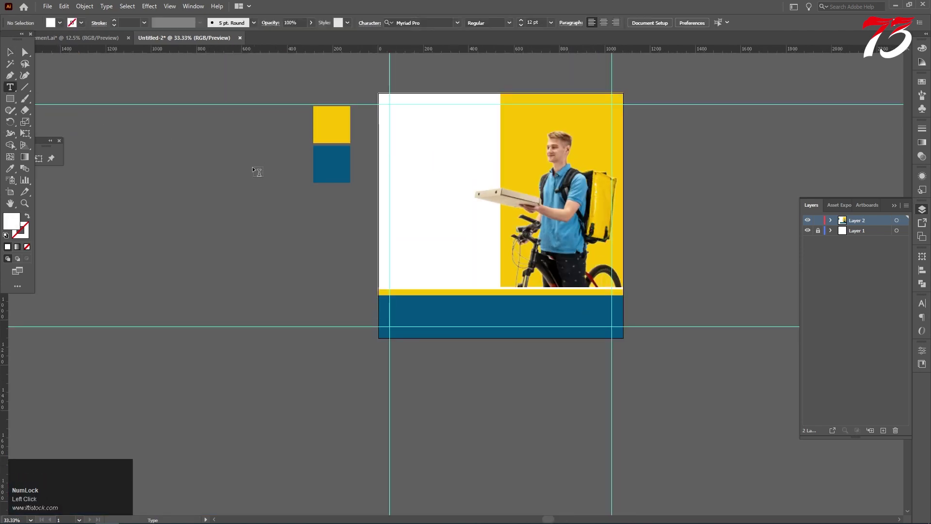
scroll(417, 145, "up", 3)
left_click(415, 197)
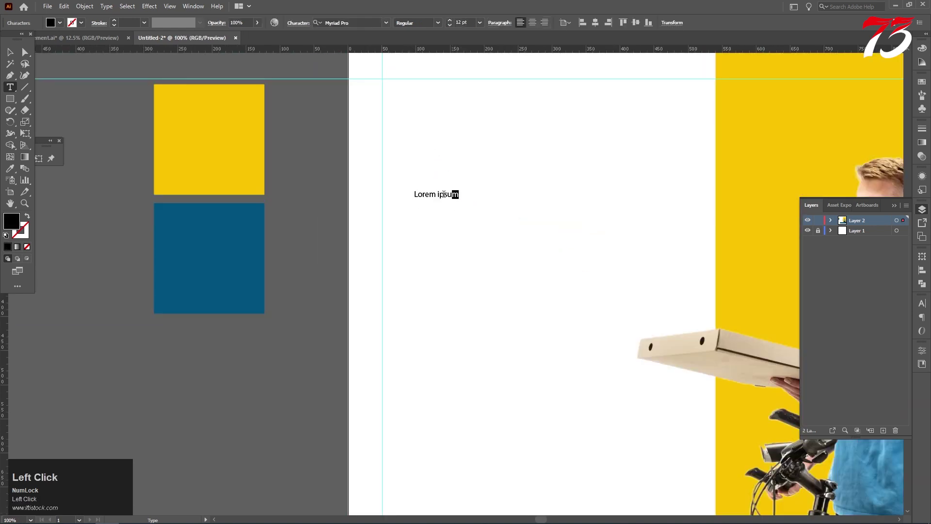
left_click_drag(316, 191, 316, 191)
key("Caps_Lock")
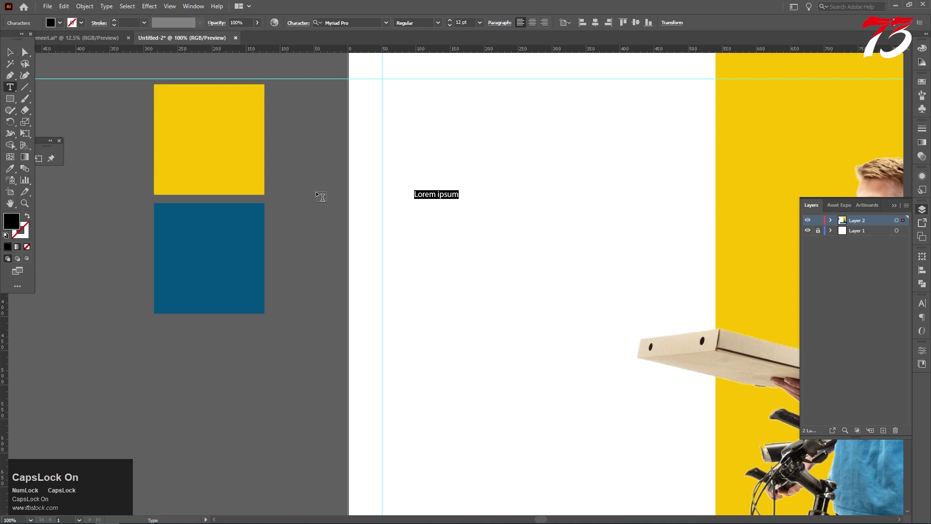
type("HO")
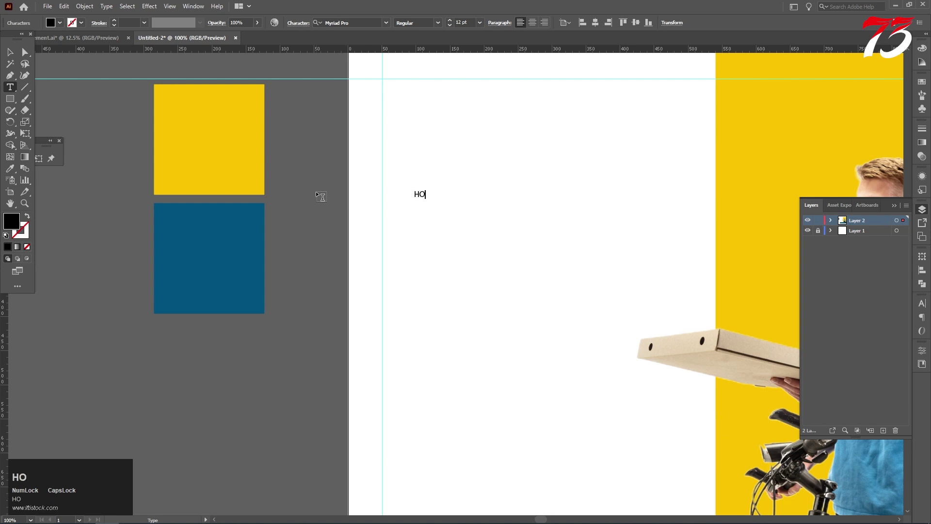
type("ME")
Enlarge HOME to about 74 pt, move it up slightly, and duplicate it twice straight down with equal spacing.
left_click(8, 52)
left_click_drag(436, 198, 546, 228)
left_click_drag(490, 213, 483, 180)
left_click_drag(463, 192, 464, 249)
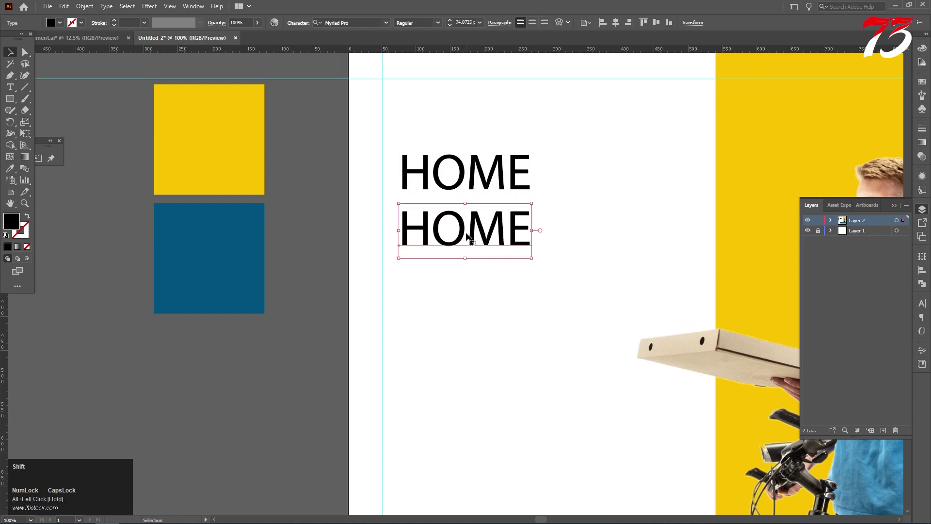
key("ctrl+d")
Replace the second line's text with "DELIVERY" and the third line's with "SERVICES".
left_click(10, 87)
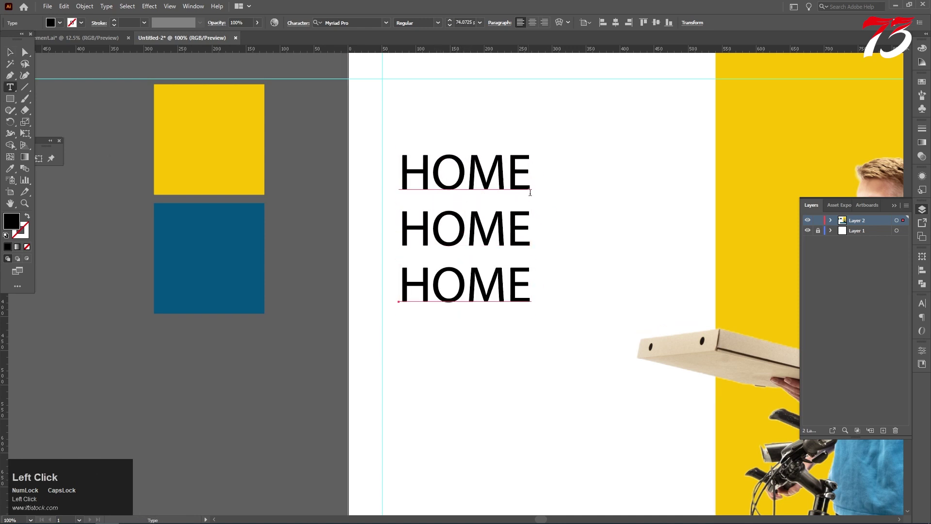
left_click_drag(531, 223, 301, 225)
type("DELIVER")
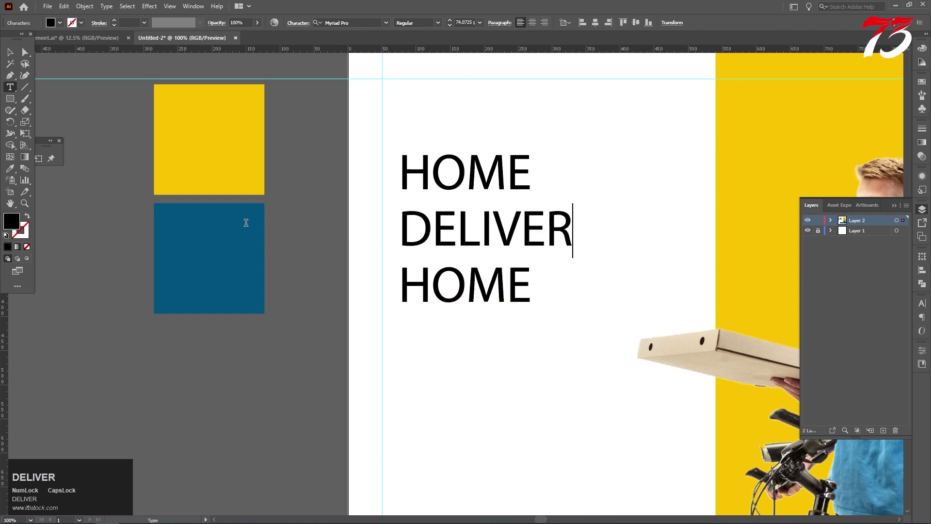
type("Y")
left_click_drag(538, 286, 256, 286)
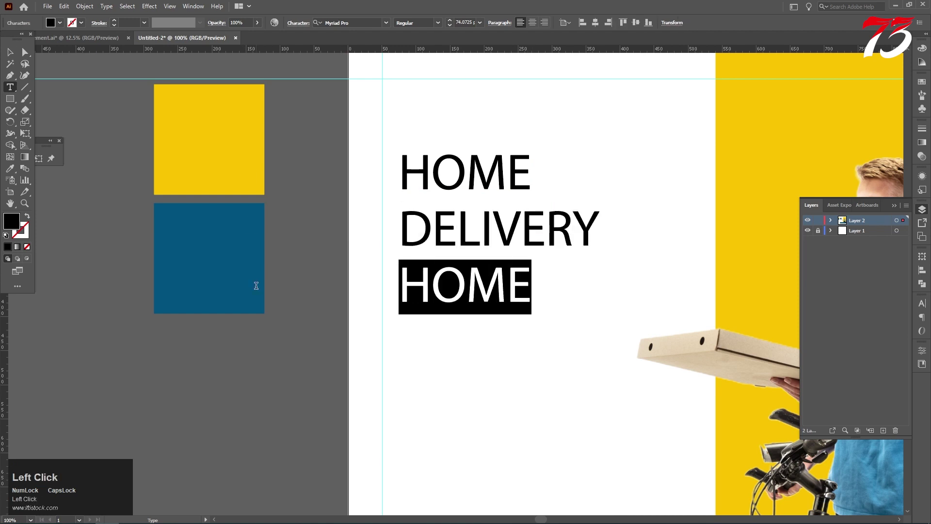
type("SERVI")
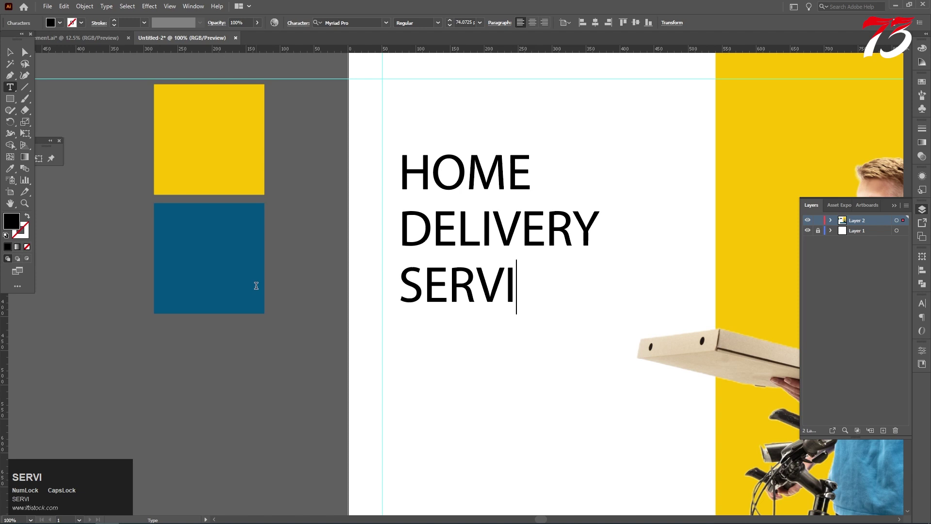
type("CES")
left_click(10, 52)
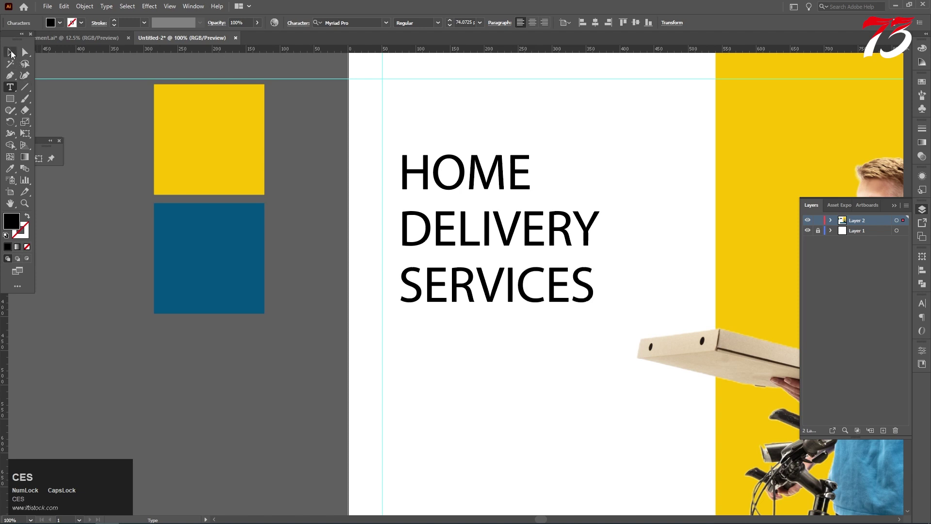
Set all three headline lines in Montserrat Black.
scroll(405, 145, "down", 2)
left_click(443, 264)
left_click(430, 156)
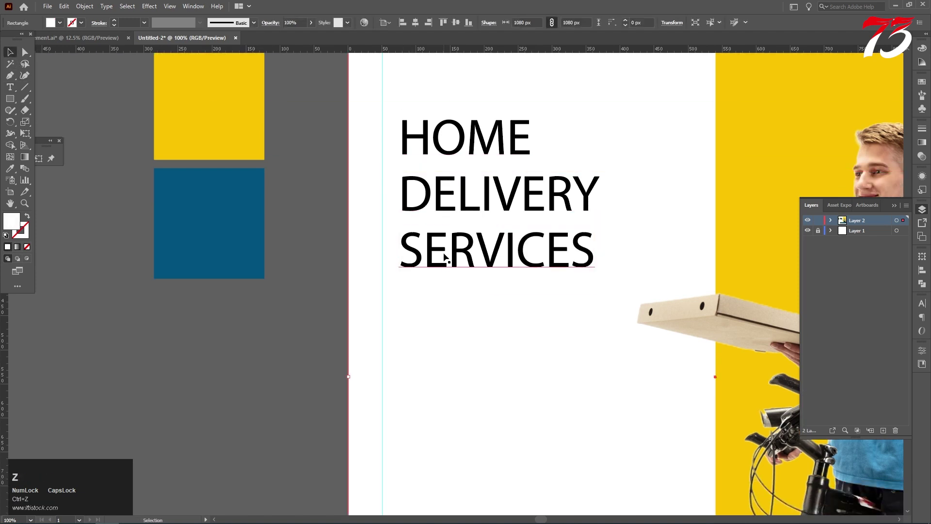
scroll(430, 156, "up", 3)
left_click_drag(428, 152, 467, 355)
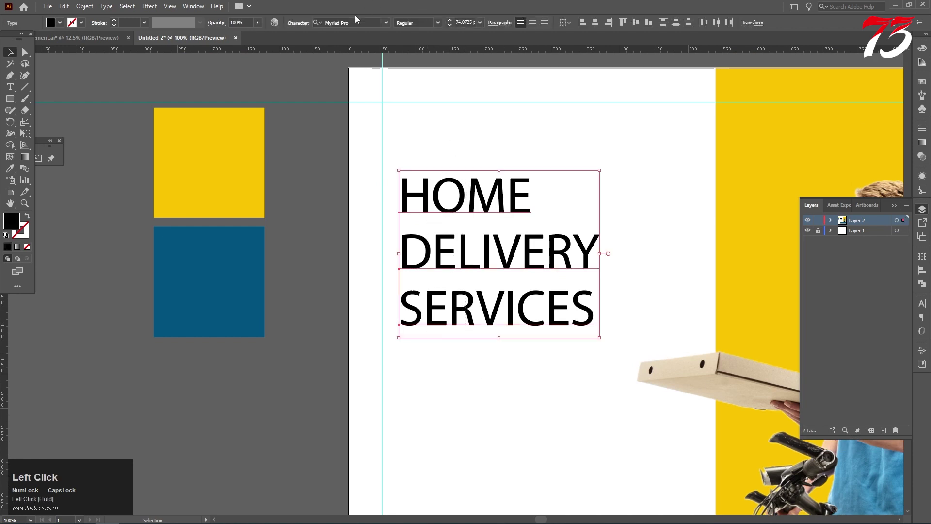
left_click(373, 23)
type("MON")
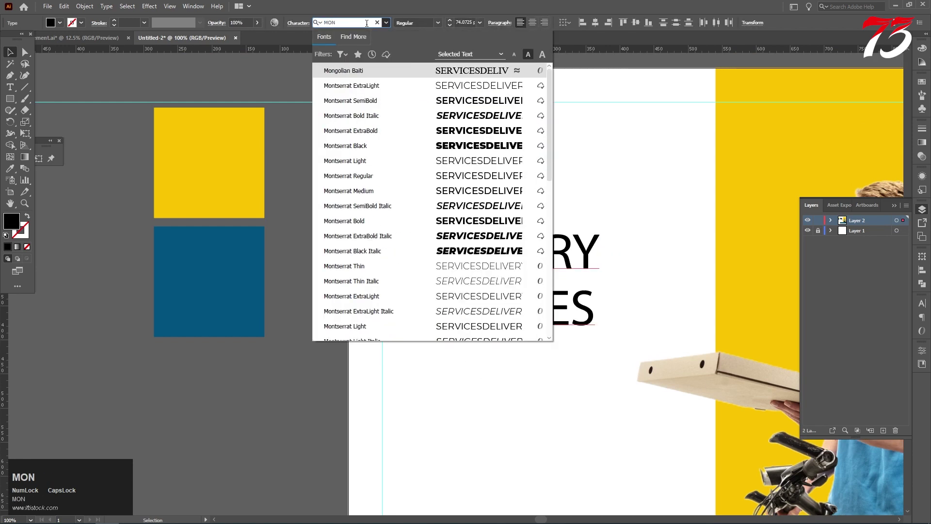
left_click(457, 145)
Change the weight of the HOME line to Montserrat Bold.
left_click_drag(466, 165, 426, 194)
left_click(437, 27)
key("Escape")
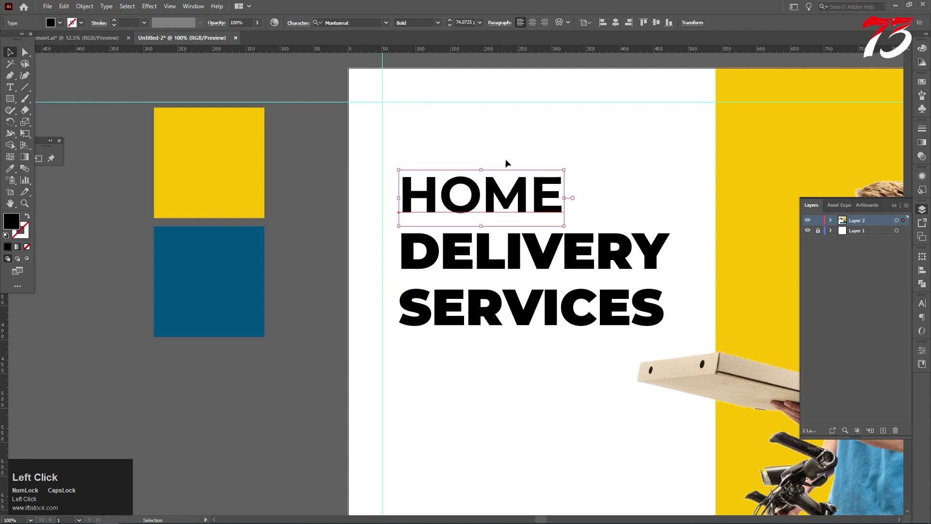
left_click(505, 162)
Move the three headline lines to the left margin guide and scale them together to about 78 pt.
left_click(472, 313)
scroll(473, 313, "down", 1)
left_click_drag(432, 238, 414, 236)
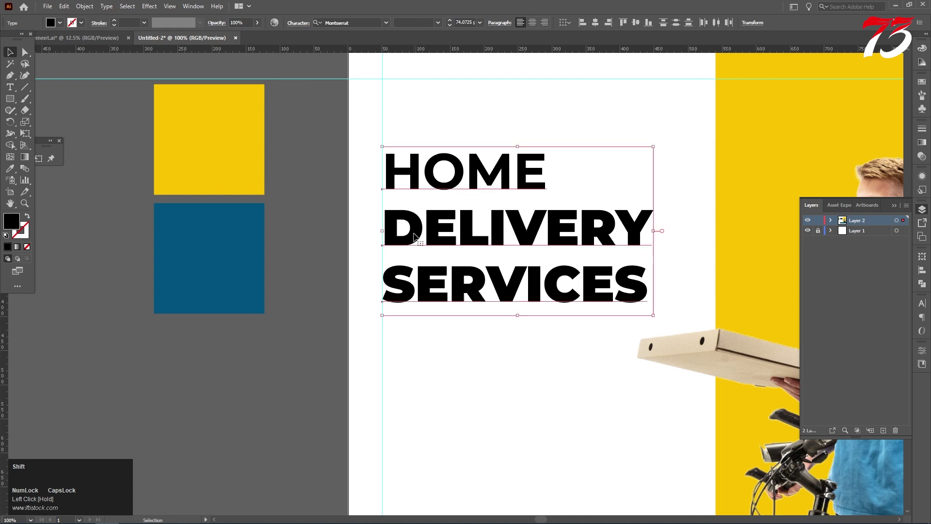
left_click_drag(653, 315, 669, 334)
Enlarge SERVICES to about 80 pt so it matches the width of DELIVERY.
left_click(268, 324)
left_click(661, 316)
left_click(287, 291)
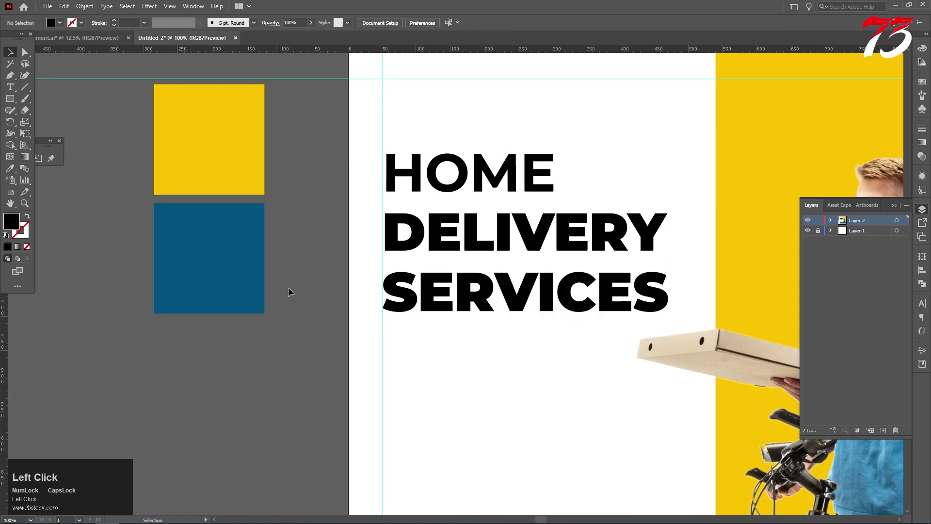
Nudge SERVICES and DELIVERY left until their first letters meet the left margin guide.
scroll(422, 291, "up", 5)
left_click(345, 350)
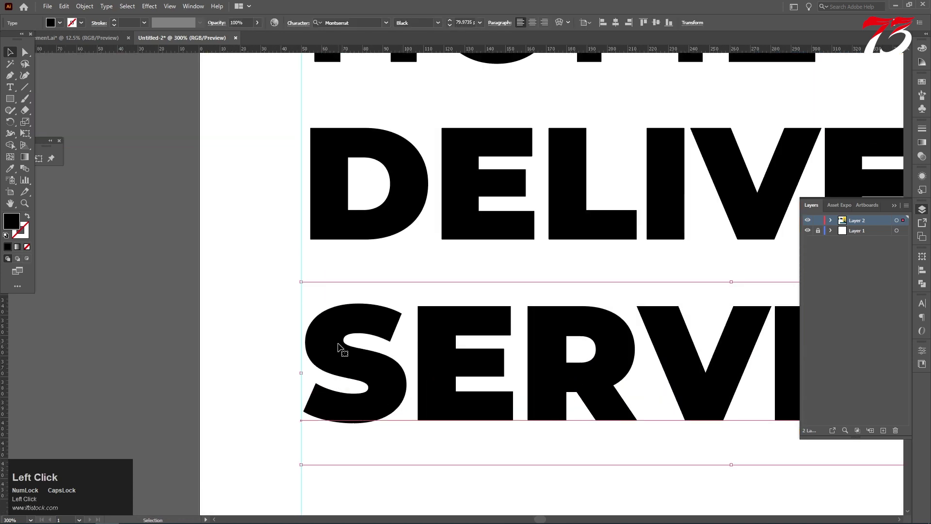
key("Left")
scroll(251, 307, "up", 3)
left_click(337, 296)
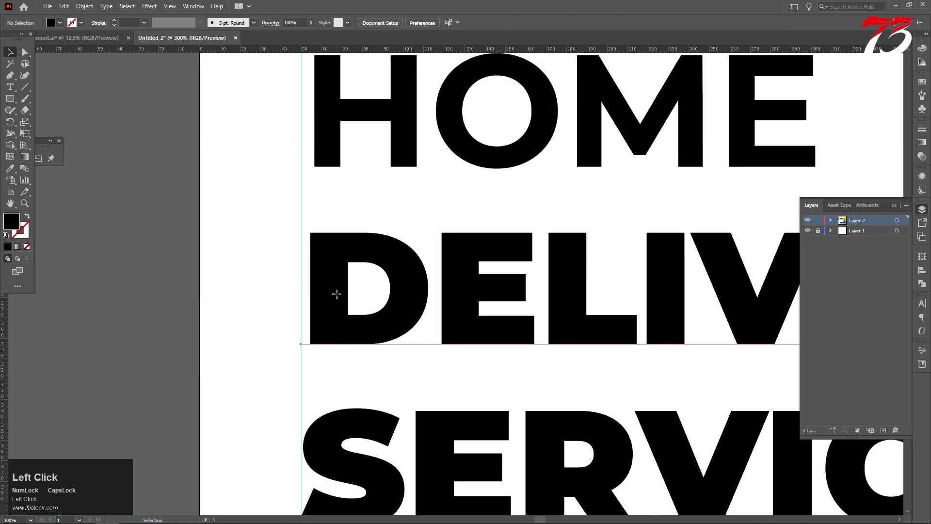
key("Left")
key("Left")
key("Left")
key("Left")
scroll(226, 322, "up", 2)
left_click(210, 264)
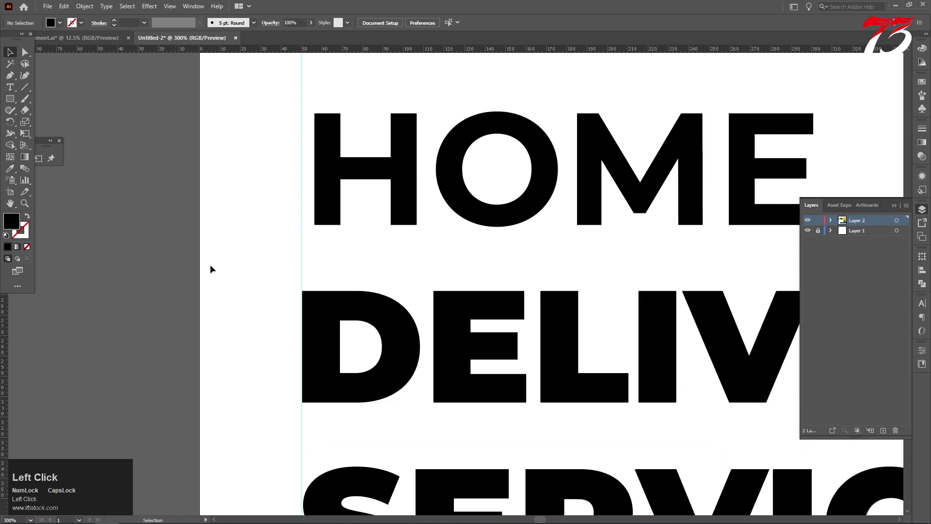
Nudge HOME left until the edge of its H meets the left margin guide.
scroll(210, 264, "up", 3)
left_click(330, 241)
key("Left")
key("Left")
key("Left")
key("Left")
key("Left")
key("Left")
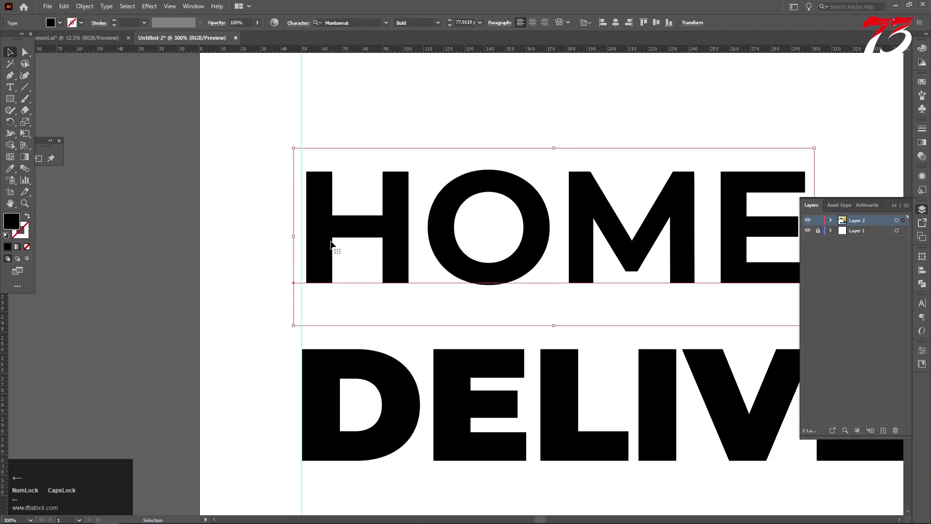
scroll(114, 255, "up", 1)
left_click(261, 254)
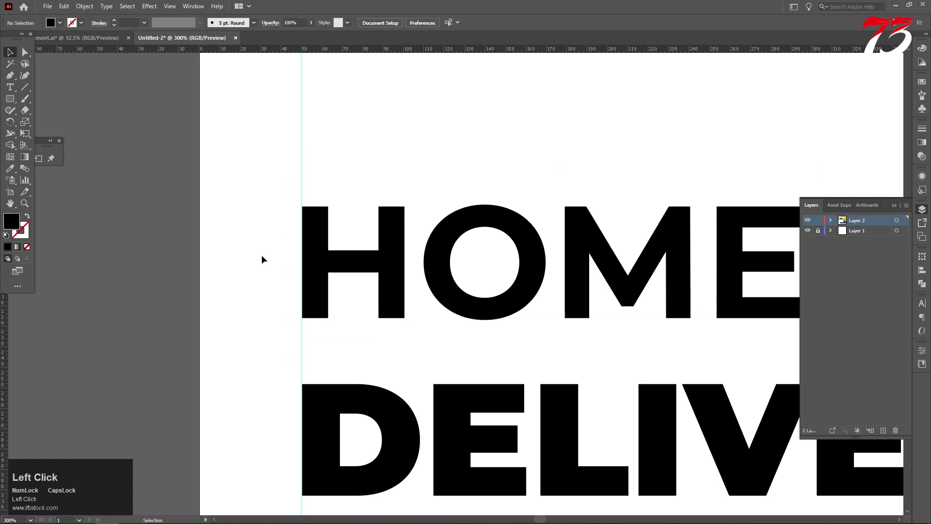
Fine-tune the horizontal position of HOME against the left margin guide.
scroll(301, 282, "up", 8)
left_click_drag(430, 324, 416, 327)
scroll(419, 326, "down", 10)
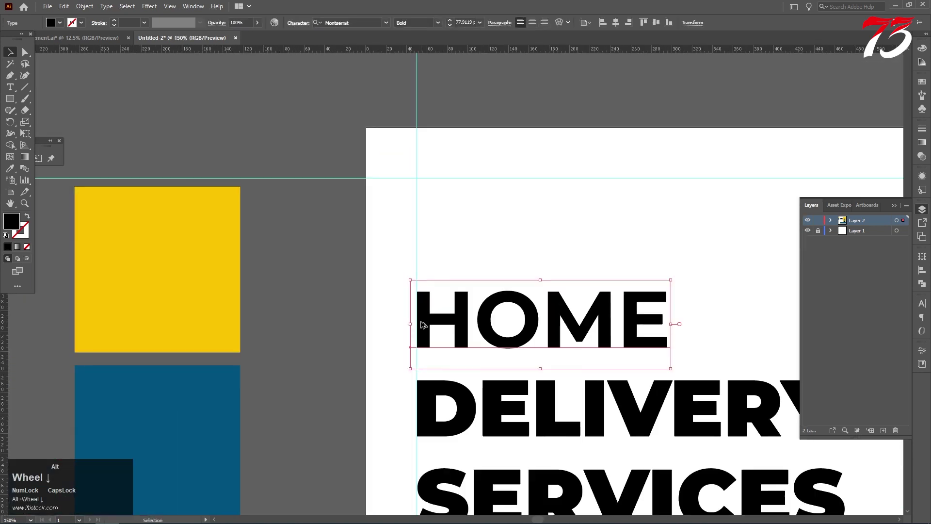
scroll(417, 322, "down", 2)
left_click(333, 286)
scroll(334, 286, "down", 3)
scroll(420, 313, "down", 3)
scroll(452, 305, "down", 1)
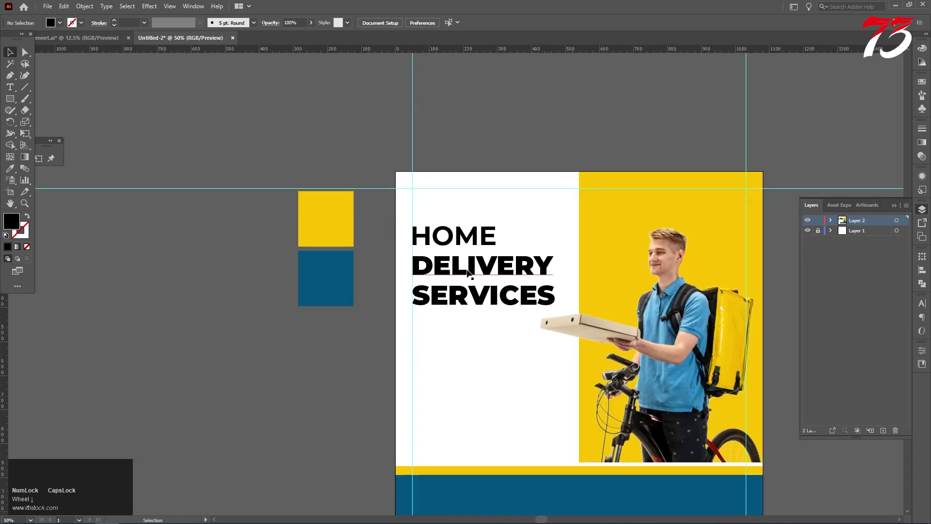
Recolour the HOME DELIVERY SERVICES text lines with the blue sampled from the blue swatch square.
scroll(467, 273, "down", 2)
scroll(461, 197, "up", 2)
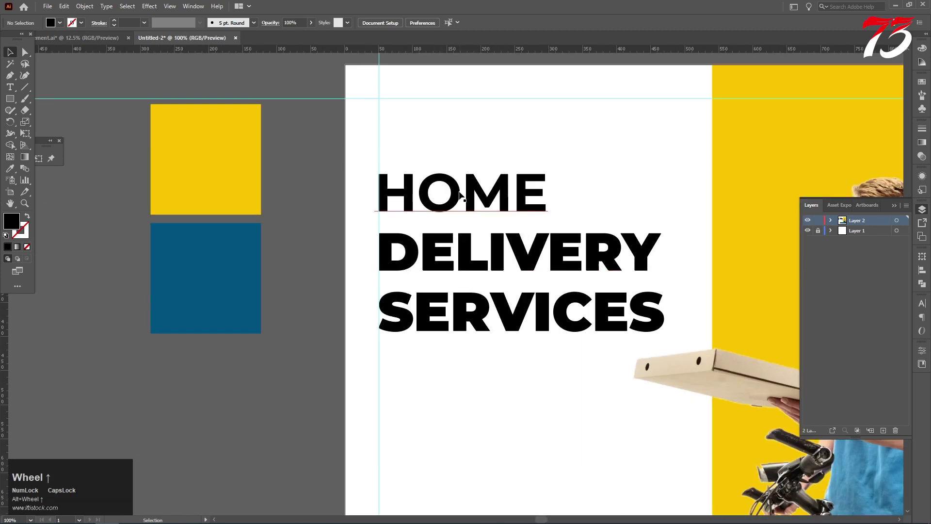
left_click(461, 197)
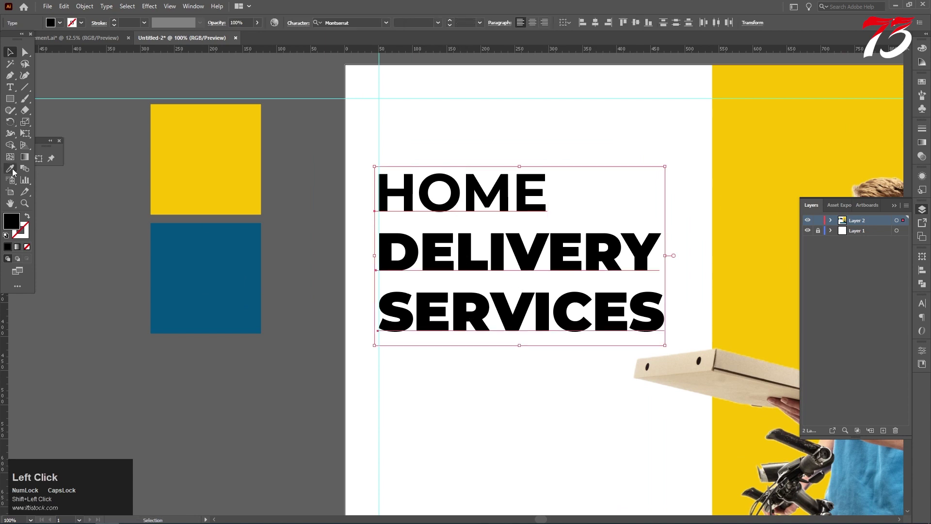
left_click(11, 170)
left_click(219, 254)
left_click(10, 53)
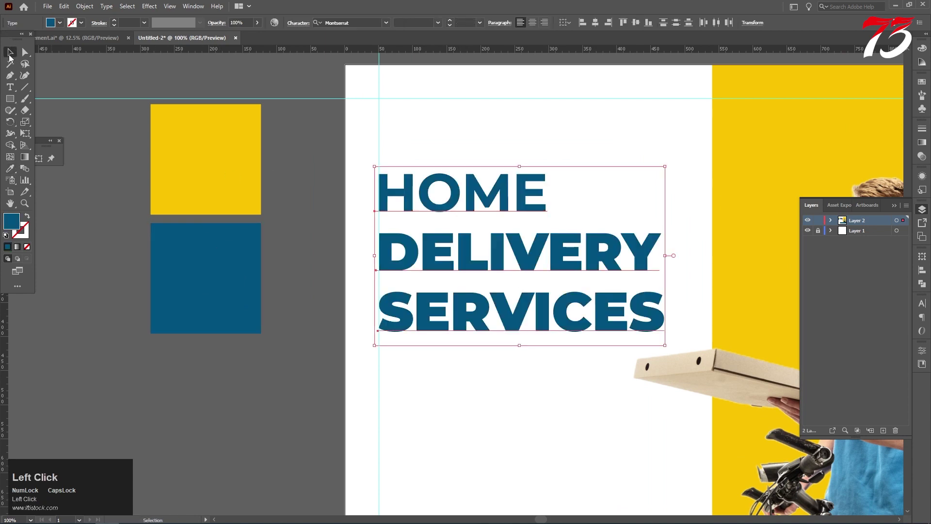
left_click(79, 127)
scroll(282, 127, "down", 2)
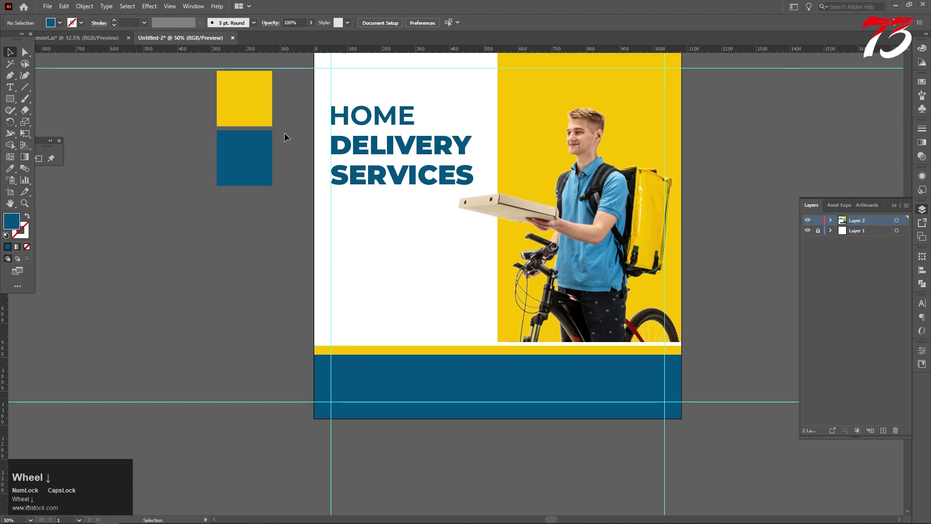
Draw a thin blue horizontal bar of about 254 × 5 px below SERVICES, starting at the left margin guide.
left_click(10, 98)
scroll(367, 195, "up", 3)
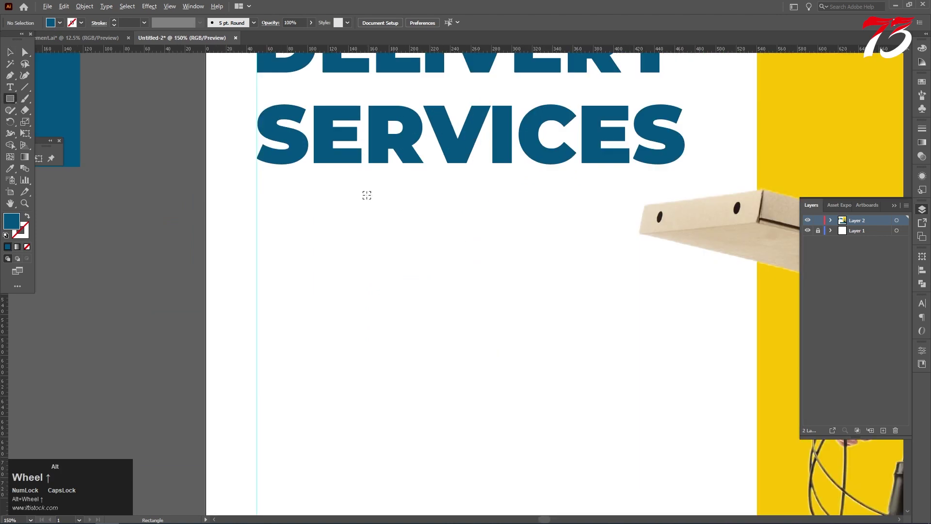
scroll(333, 198, "up", 2)
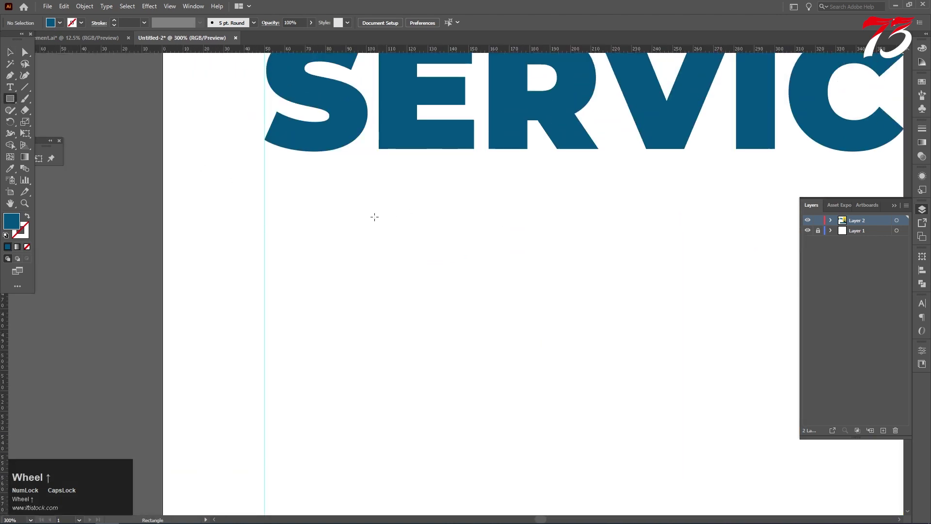
left_click_drag(265, 208, 782, 218)
left_click(10, 169)
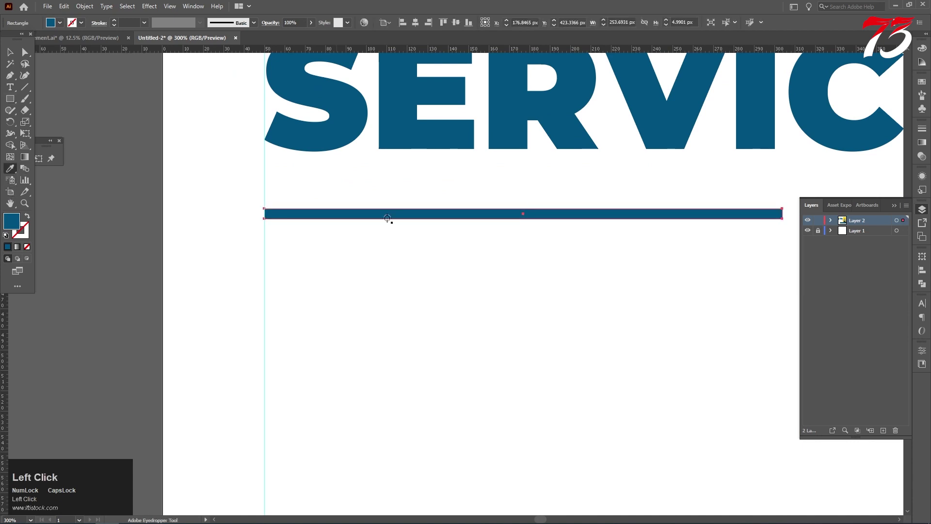
scroll(409, 229, "down", 3)
left_click(10, 52)
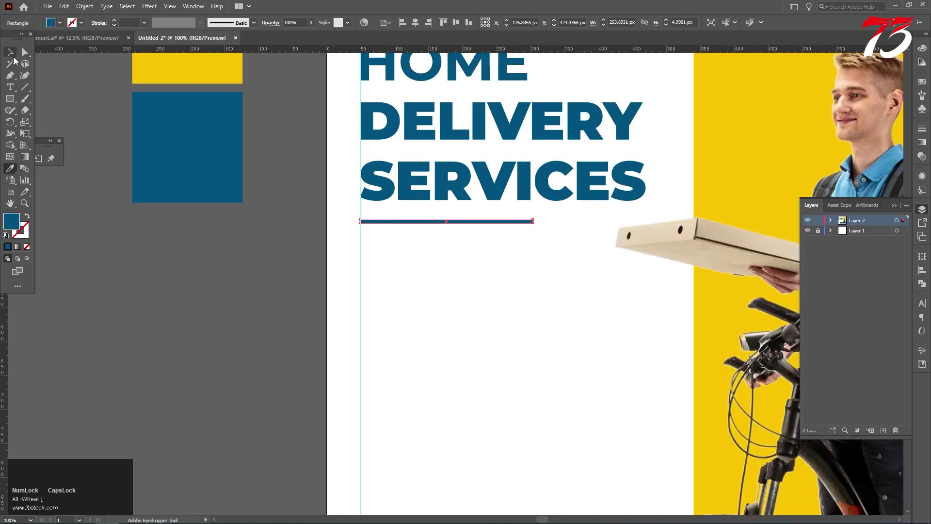
Shrink the blue bar below SERVICES to about 210 × 4 px, keeping its left end on the margin guide.
left_click(524, 221)
scroll(427, 223, "up", 6)
scroll(505, 275, "down", 7)
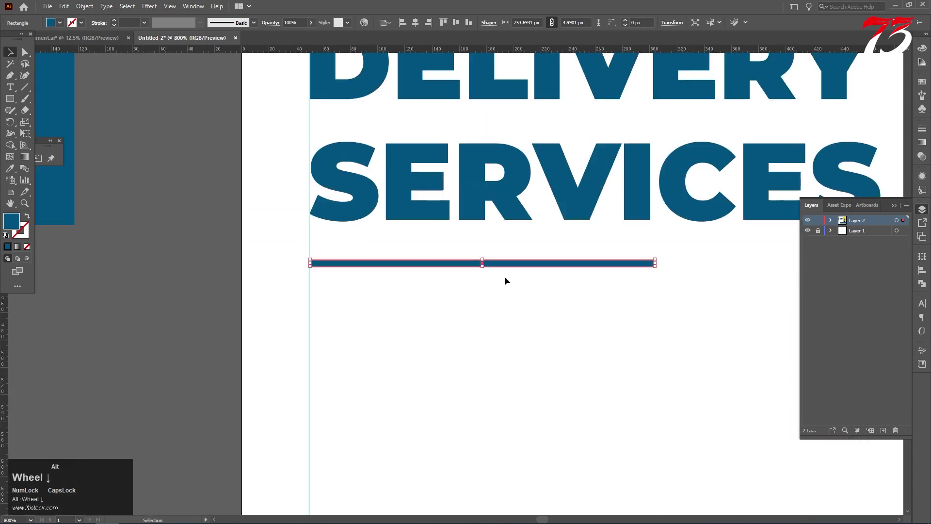
scroll(640, 266, "up", 7)
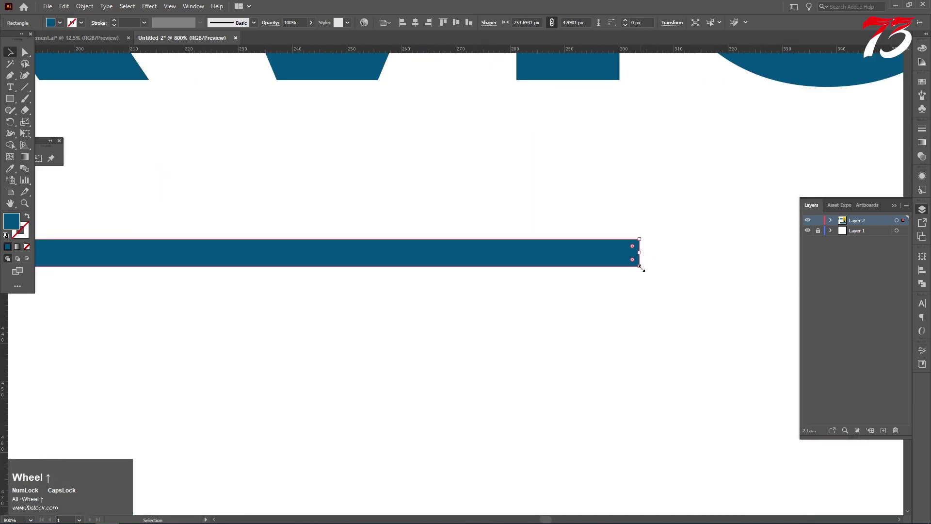
left_click_drag(640, 267, 468, 260)
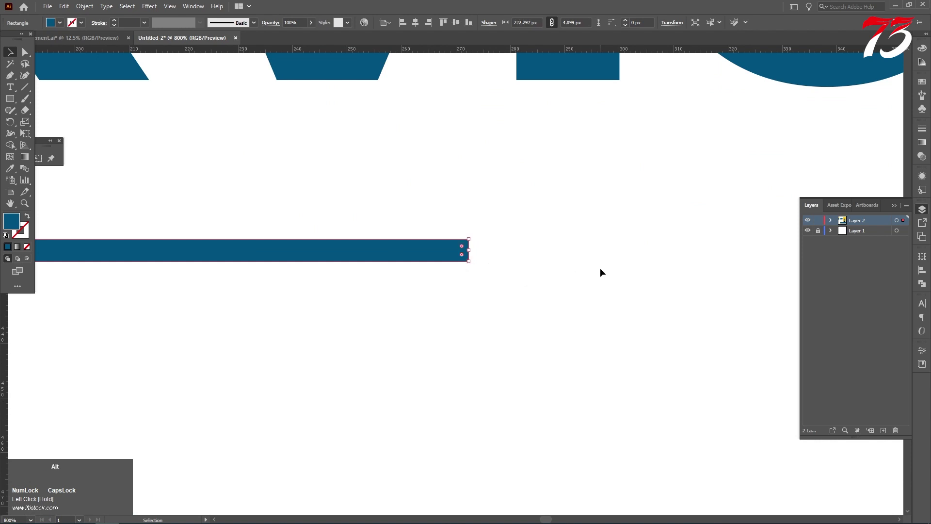
scroll(601, 270, "down", 7)
scroll(601, 269, "up", 7)
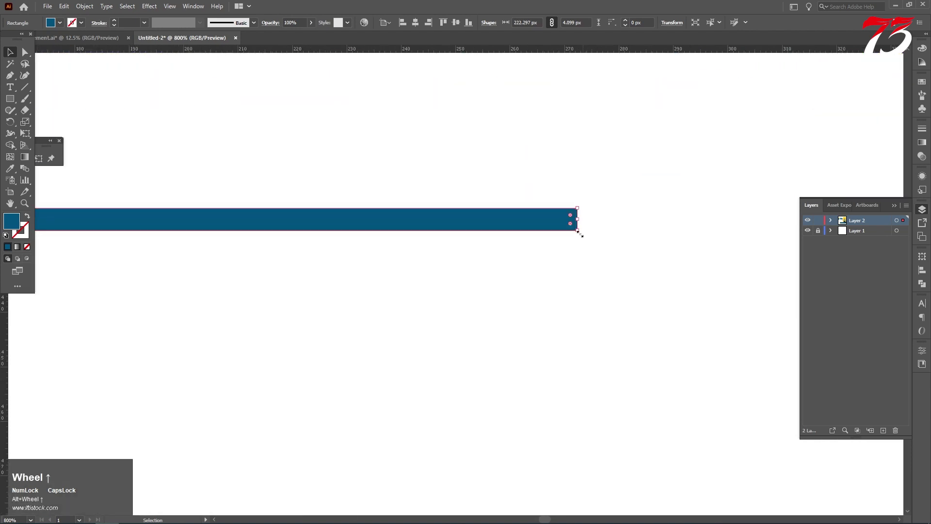
left_click_drag(581, 235, 511, 226)
scroll(538, 251, "down", 7)
left_click(281, 267)
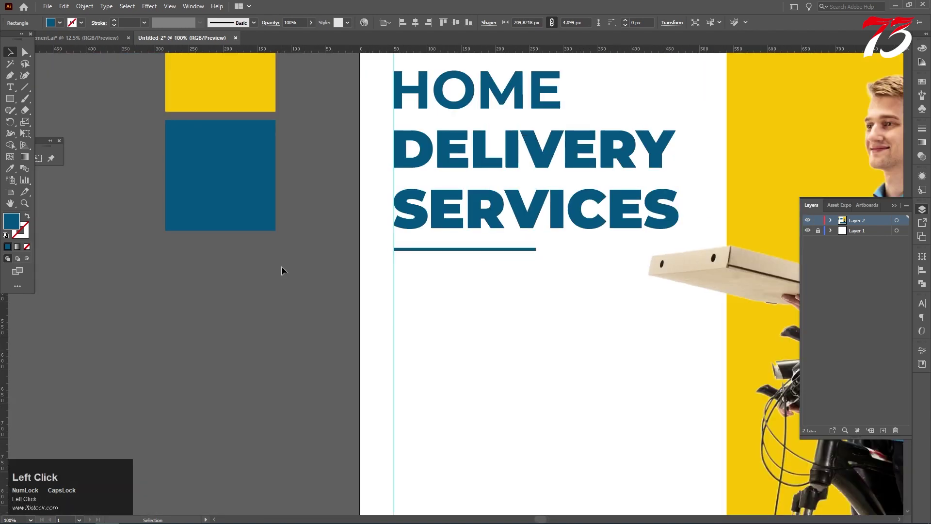
Group the blue bar with the HOME, DELIVERY and SERVICES text lines.
scroll(416, 249, "up", 3)
scroll(387, 258, "down", 3)
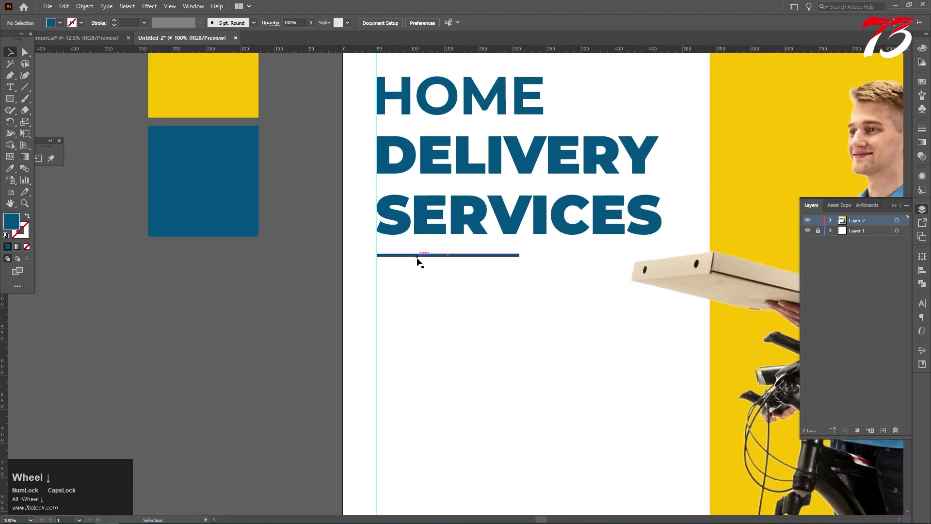
left_click(418, 257)
left_click(475, 179, "shift")
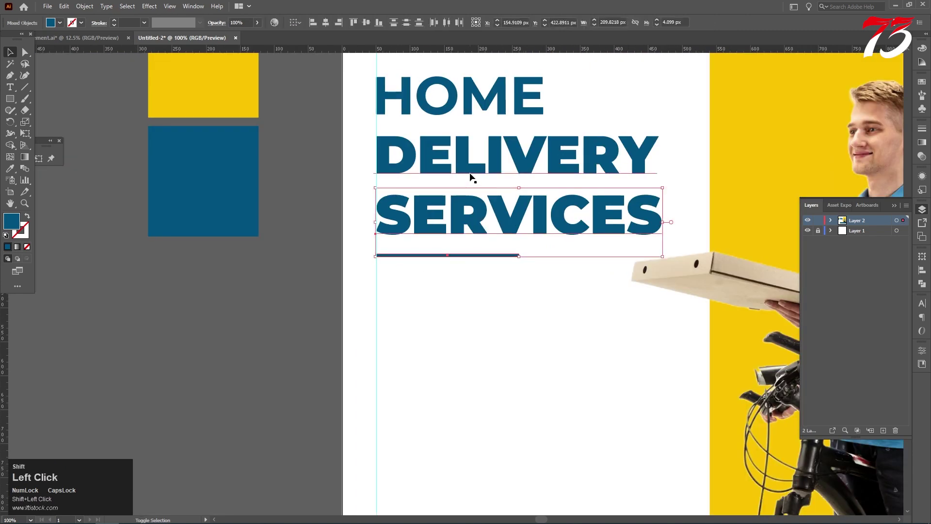
left_click(466, 102, "shift")
key("ctrl+g")
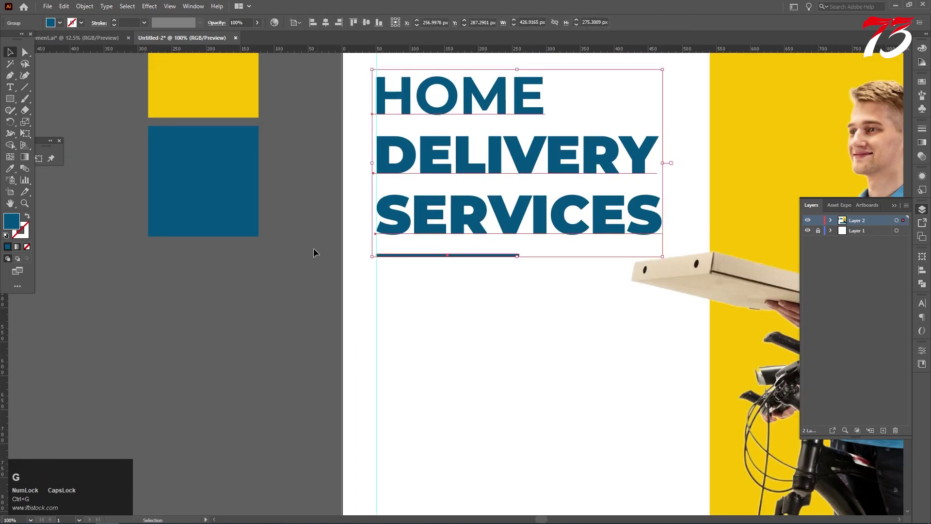
left_click(291, 256)
Add a Montserrat Regular area text frame about 400 px wide with placeholder text below the bar, starting at the left margin guide.
scroll(365, 264, "down", 1)
scroll(365, 265, "down", 1)
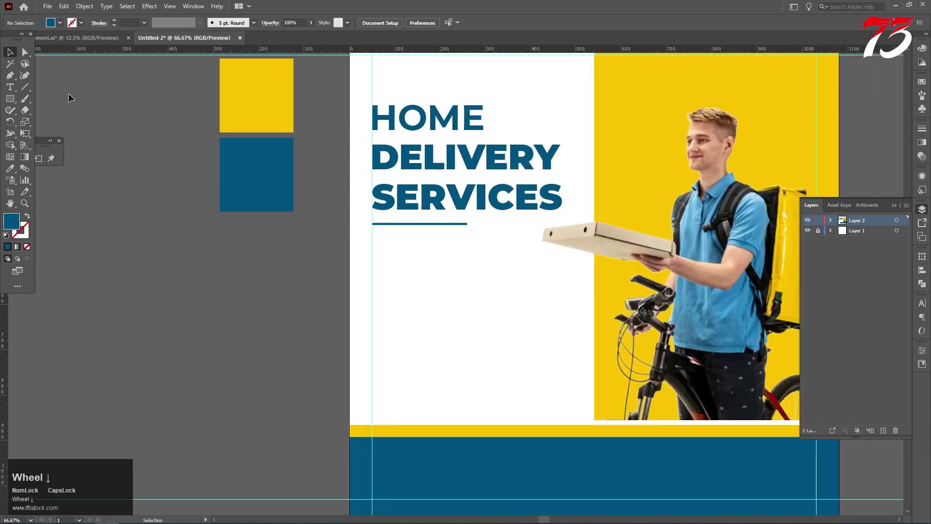
left_click(10, 87)
left_click(509, 22)
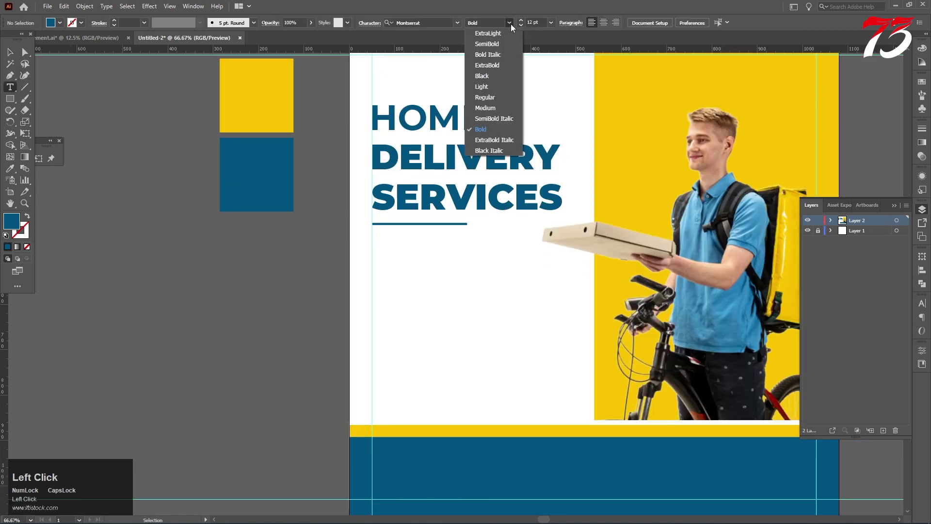
left_click(494, 97)
scroll(456, 183, "down", 1)
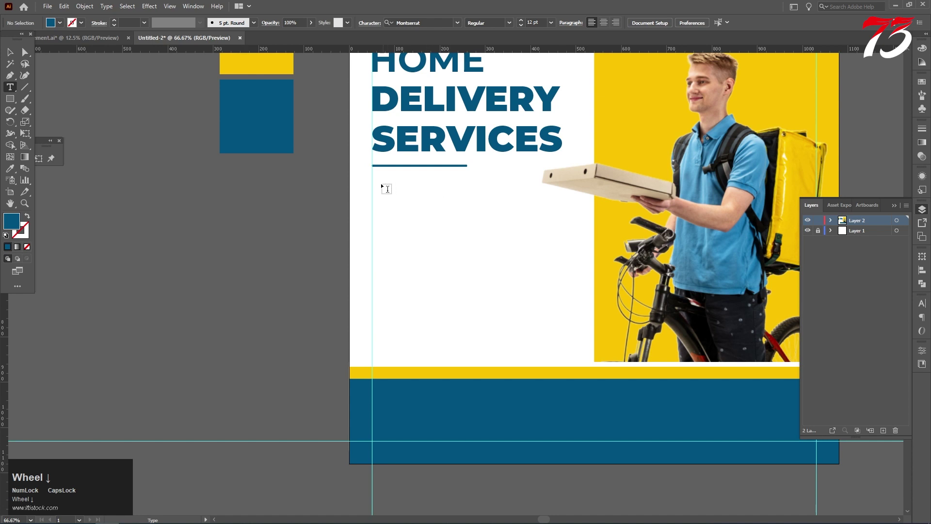
left_click_drag(372, 190, 554, 243)
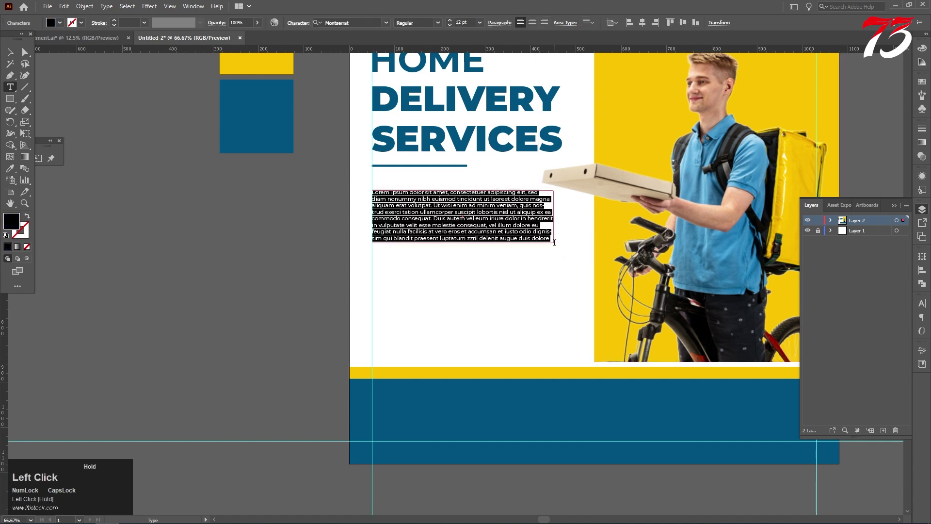
Recolour the placeholder paragraph with the blue sampled from the blue swatch square.
left_click(10, 51)
left_click(10, 168)
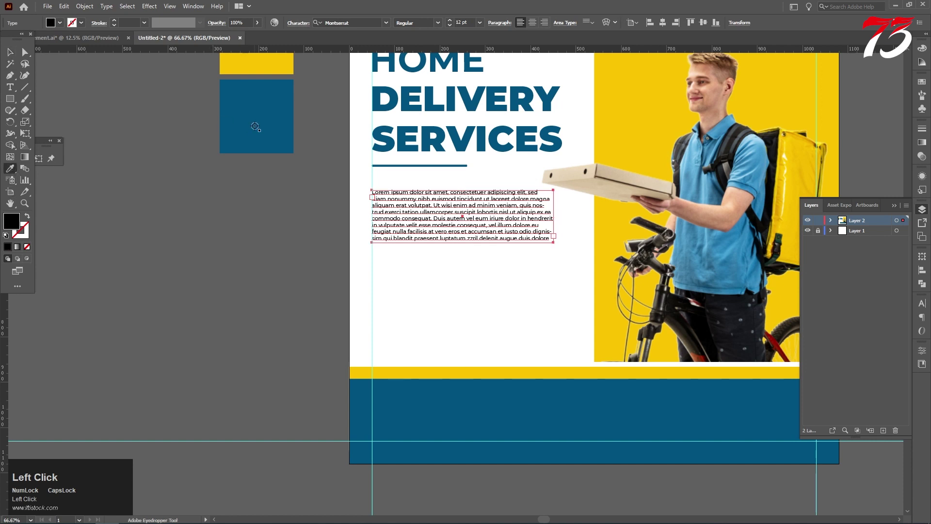
left_click(255, 125)
Delete all placeholder text after "diam nonummy".
key("t")
scroll(498, 207, "up", 2)
scroll(498, 208, "up", 1)
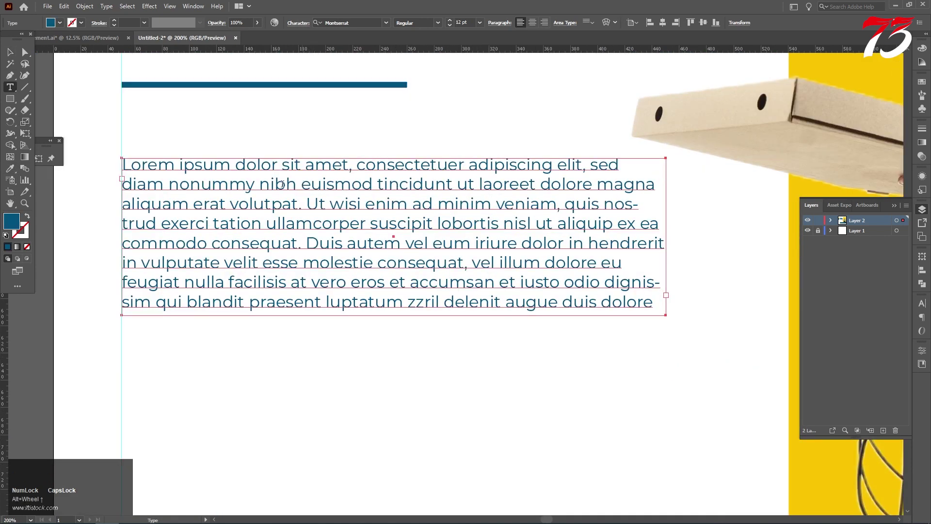
left_click_drag(258, 184, 742, 339)
key("BackSpace")
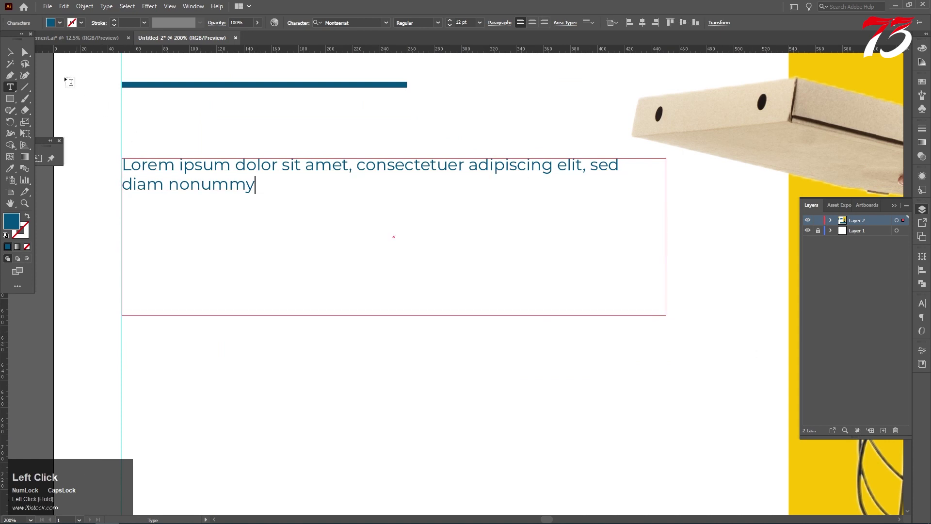
Increase the placeholder paragraph's font size to 24 pt.
left_click(10, 52)
left_click(451, 19)
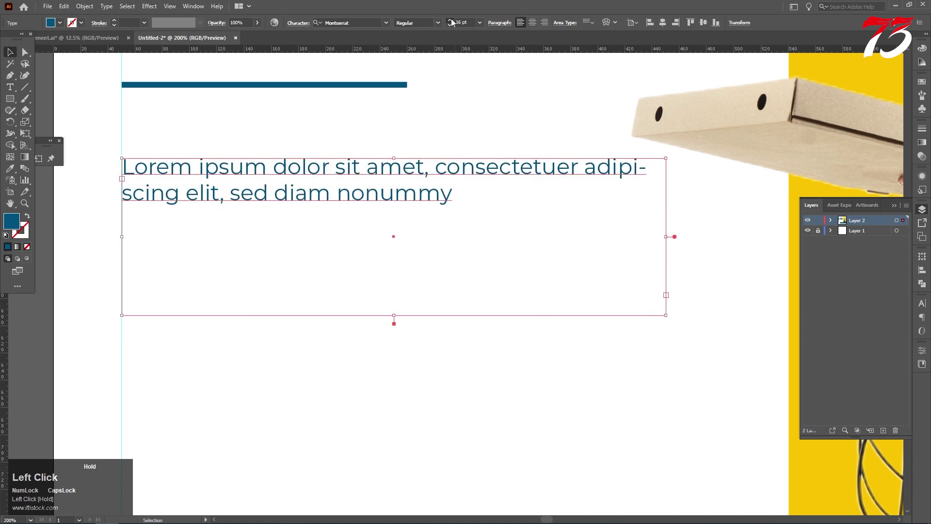
left_click(451, 19)
left_click(450, 19)
left_click(451, 19)
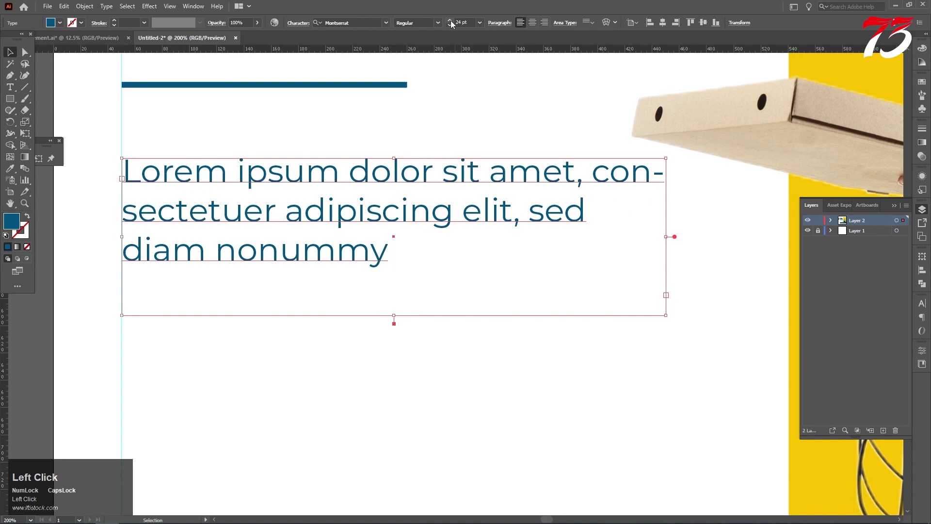
Delete the words after "adipiscing" so the placeholder paragraph fits on two lines.
left_click(9, 87)
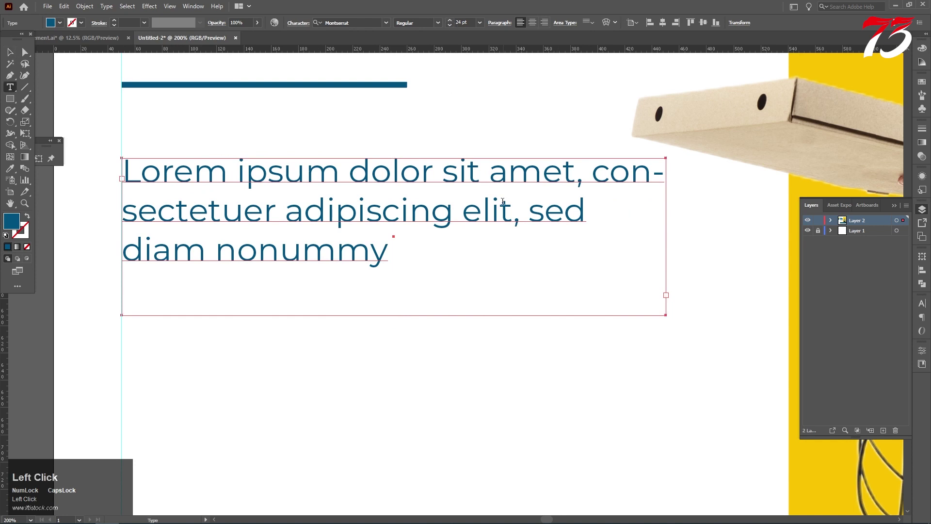
left_click_drag(463, 210, 670, 333)
key("BackSpace")
left_click(10, 51)
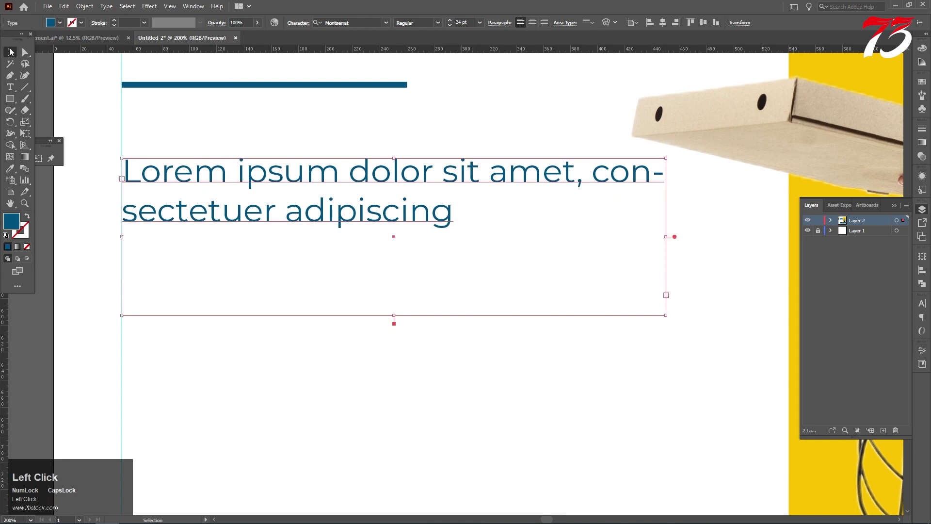
Nudge the placeholder paragraph slightly left to align its first letters with the left margin guide.
scroll(527, 217, "down", 1)
left_click(183, 216)
scroll(233, 190, "up", 3)
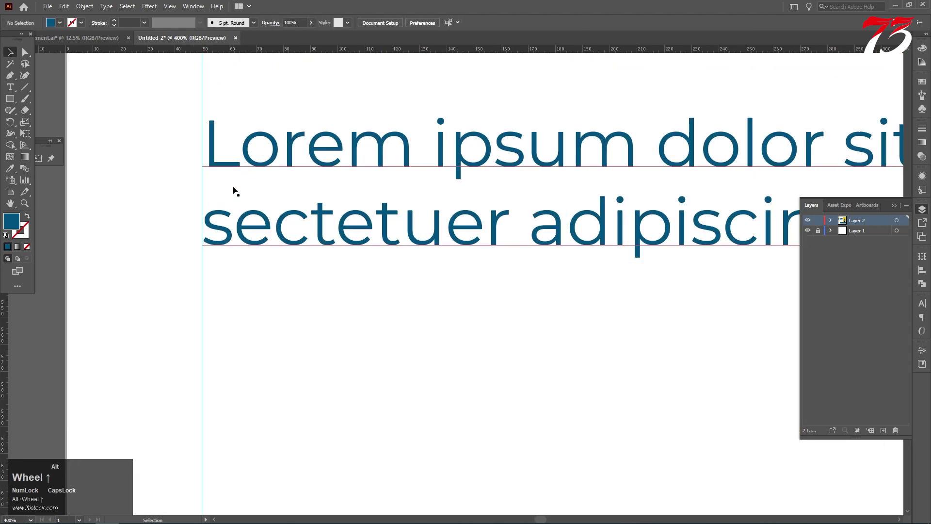
left_click(221, 227, "alt")
left_click(222, 229)
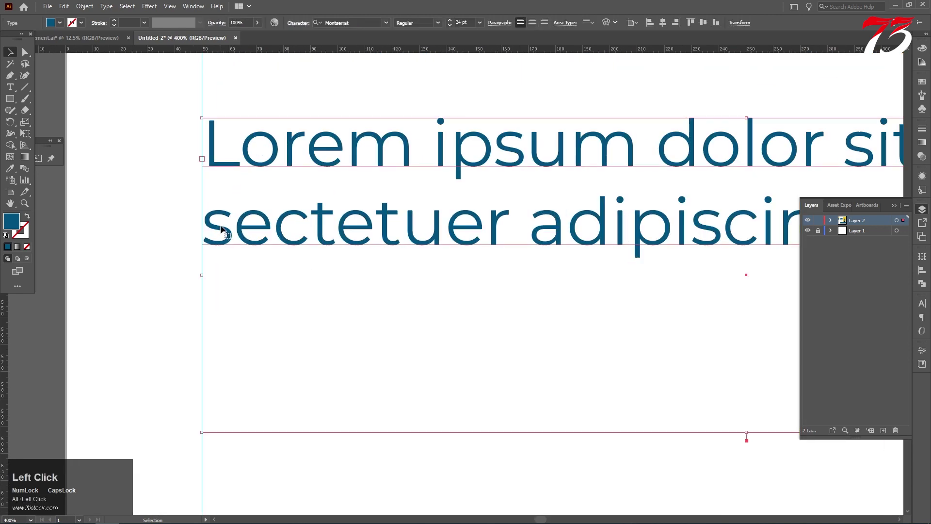
key("Left")
scroll(297, 202, "down", 5)
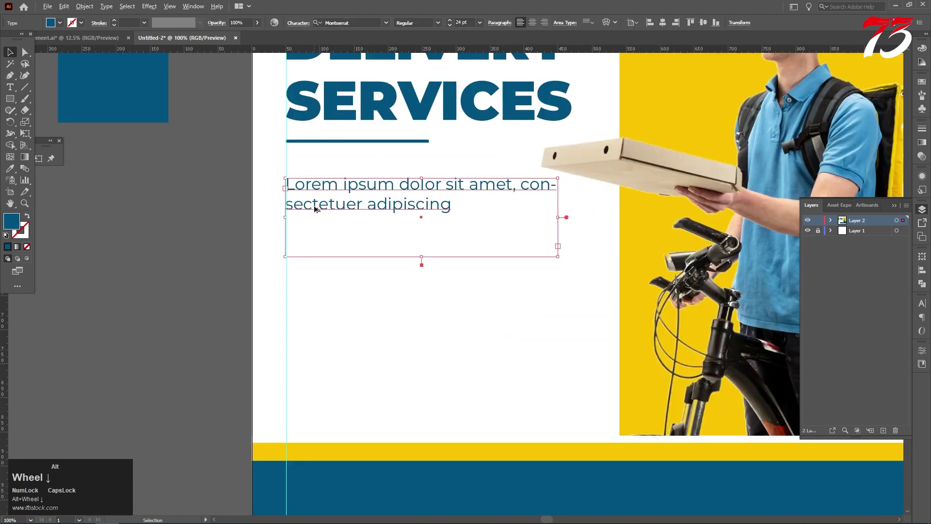
Increase the placeholder paragraph's leading to about 34 pt.
left_click(299, 30)
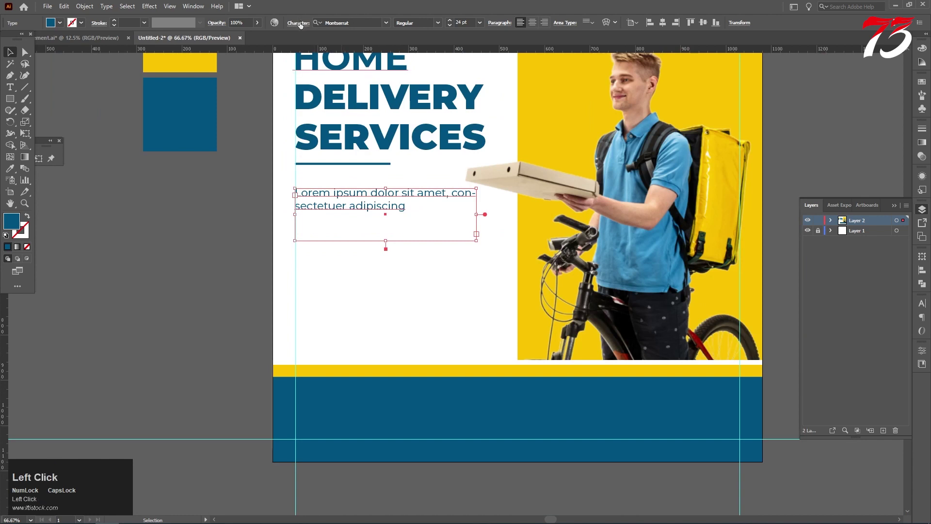
left_click(272, 66)
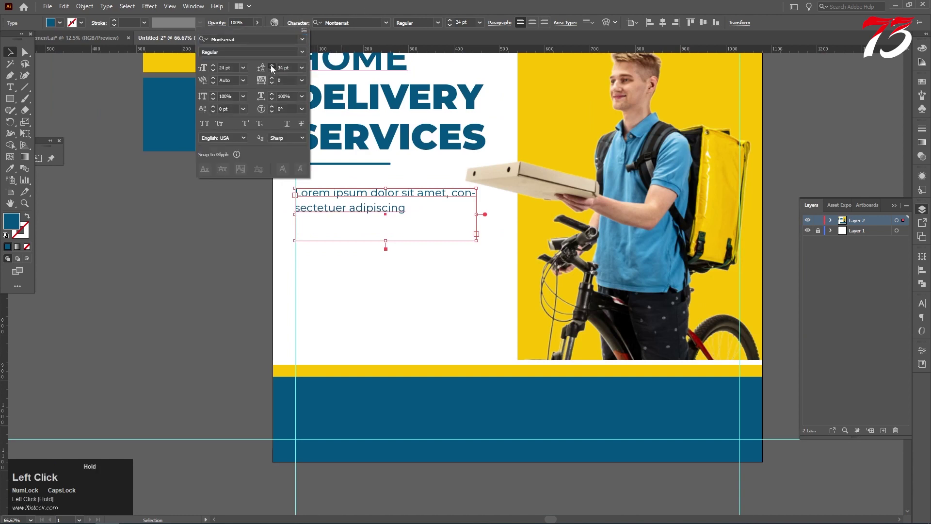
left_click_drag(271, 68, 272, 71)
left_click(226, 226)
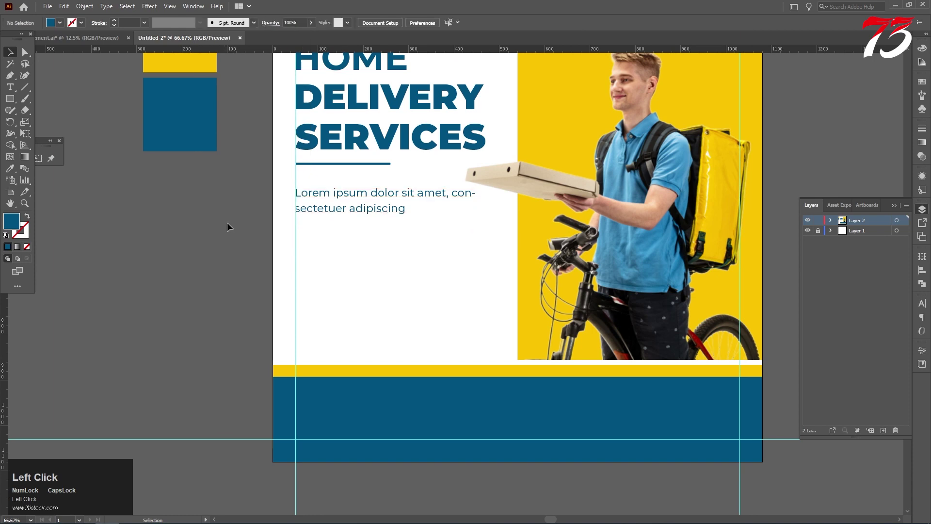
Copy the "30% OFF FOR THIS MONTH" offer badge from the elements document into the design and place it below the placeholder paragraph.
scroll(497, 161, "down", 2)
left_click(89, 38)
scroll(388, 267, "down", 1)
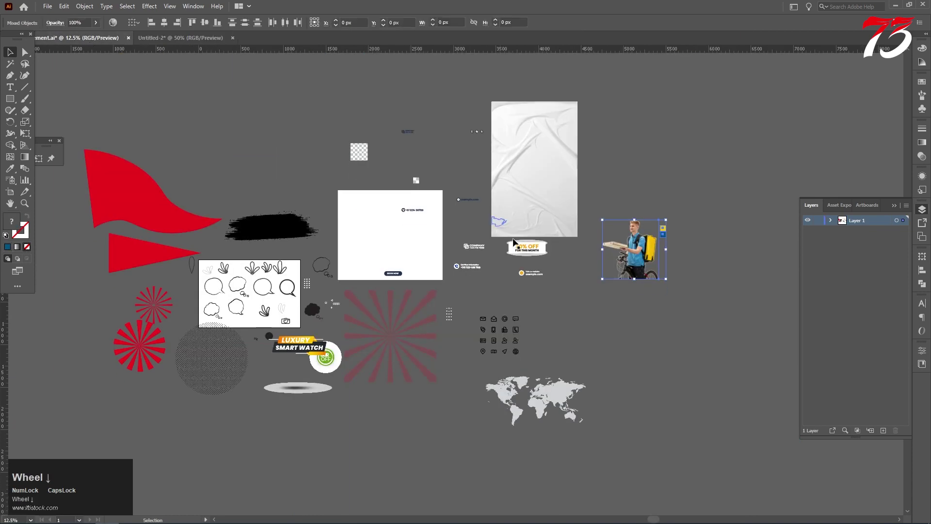
left_click(546, 249)
left_click_drag(526, 212, 408, 226)
scroll(397, 237, "up", 3)
left_click(50, 159)
left_click(10, 87)
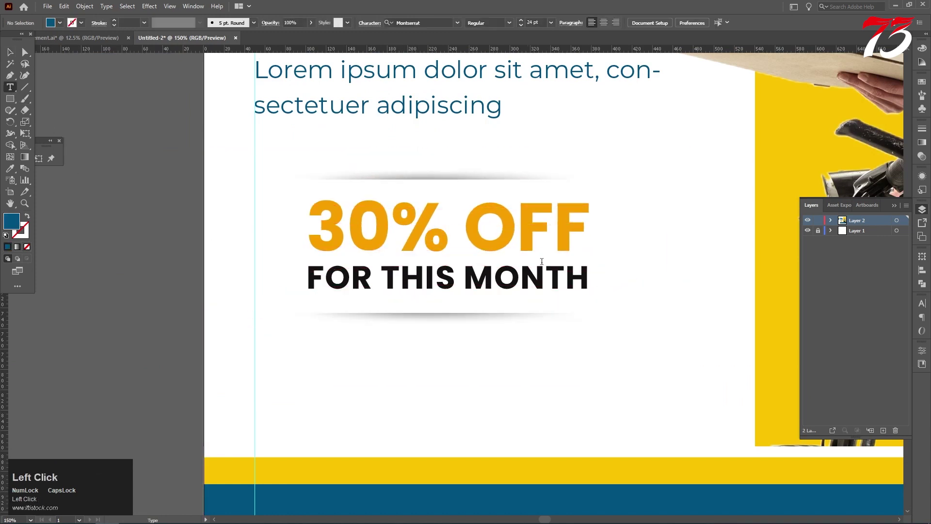
Replace the offer badge text with "24" and enlarge it proportionally to about 119 pt.
left_click_drag(587, 276, 251, 169)
type("24")
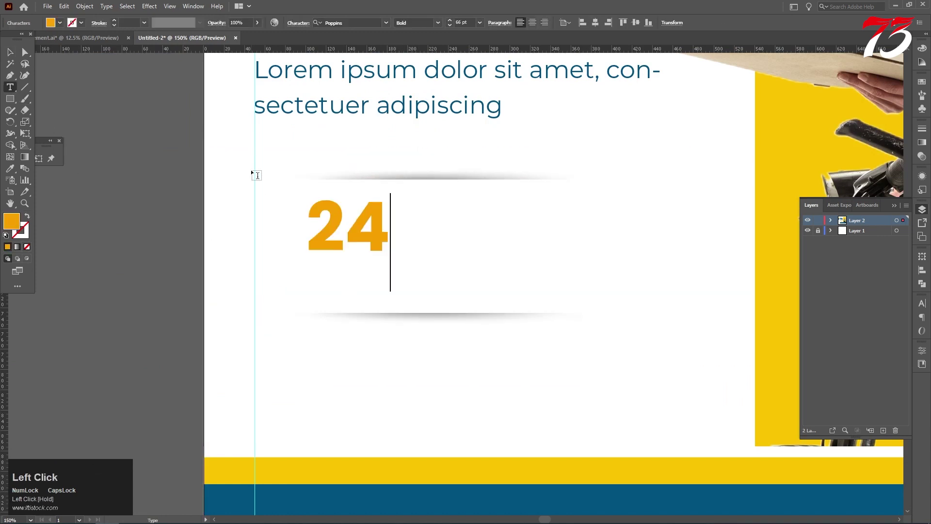
left_click(9, 52)
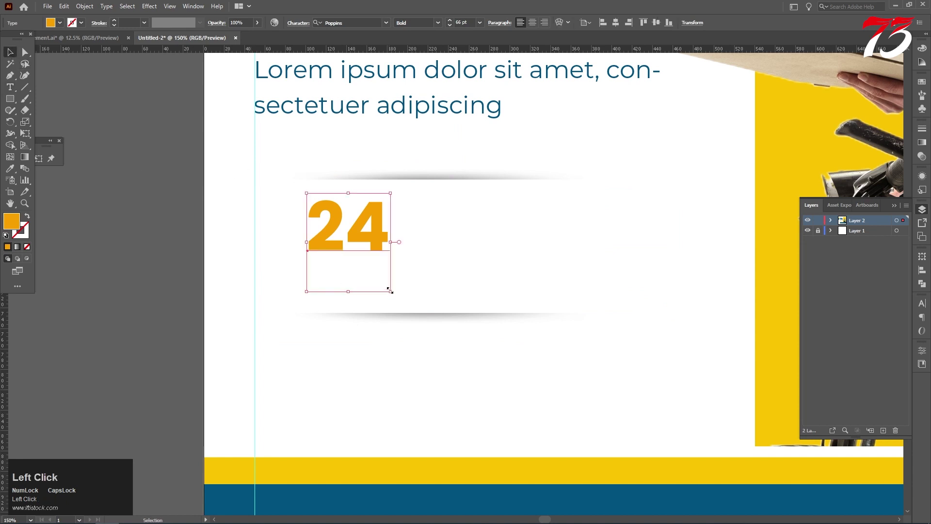
left_click_drag(390, 291, 457, 372)
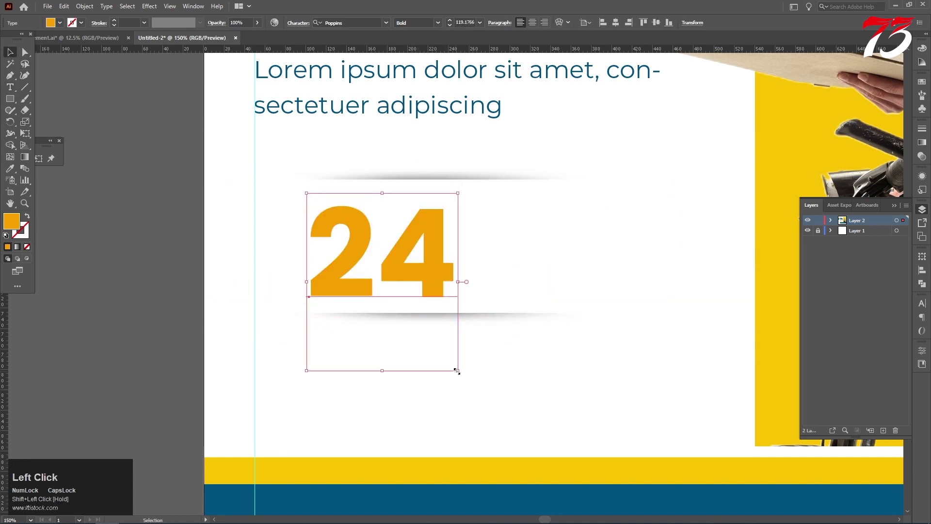
Nudge the large "24" slightly up and well to the left, between the badge's two shadow lines.
key("Up")
key("Up")
key("Up")
key("Up")
key("Up")
key("Up")
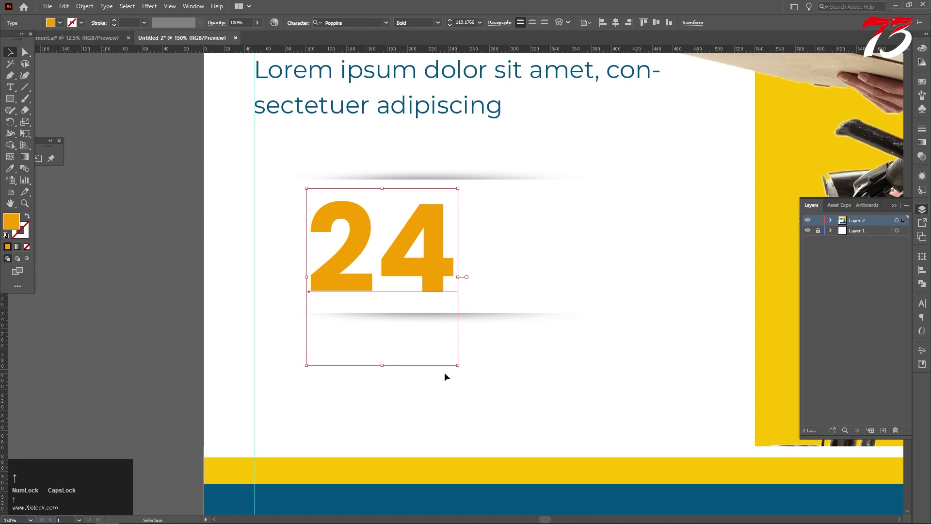
key("Up")
key("Up")
key("Left")
key("Left")
key("Left")
key("Left")
key("Left")
key("Left")
key("Left")
key("Left")
key("Left")
key("Left")
key("Left")
key("Left")
key("Left")
key("Left")
key("Left")
key("Left")
key("Left")
key("Left")
key("Left")
key("Left")
key("Left")
key("Left")
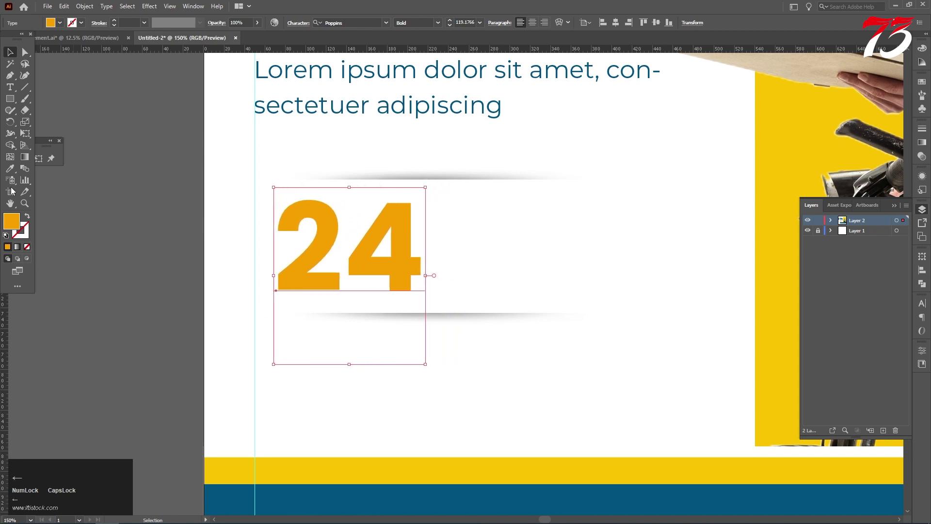
Recolor the "24" with the blue sampled from the bottom band and nudge it slightly further left.
left_click(10, 168)
scroll(306, 443, "down", 3)
left_click(305, 443)
left_click(10, 52)
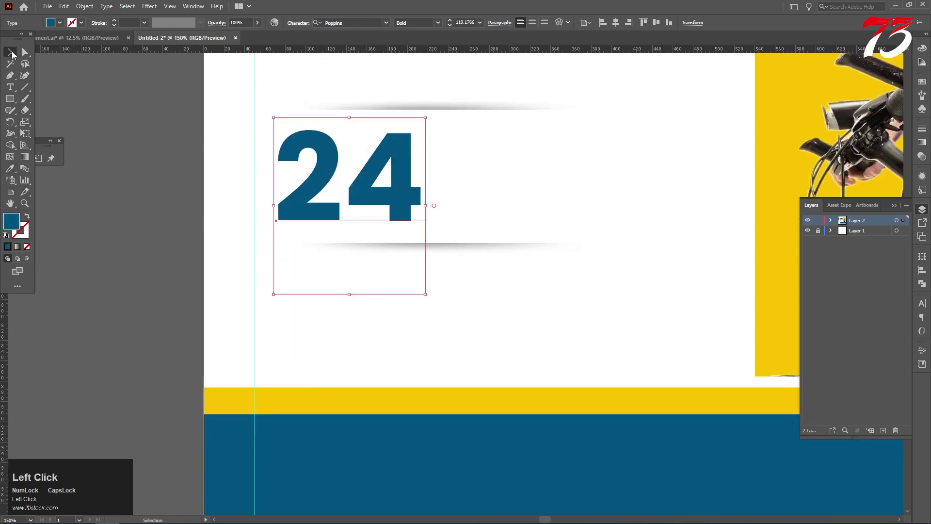
key("Left")
key("Left")
key("Left")
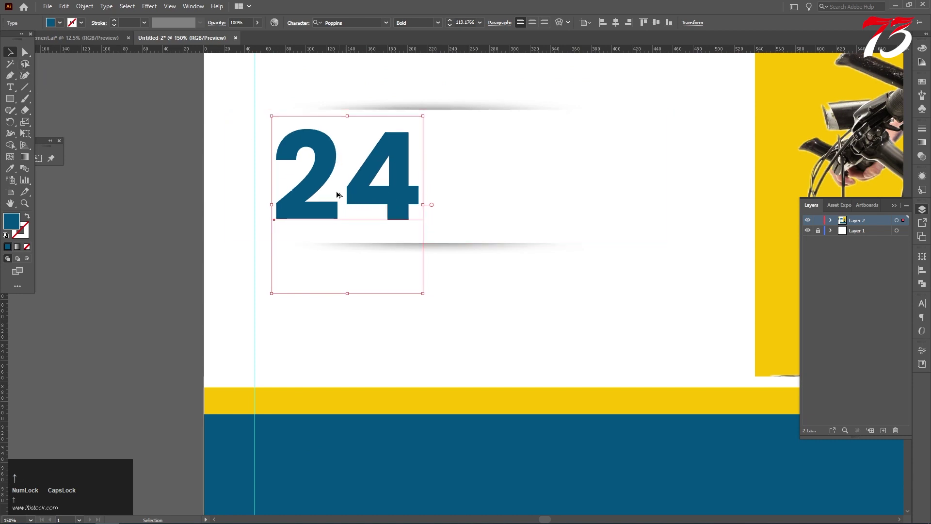
Duplicate the "24" to its right and scale the copy down to about 30 pt.
scroll(325, 189, "down", 2)
left_click_drag(347, 191, 433, 192)
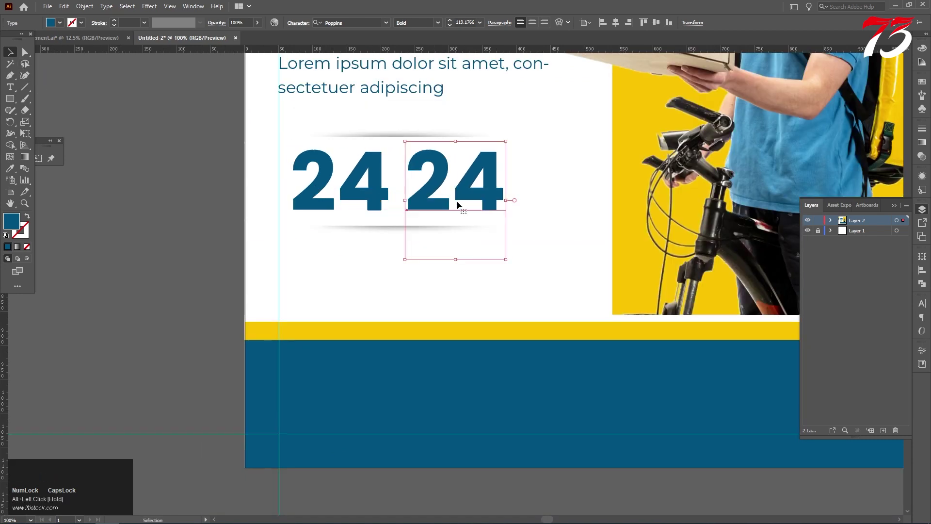
left_click_drag(506, 259, 432, 214)
scroll(410, 148, "up", 4)
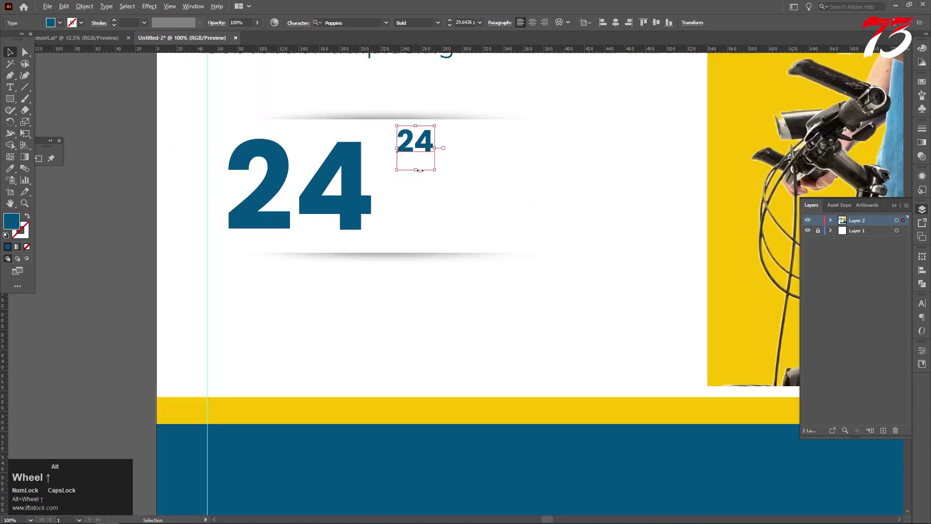
Nudge the small "24" copy down until its top lines up with the top of the large "24".
left_click(394, 130)
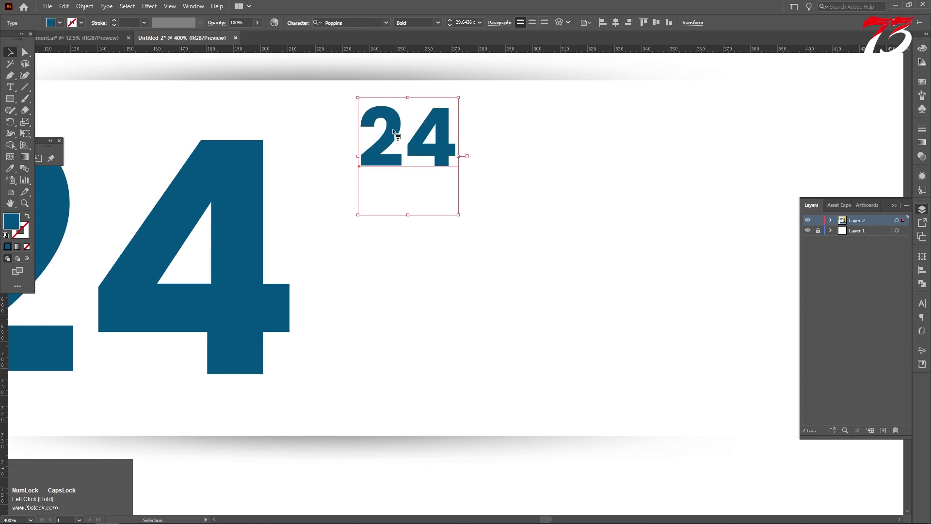
left_click(10, 52)
left_click(484, 237)
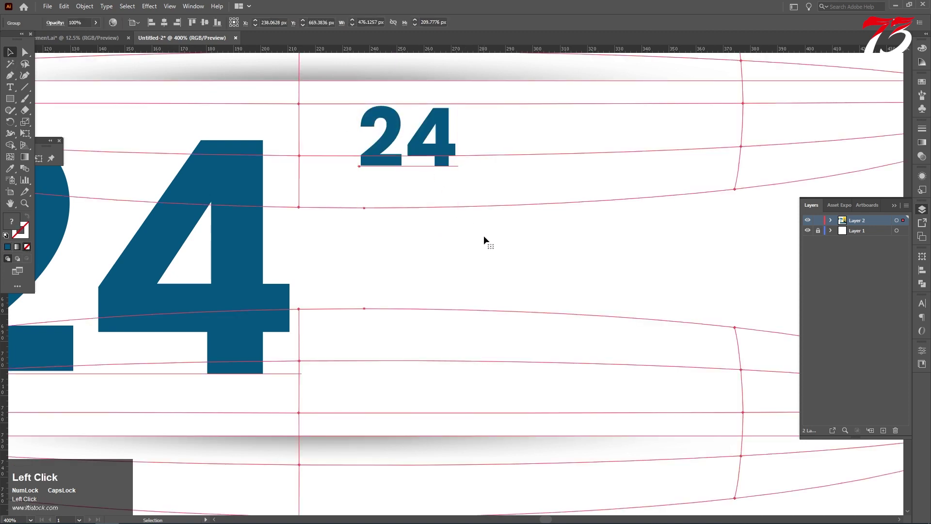
left_click(10, 87)
double_click(370, 122)
key("Escape")
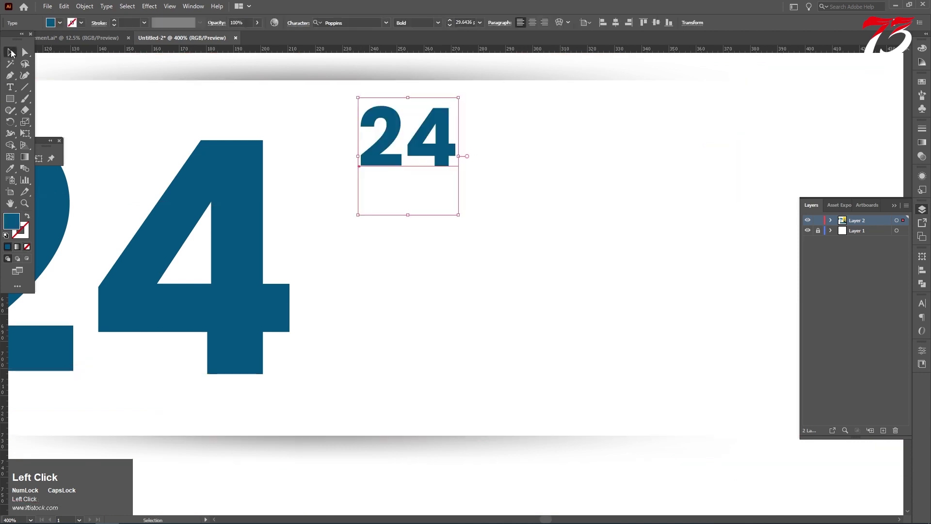
key("Down")
key("Down")
key("Down")
key("Down")
key("Down")
key("Down")
key("Down")
key("Down")
key("Down")
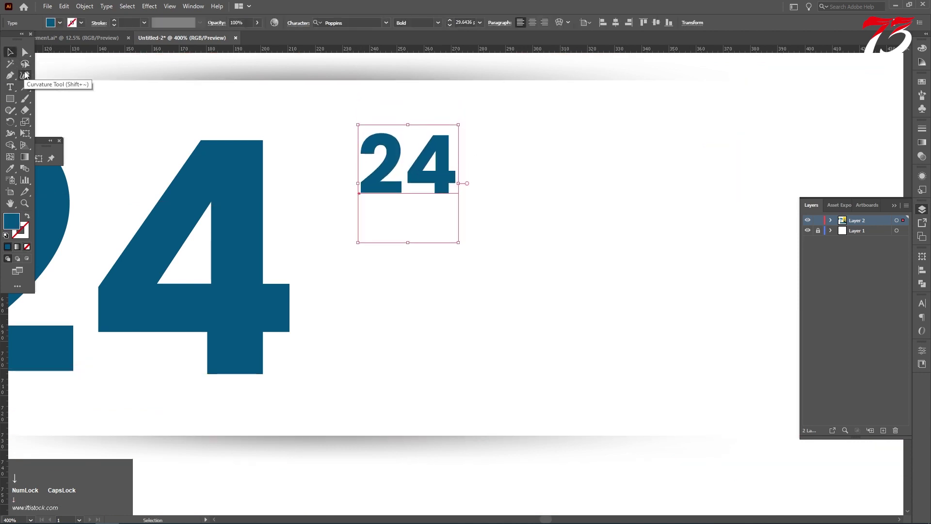
key("Down")
Change the text of the small "24" copy to "HOURS".
left_click(10, 87)
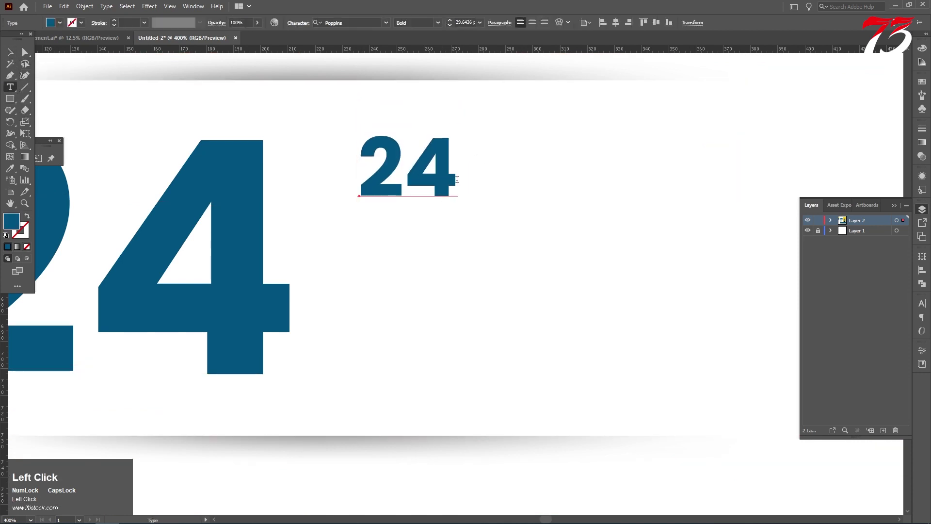
left_click_drag(457, 180, 221, 148)
type("HOURS")
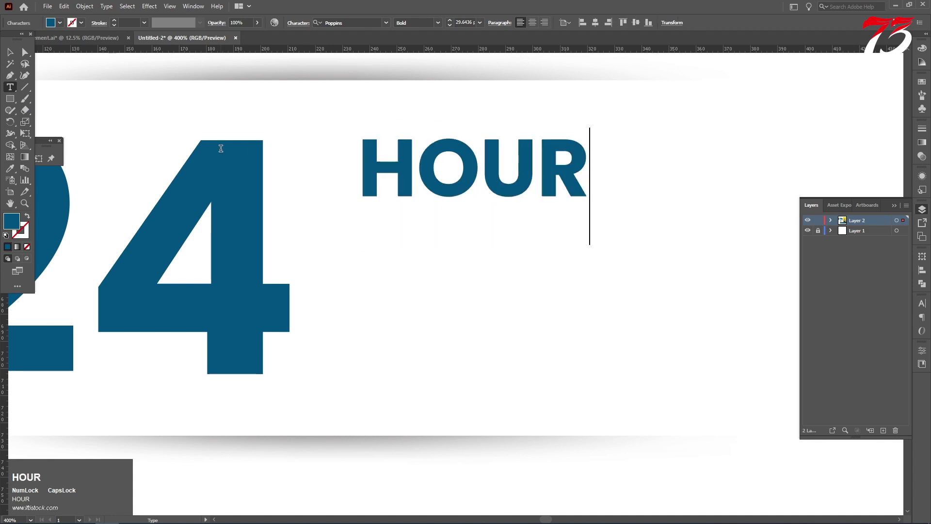
left_click(10, 52)
Enlarge "HOURS" to about 44 pt and nudge it up to align with the top of the large "24".
scroll(518, 244, "down", 2, "alt")
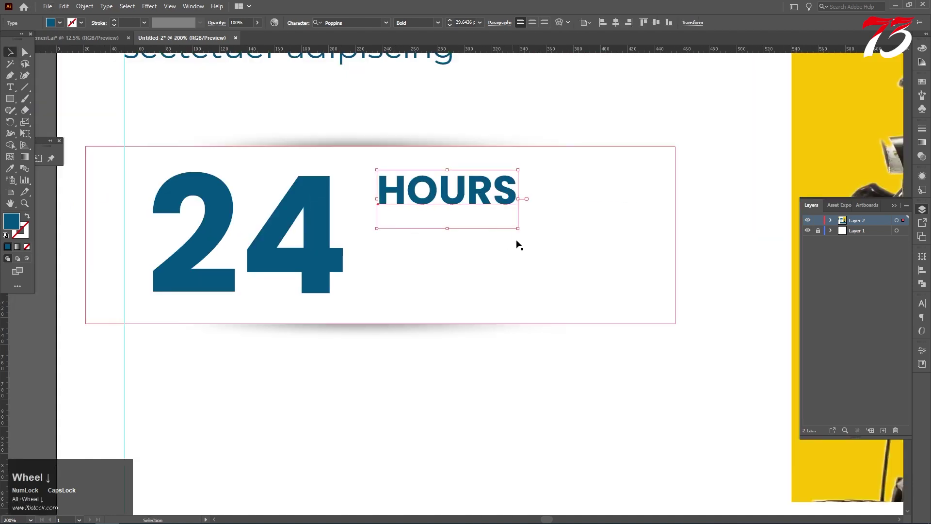
left_click_drag(519, 230, 591, 258)
scroll(393, 187, "up", 2, "alt")
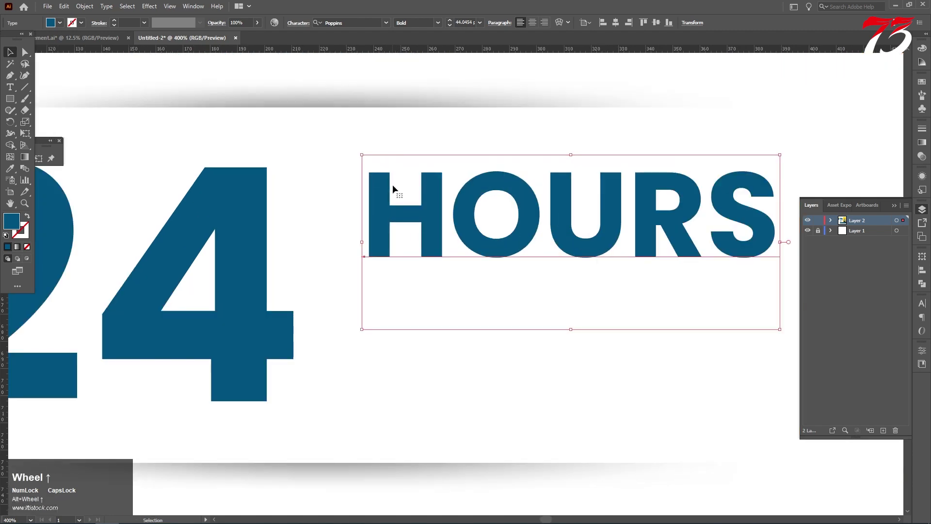
key("Up")
key("Up")
key("Up")
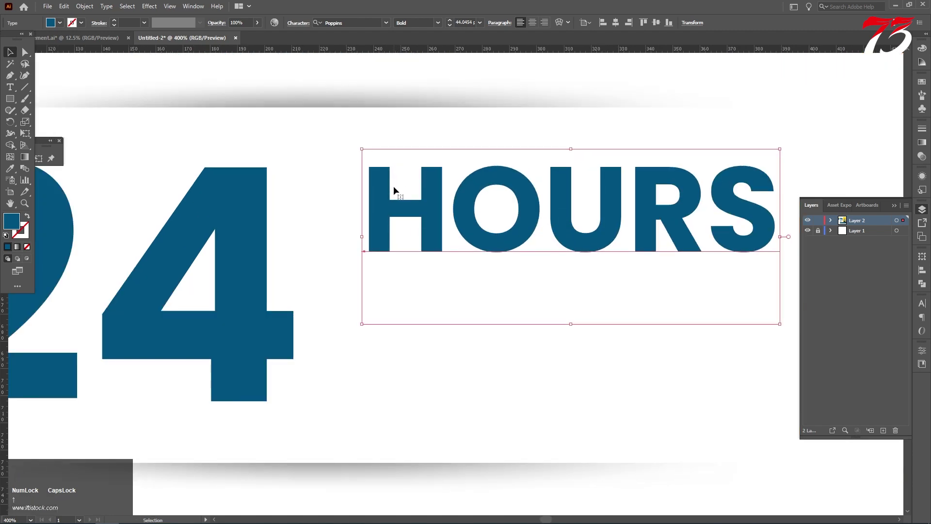
key("Up")
Duplicate "HOURS" straight below itself and change the copy's text to "DELIVERY".
scroll(492, 229, "down", 2, "alt")
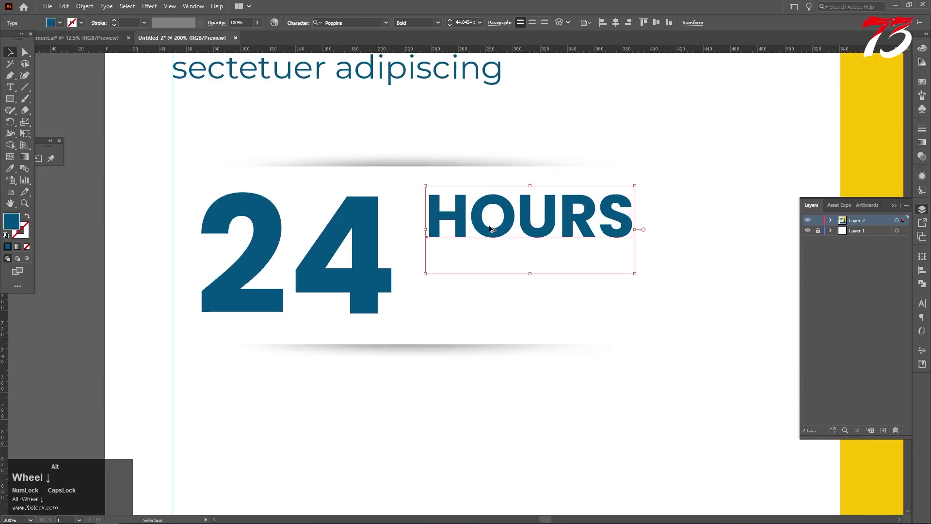
scroll(491, 229, "down", 1)
left_click_drag(510, 202, 511, 278)
left_click(11, 87)
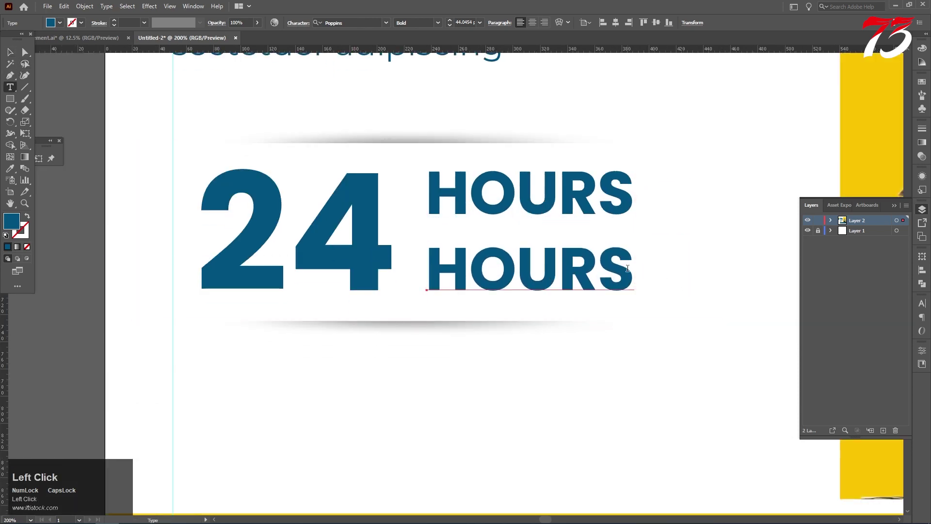
left_click_drag(631, 267, 328, 267)
type("DELIVERY")
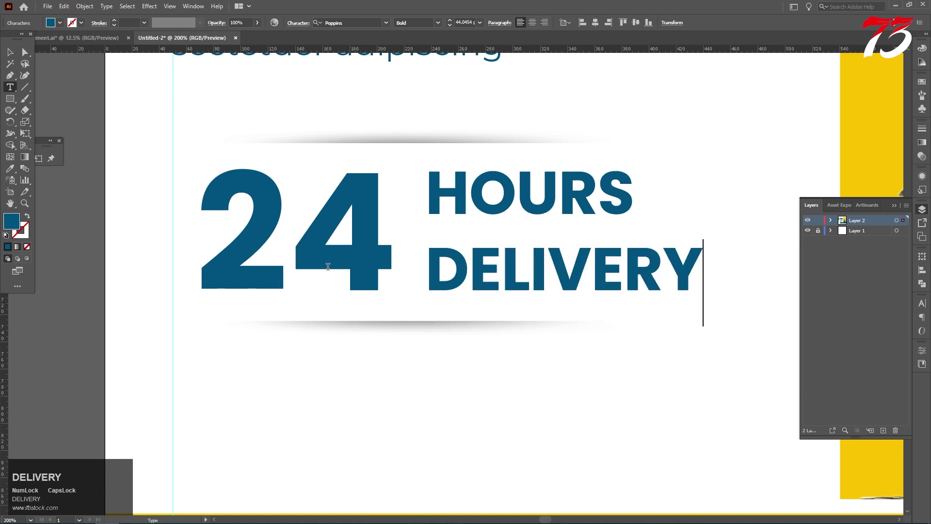
left_click(10, 51)
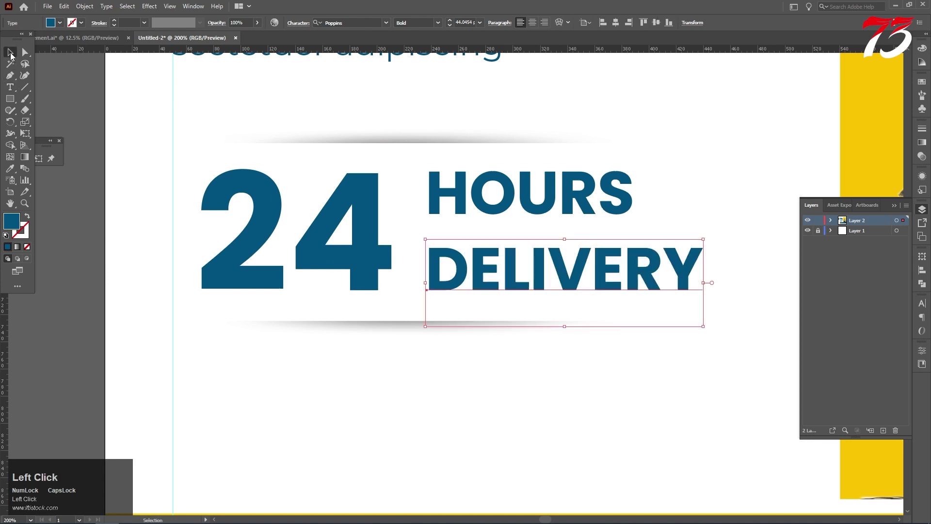
Scale "DELIVERY" down proportionally to about 34 pt so its width roughly matches "HOURS".
left_click(696, 286, "shift")
left_click_drag(695, 286, 645, 285)
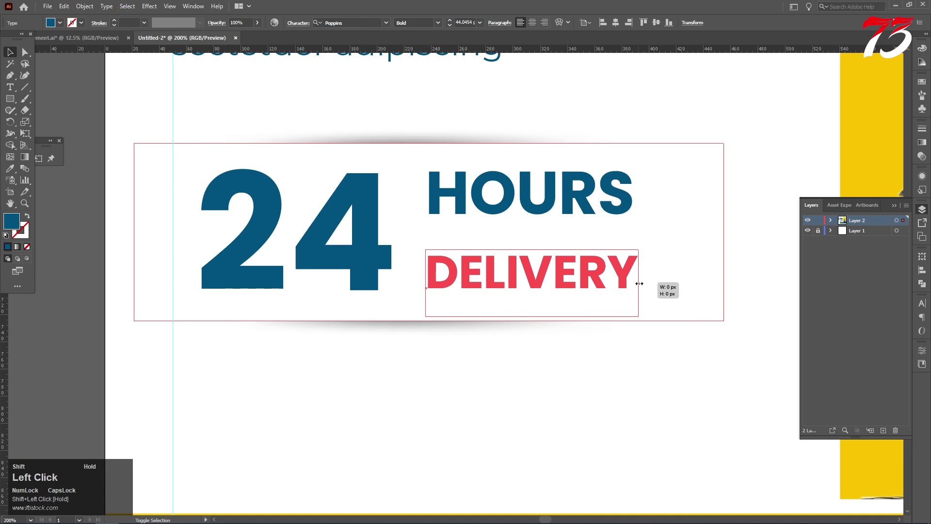
left_click_drag(639, 284, 641, 282)
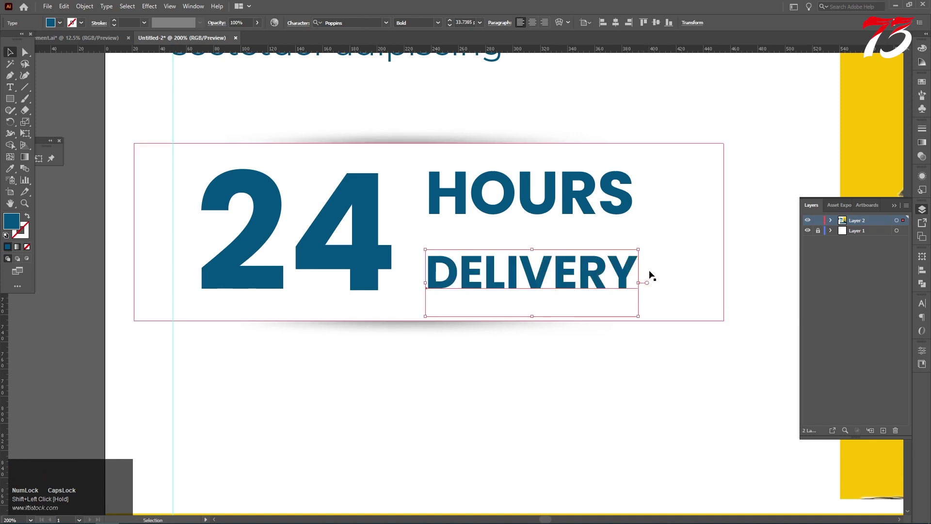
scroll(607, 262, "up", 3)
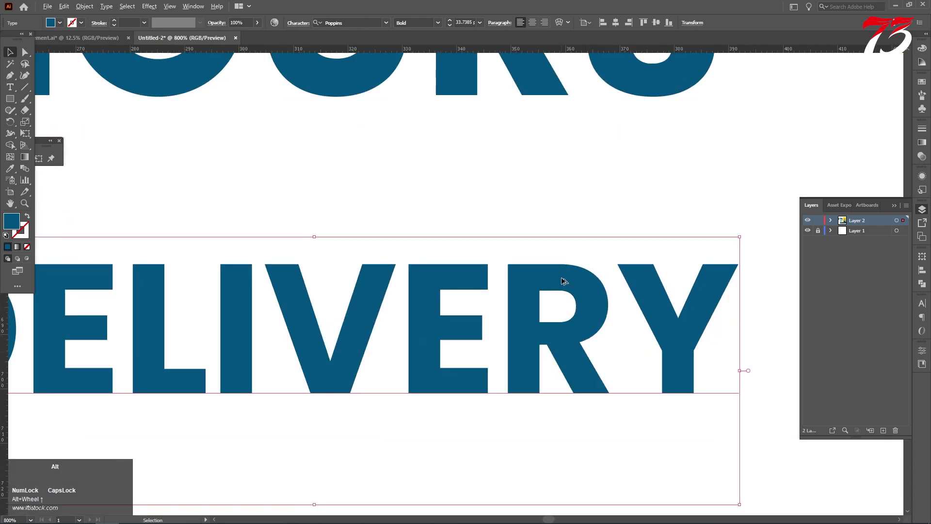
scroll(566, 279, "down", 2)
scroll(570, 279, "down", 2)
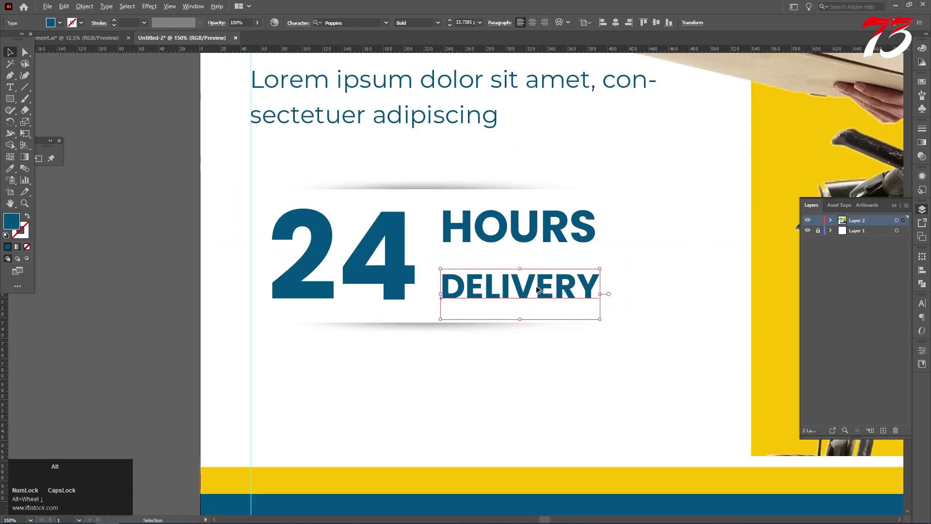
Nudge "DELIVERY" up to close the gap beneath "HOURS".
scroll(565, 266, "up", 2)
scroll(528, 301, "up", 1)
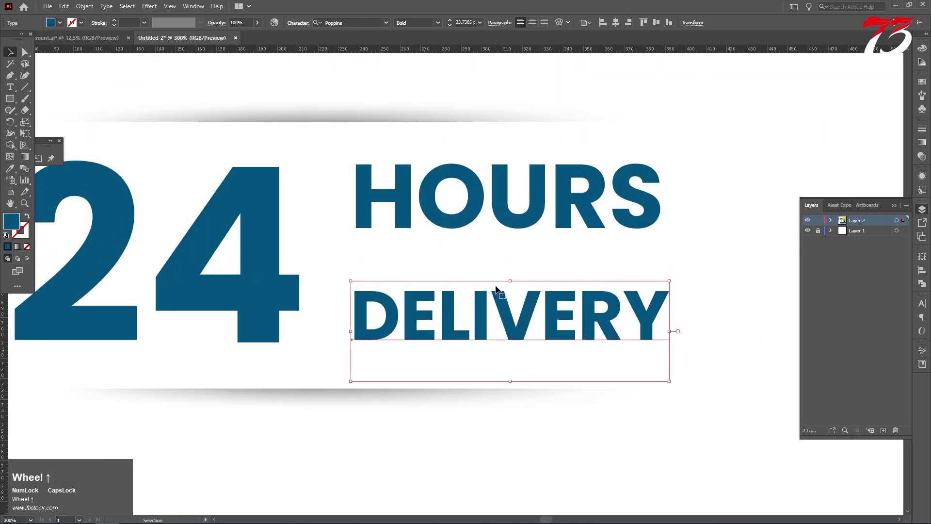
scroll(496, 290, "up", 1)
key("Up")
key("Up")
key("Up")
key("Up")
key("Up")
key("Up")
key("Up")
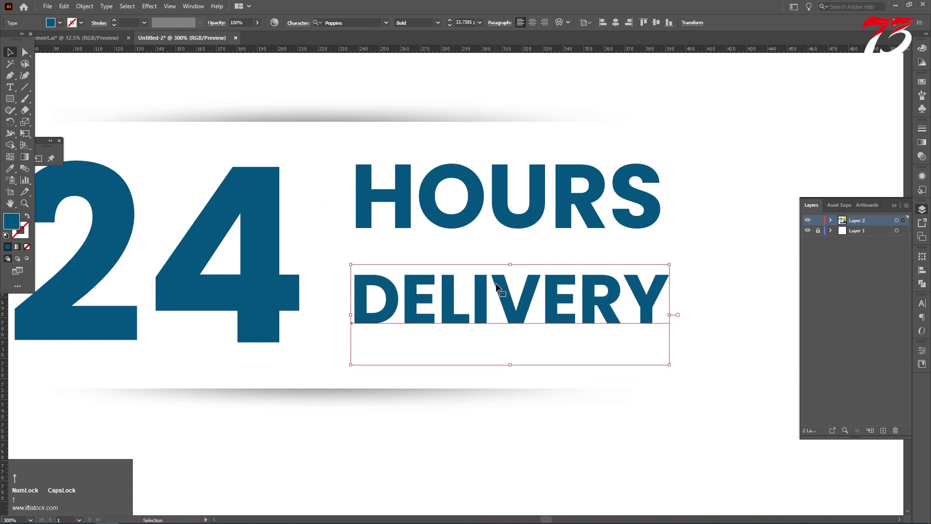
key("Up")
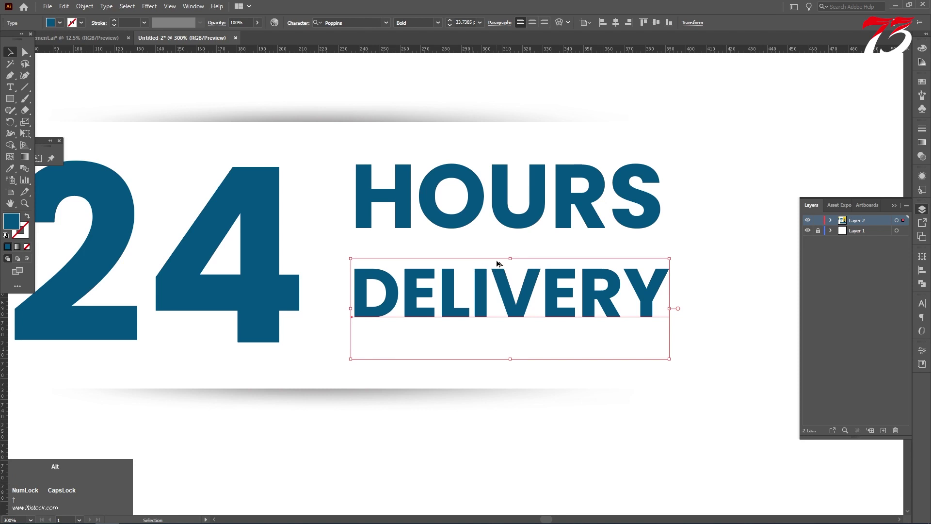
Nudge "HOURS" and "DELIVERY" down together to centre them vertically beside the large "24".
scroll(498, 263, "down", 4)
scroll(477, 279, "up", 3)
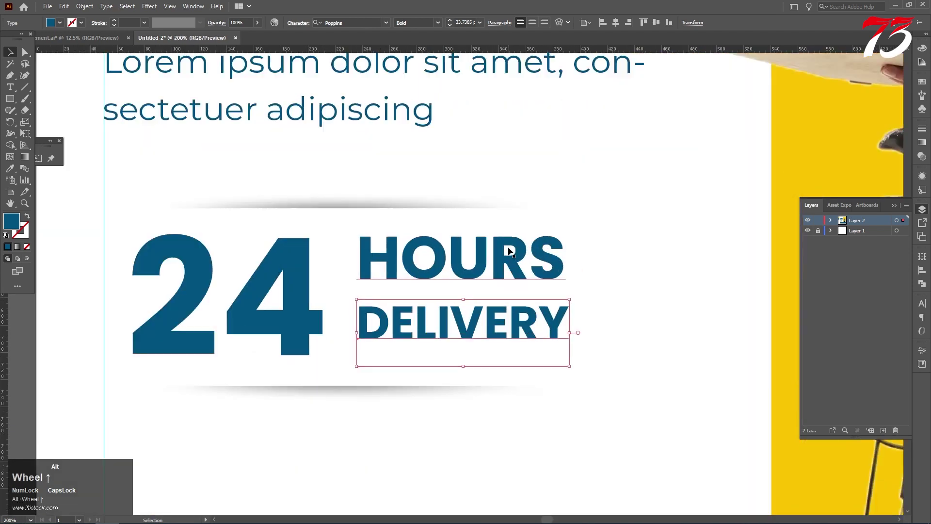
scroll(447, 273, "down", 2)
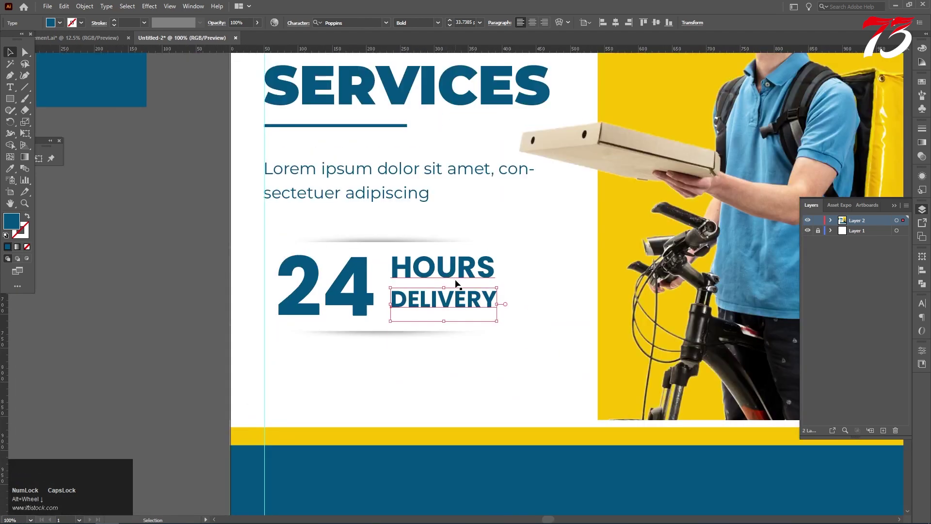
key("F7")
key("F7")
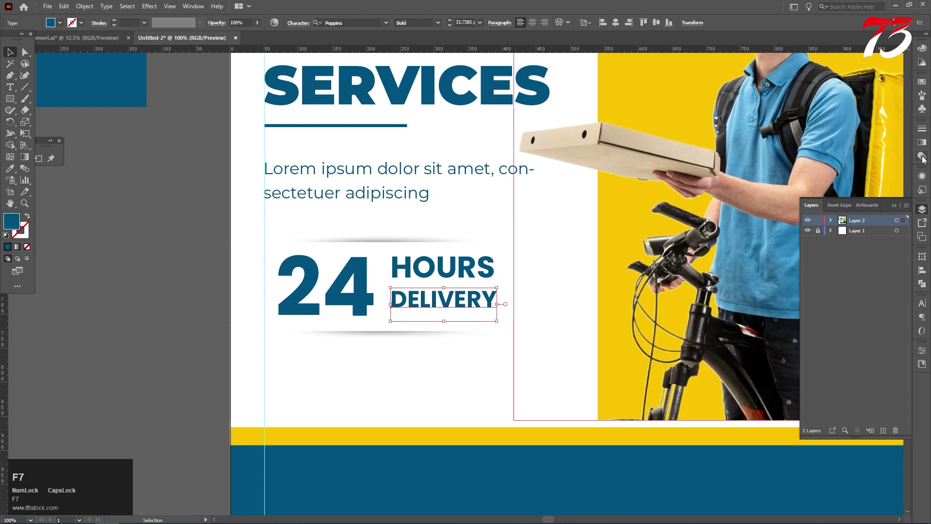
left_click(830, 220)
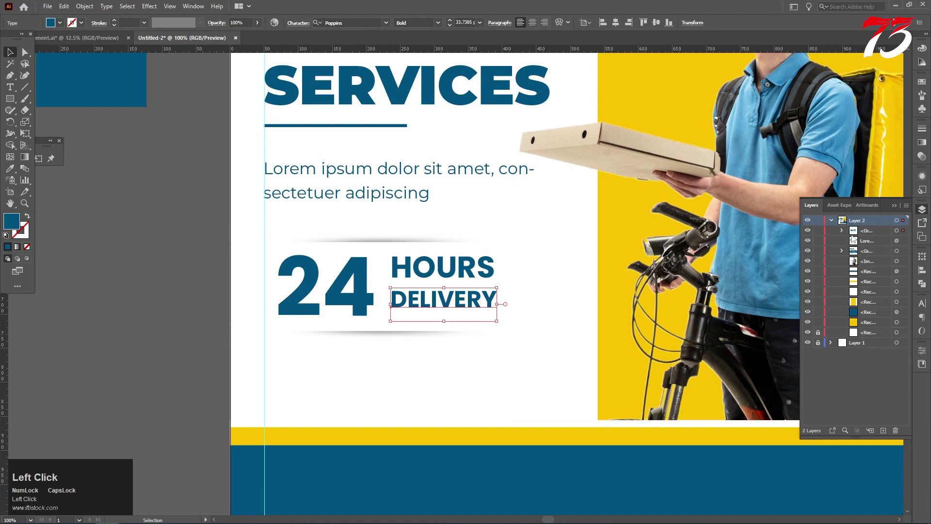
left_click(842, 231)
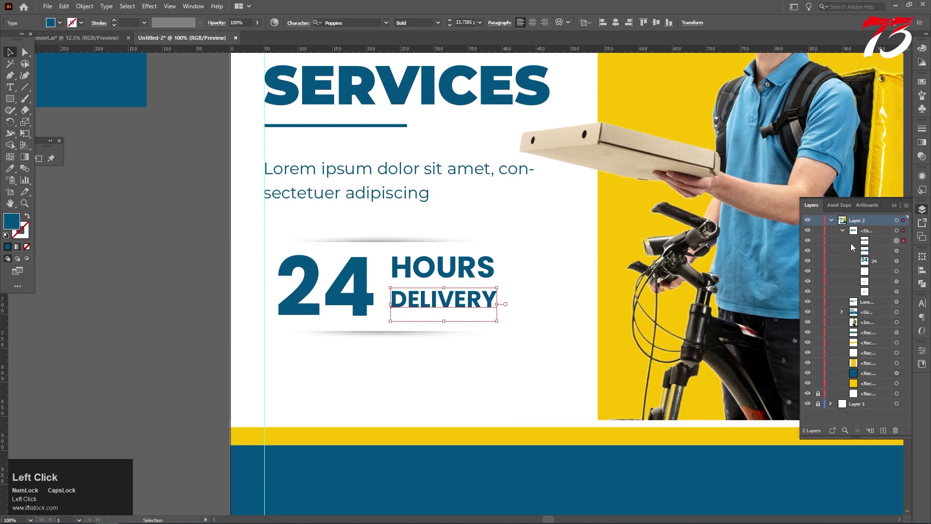
left_click(897, 251, "ctrl")
left_click(897, 261, "ctrl")
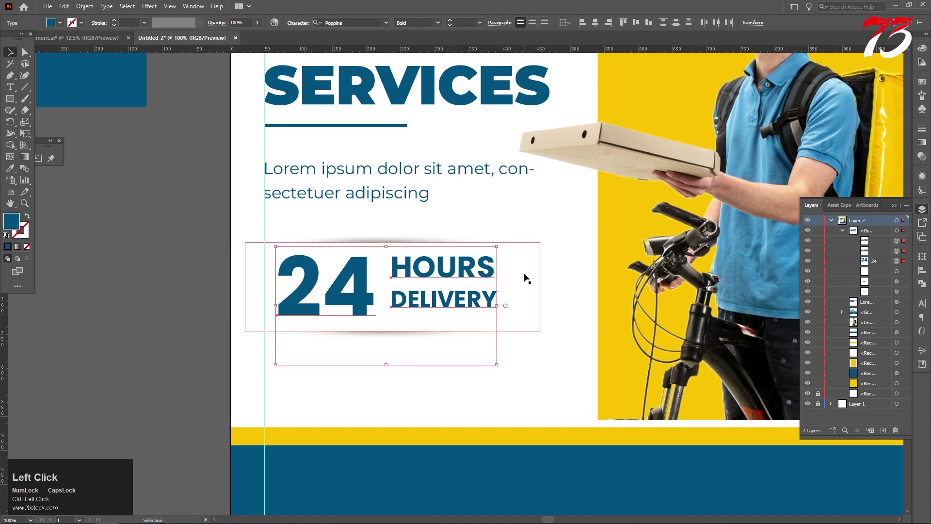
left_click(897, 241)
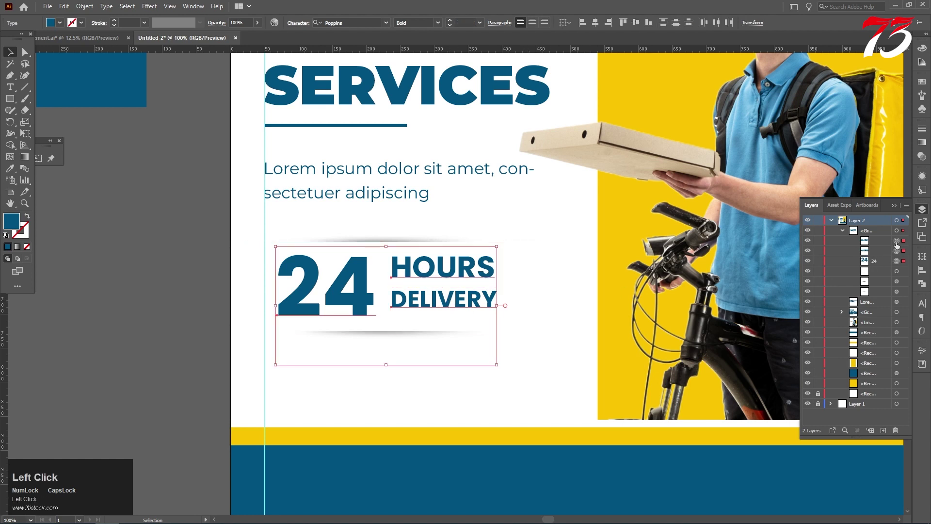
left_click(897, 251, "ctrl")
key("Down")
key("Down")
key("Down")
key("Down")
key("Down")
key("Down")
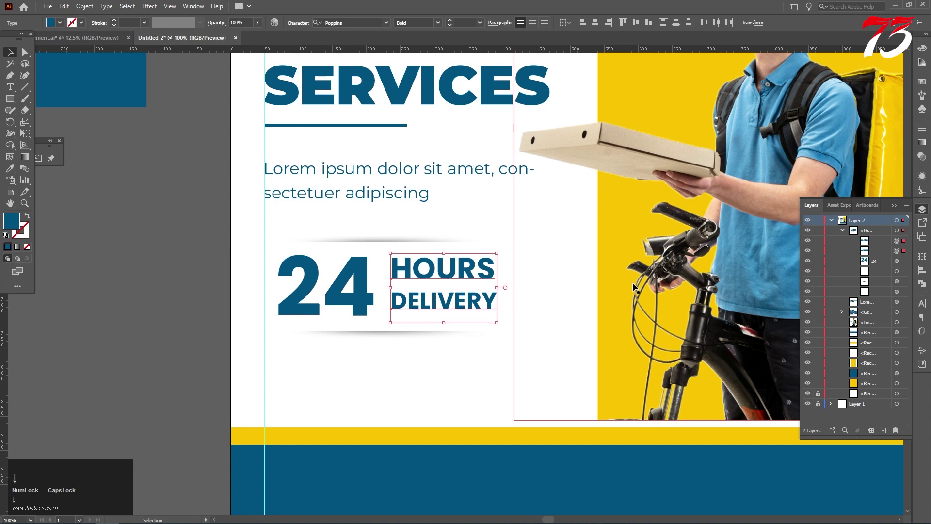
key("Up")
key("Up")
key("Up")
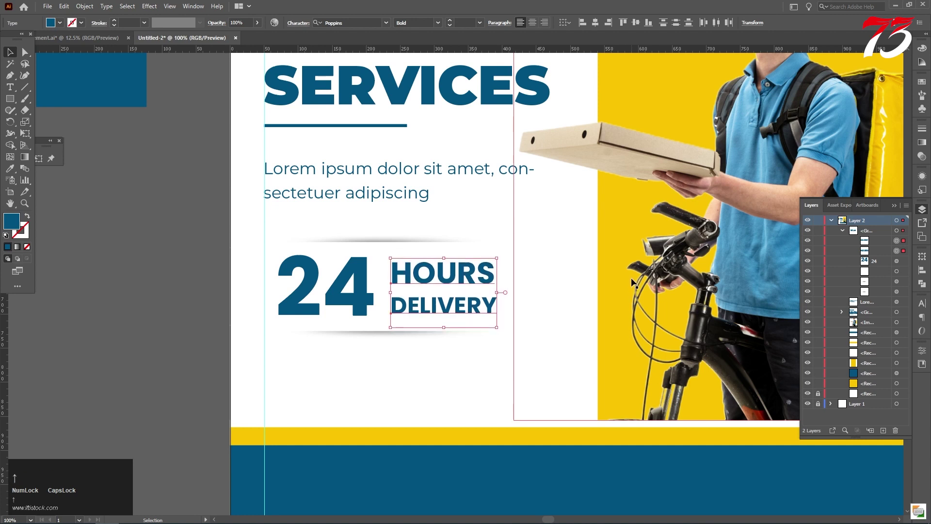
Nudge "HOURS" and "DELIVERY" slightly left to bring them closer to the "24".
key("Left")
key("Left")
key("Left")
key("Left")
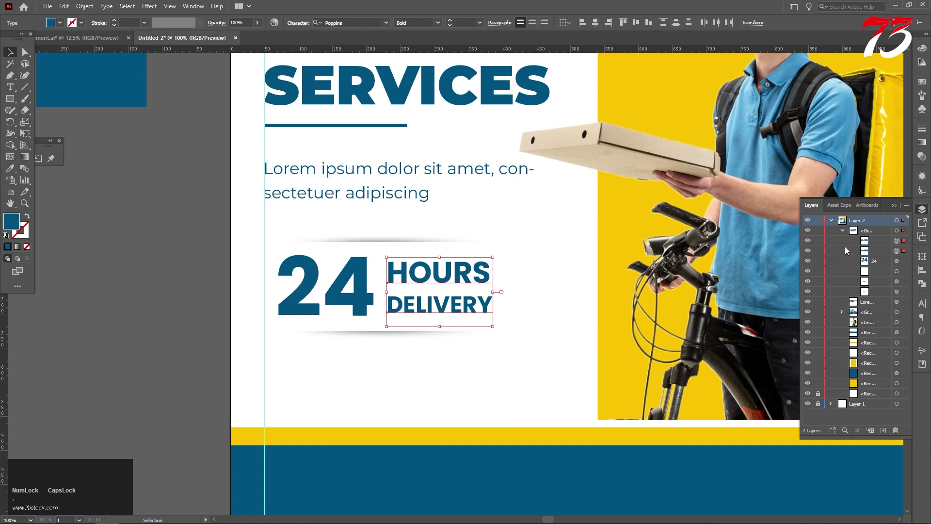
Nudge "24", "HOURS" and "DELIVERY" slightly right together to centre them between the badge's shadow lines.
left_click(843, 231)
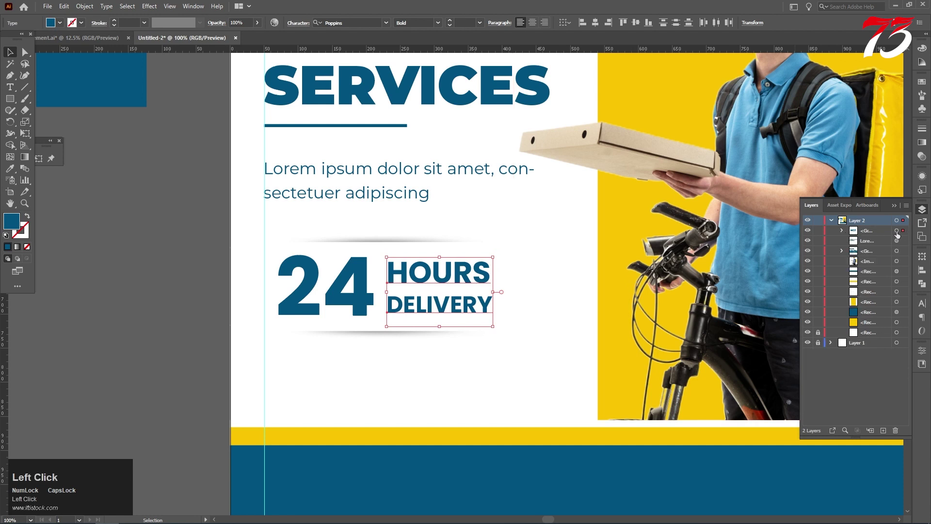
left_click(842, 231)
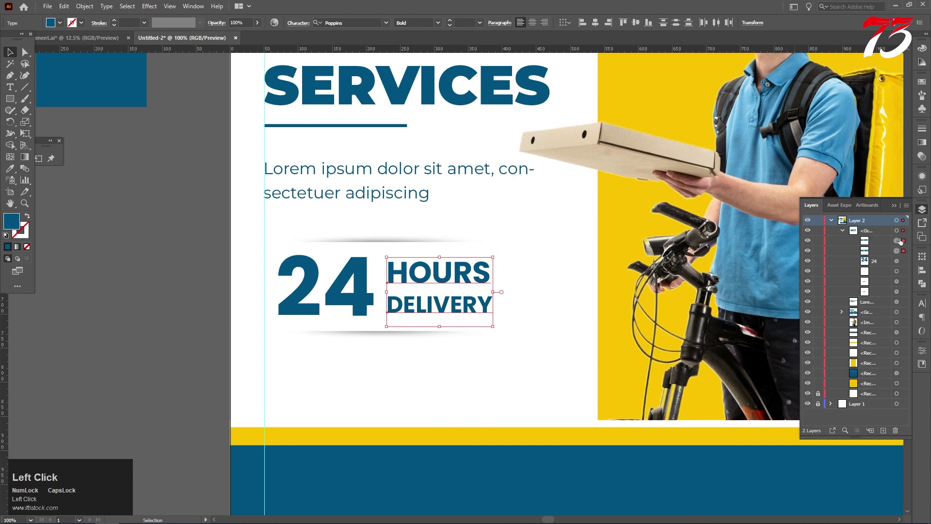
left_click(896, 261, "shift")
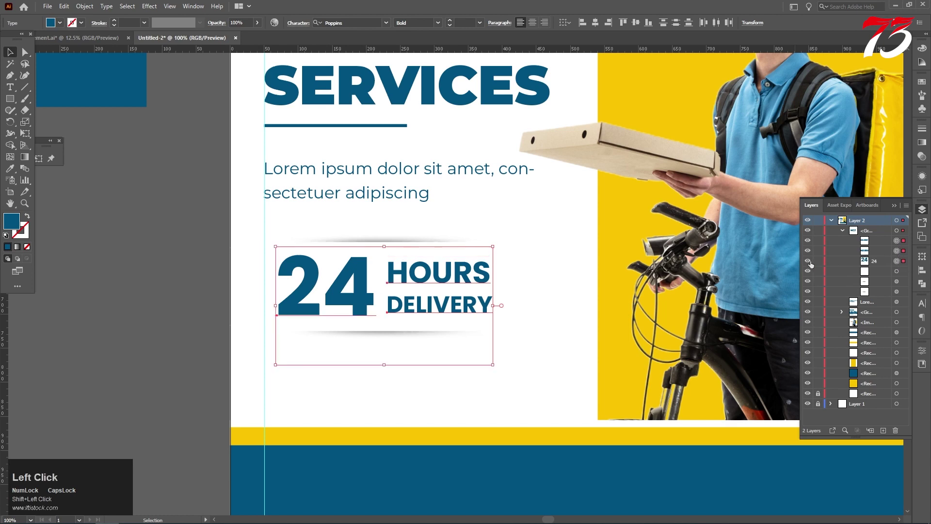
key("Right")
key("Right")
key("Right")
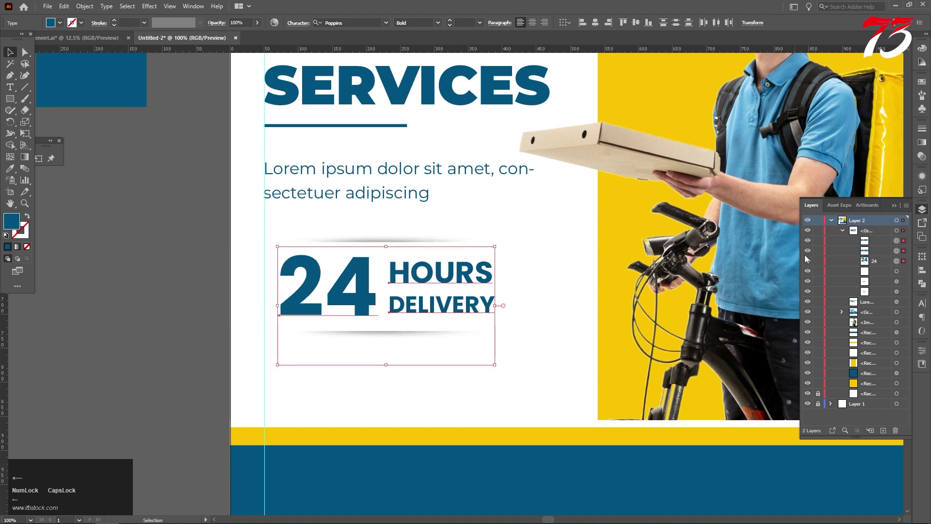
scroll(387, 247, "down", 3)
scroll(173, 197, "down", 1)
left_click(173, 197)
Add a two-line text below the 24 hours badge reading "Onlyh One Touch" and "Shipping Everywhere".
scroll(172, 197, "up", 1)
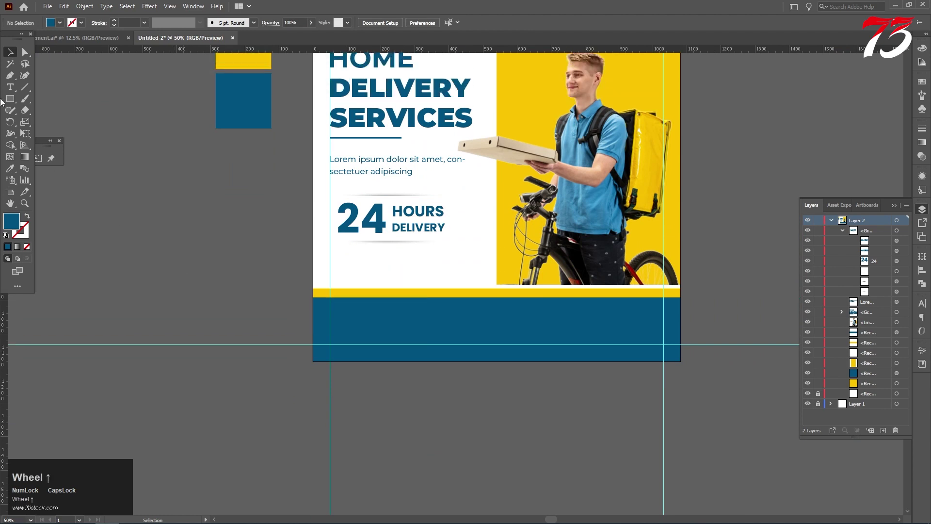
left_click(9, 87)
scroll(333, 266, "up", 4)
left_click(362, 266)
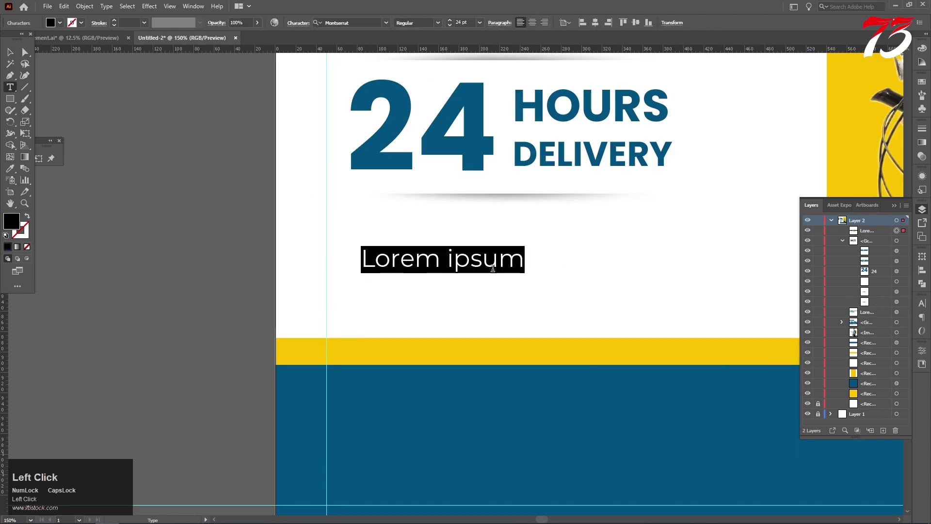
left_click_drag(41, 234, 1, 224)
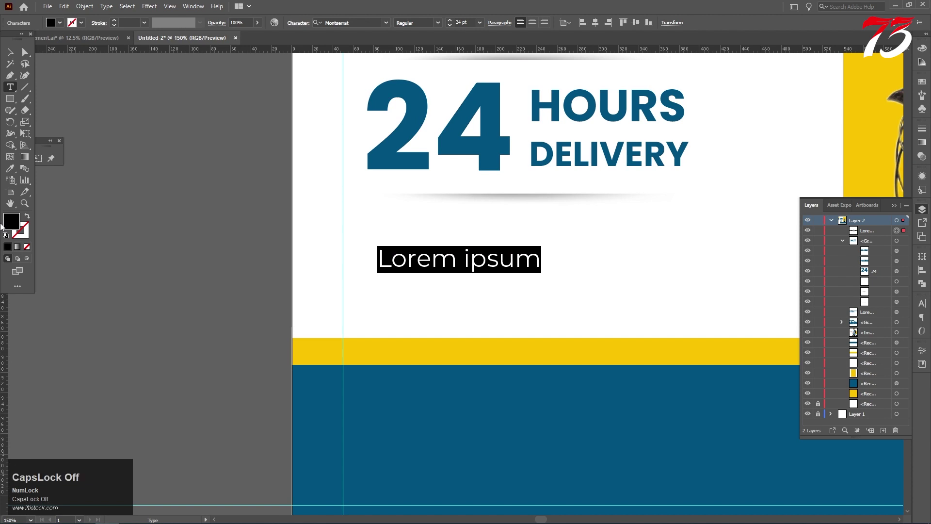
type("Onlyh One Touch")
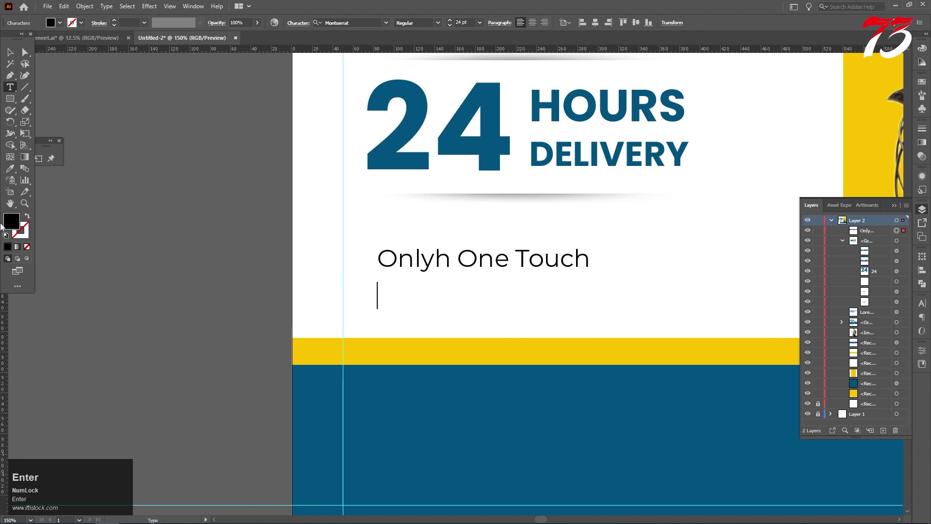
type("ipping")
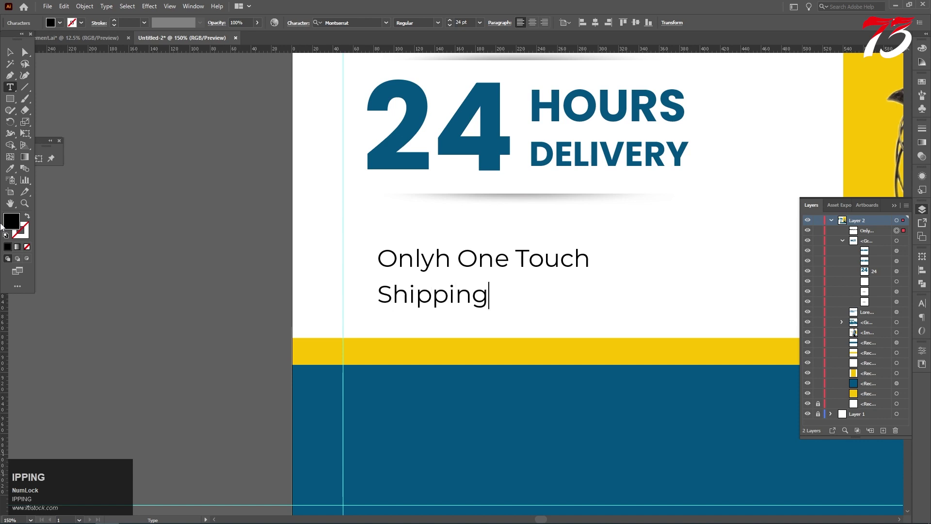
type(" W")
key("BackSpace")
type("Eve")
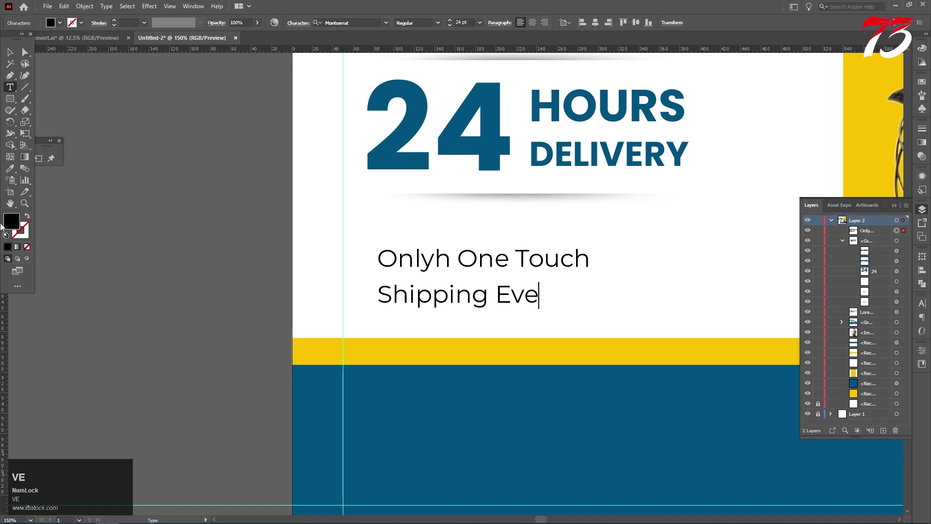
type("rywhere")
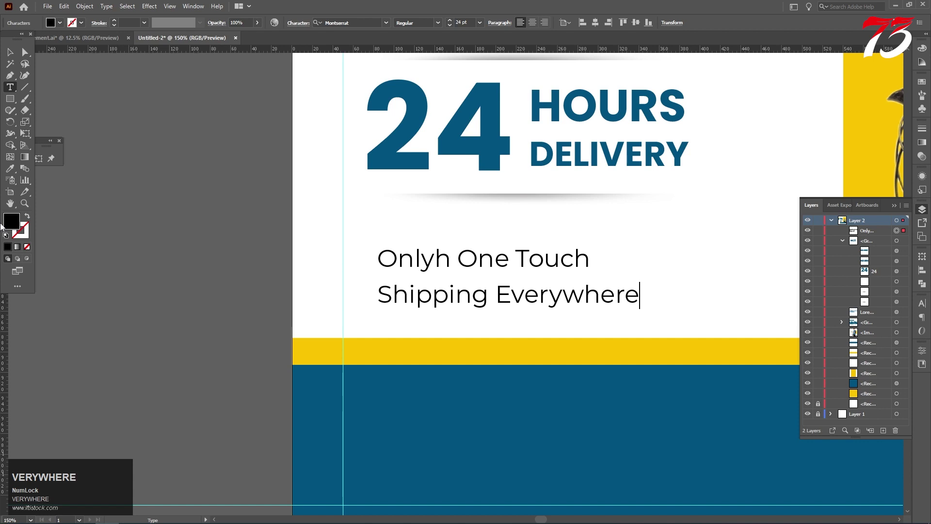
Enclose the two-line shipping tagline in opening and closing double quotation marks.
key("shift")
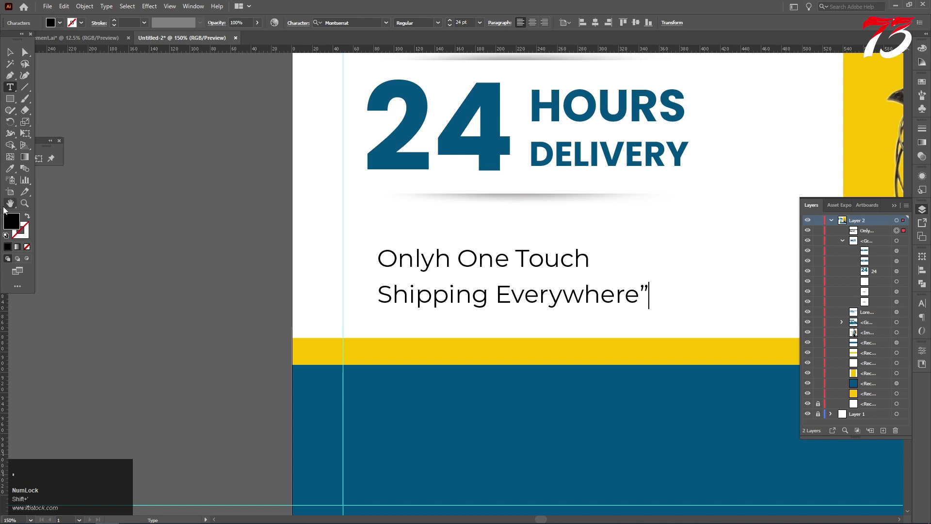
left_click(381, 252)
type("\"")
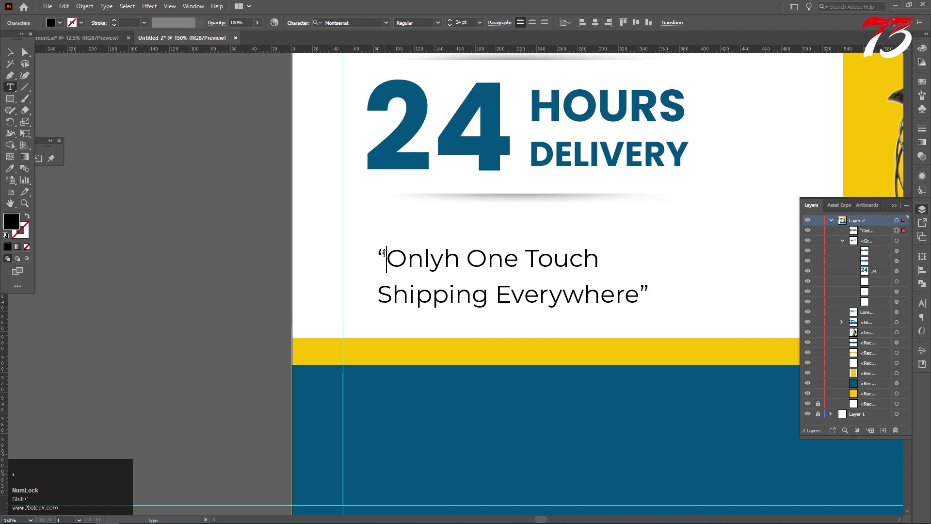
left_click(14, 51)
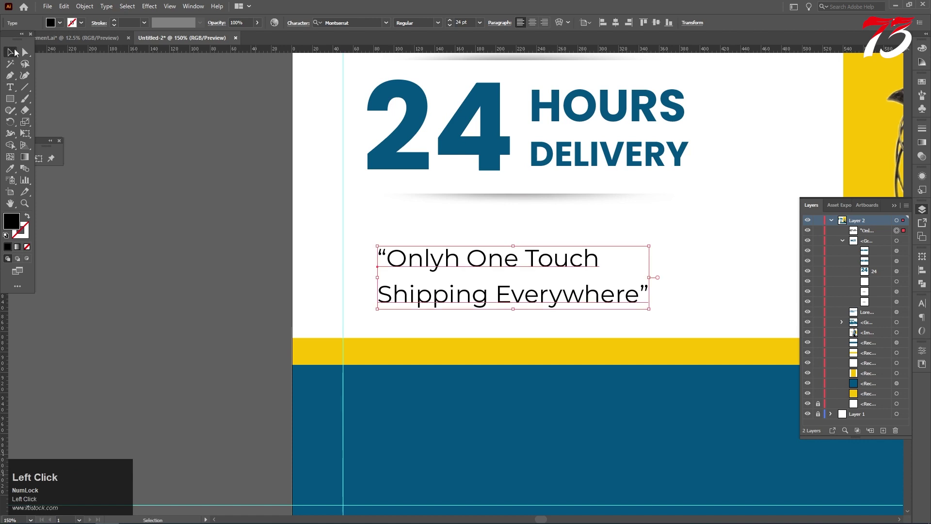
Set the tagline to SemiBold Italic and sample its colour from the blue footer band.
left_click(438, 22)
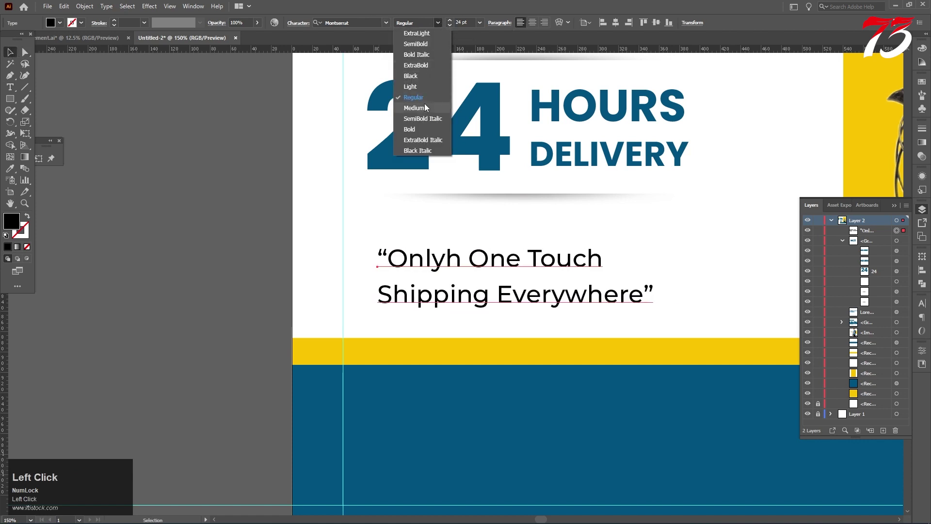
left_click(421, 118)
key("i")
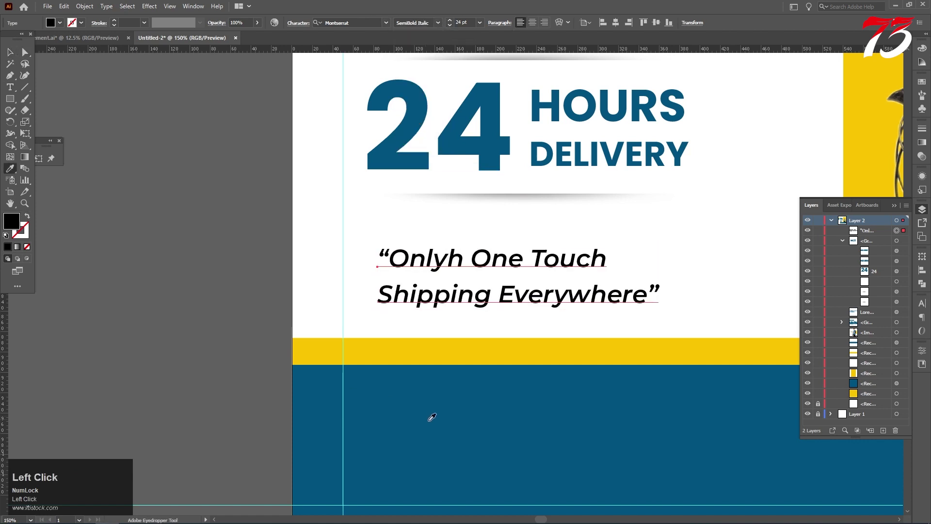
left_click(432, 417)
Align the tagline's left edge with the left margin guide and scale it up proportionally to about 35 pt.
left_click(10, 52)
left_click(455, 261)
left_click_drag(455, 261, 421, 257)
scroll(421, 257, "down", 1)
scroll(453, 270, "down", 1)
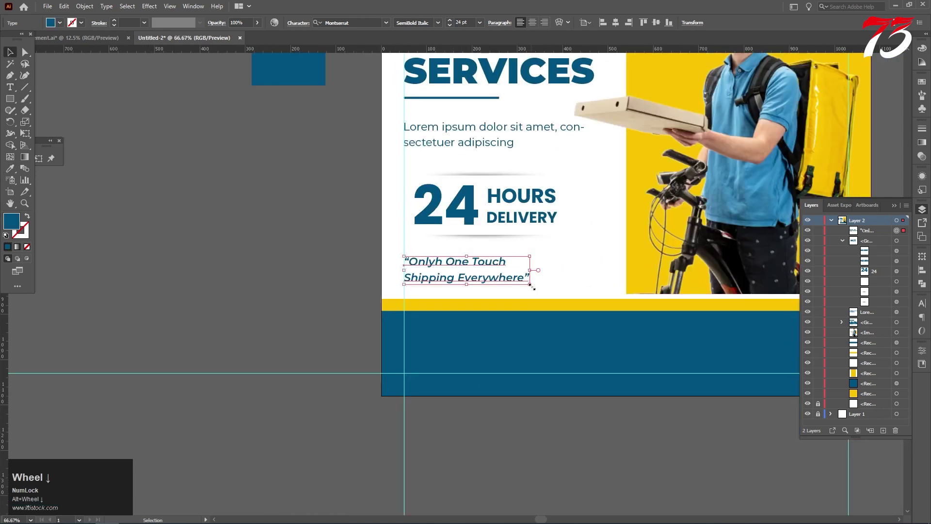
left_click_drag(529, 284, 587, 296)
left_click_drag(488, 267, 487, 260)
Set the tagline's leading to 47 pt.
left_click(303, 22)
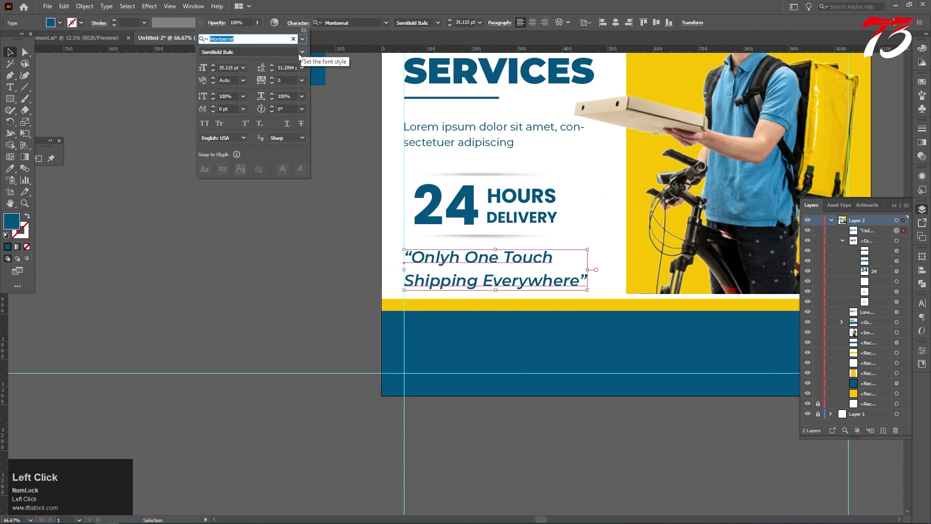
left_click(270, 71)
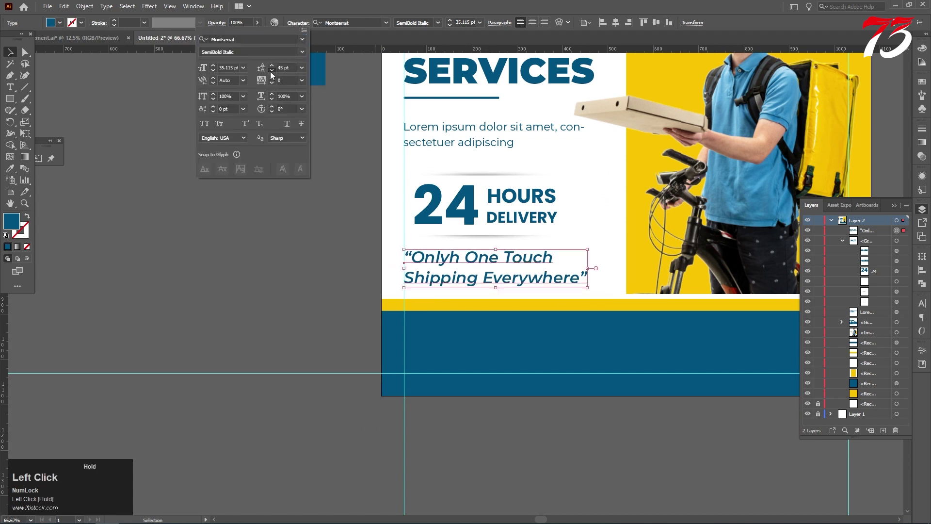
left_click(272, 66)
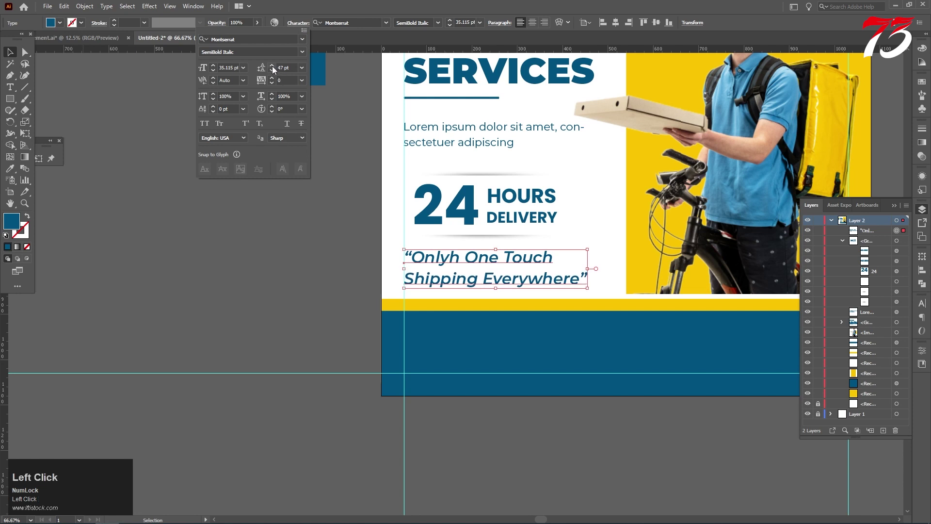
left_click(243, 182)
Switch to the elements document holding the reusable logo and contact graphics.
scroll(426, 242, "down", 2)
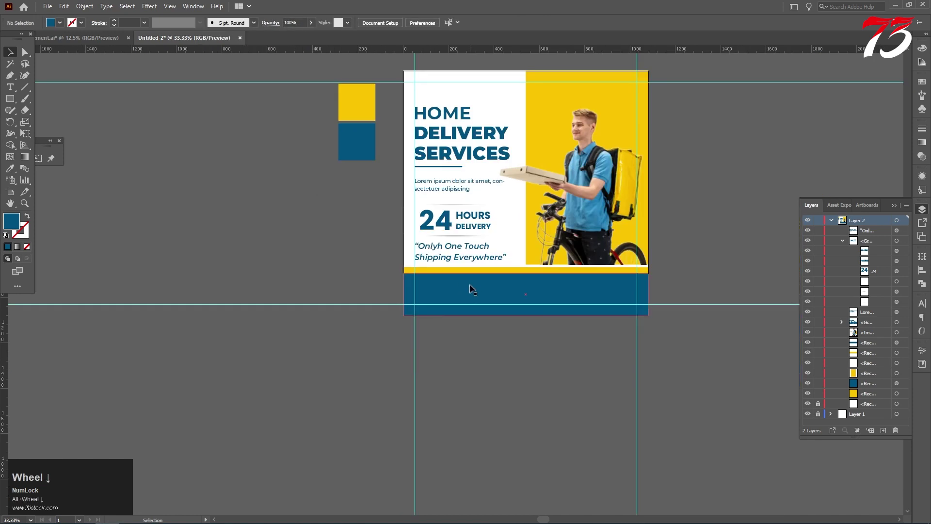
scroll(518, 236, "up", 1)
left_click(95, 39)
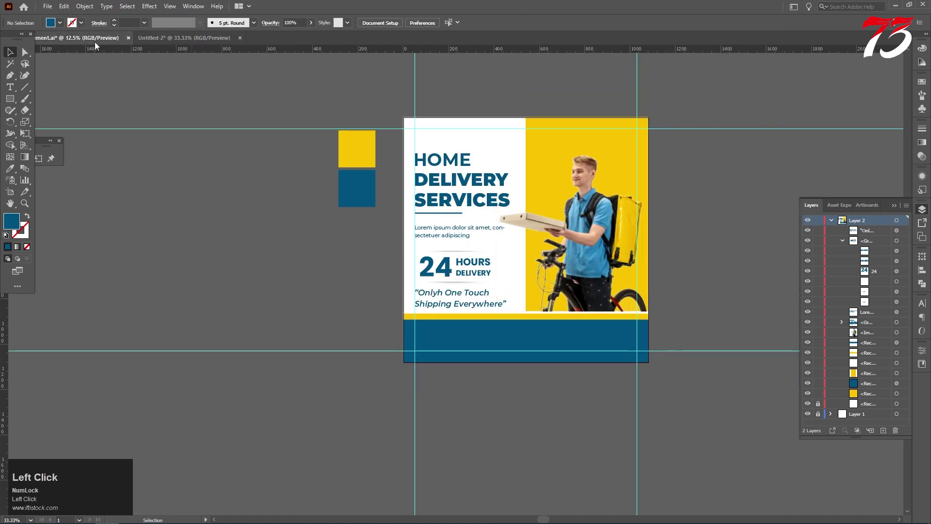
scroll(519, 259, "up", 1)
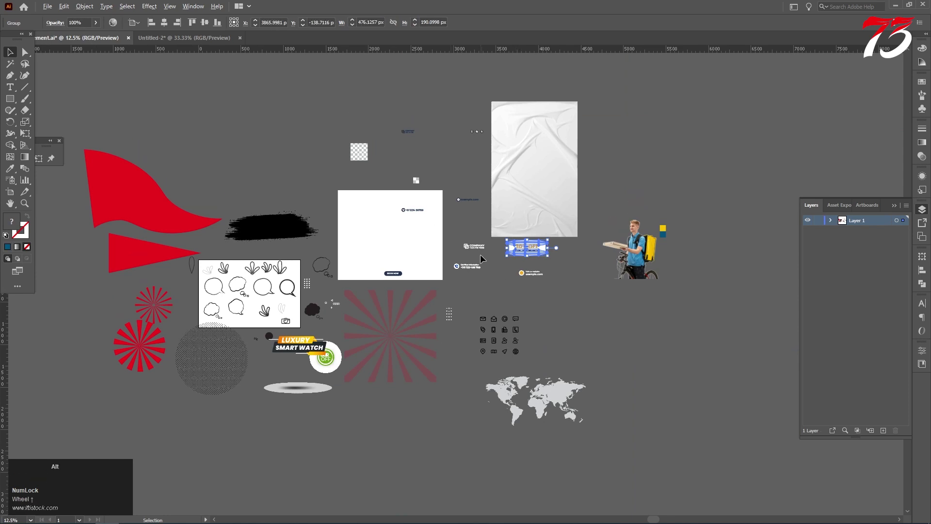
scroll(481, 255, "up", 2)
left_click(530, 298)
scroll(478, 194, "up", 3)
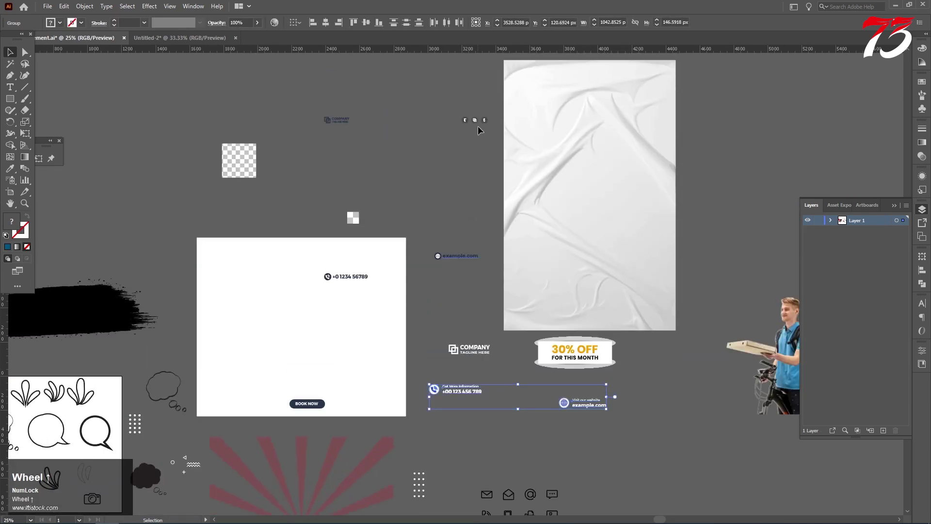
Bring the social icons, company logo, phone and website groups from the elements document into the design, placing them beside the artboard.
left_click(475, 121, "ctrl")
left_click(475, 120)
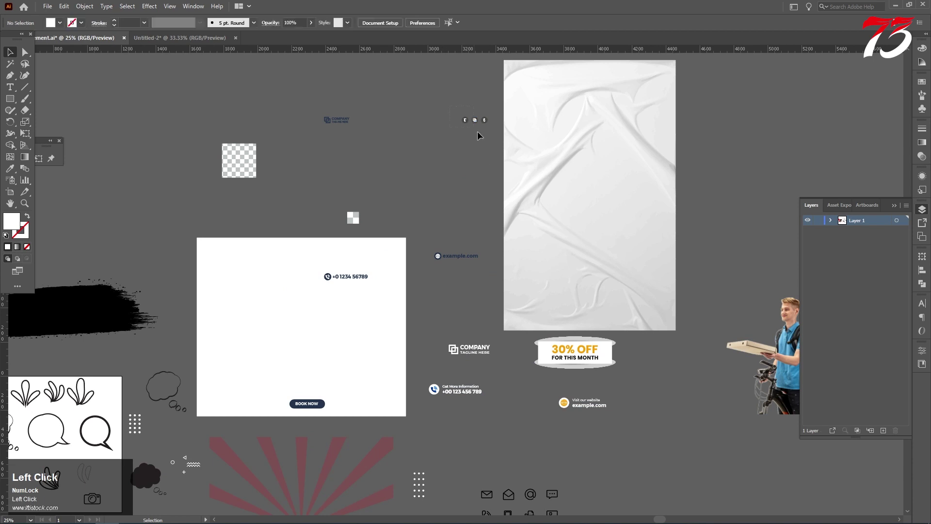
left_click(484, 120, "shift")
left_click_drag(450, 315, 475, 404)
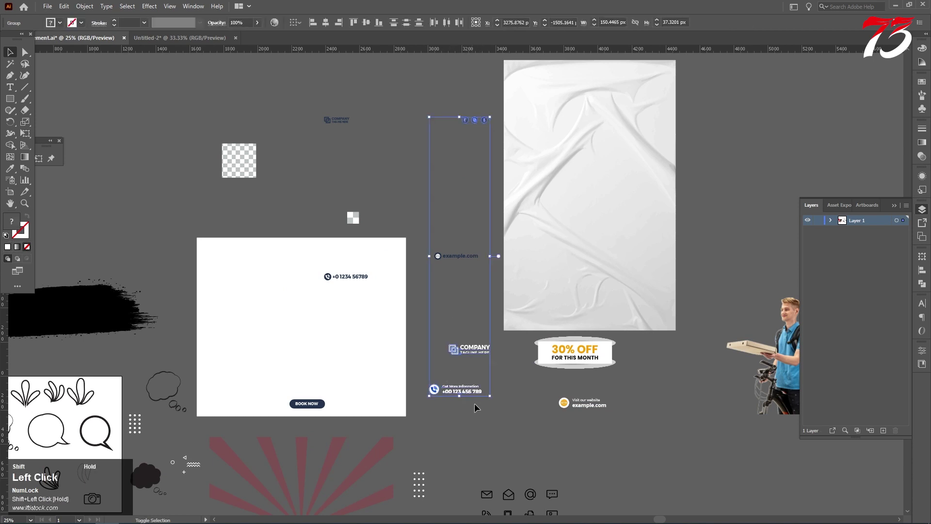
left_click(582, 407, "shift")
left_click_drag(575, 405, 191, 36)
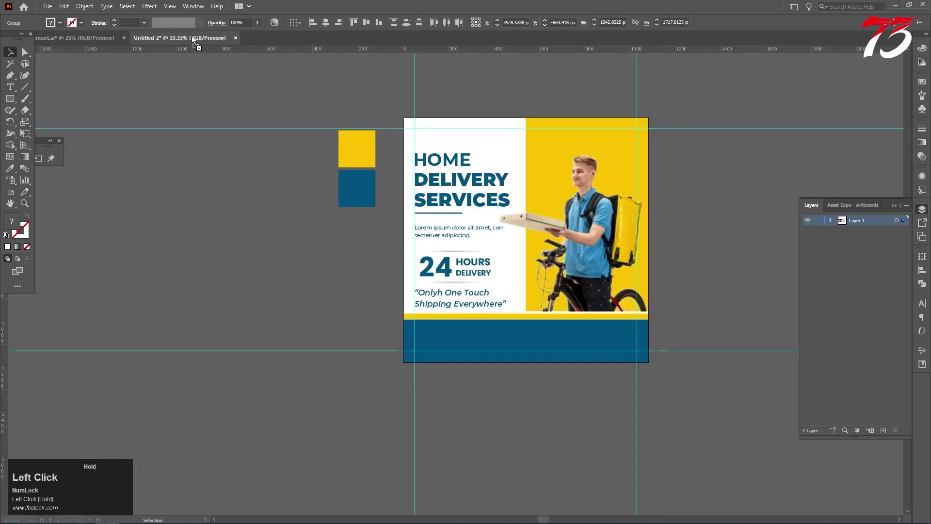
left_click_drag(703, 223, 795, 330)
scroll(653, 225, "down", 1)
scroll(653, 225, "up", 1)
scroll(688, 329, "down", 2)
left_click(673, 327)
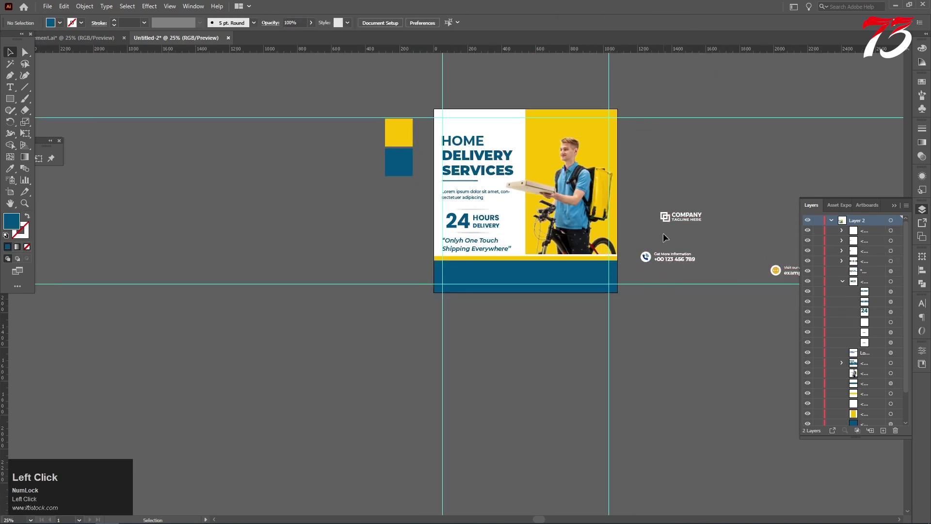
Move the phone contact group into the blue footer band, aligned to the left and bottom margin guides.
left_click(680, 262)
left_click_drag(676, 257, 336, 124)
scroll(486, 327, "up", 4, "alt")
scroll(427, 234, "up", 2, "alt")
scroll(387, 257, "up", 3)
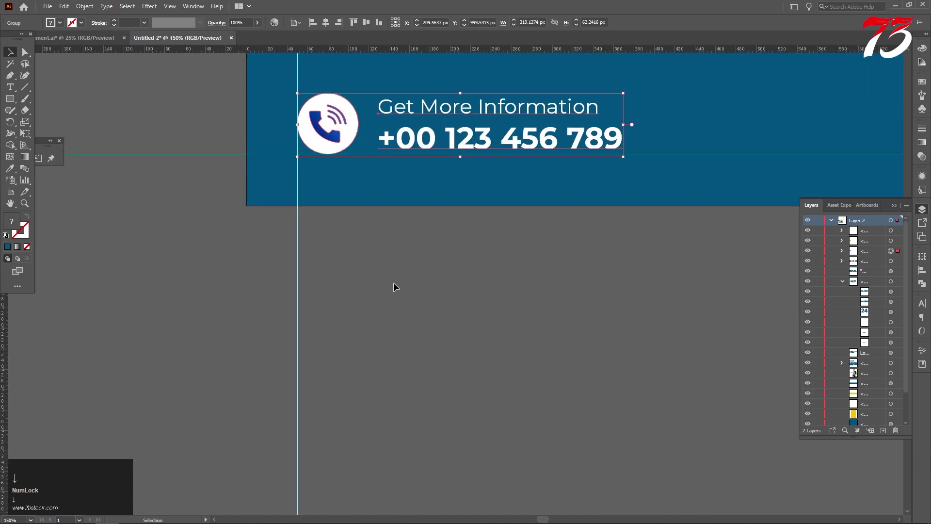
left_click(393, 282)
Recolour the phone icon's gradient shapes with the solid blue sampled from the footer band.
left_click(10, 52)
scroll(340, 186, "up", 3, "alt")
left_click(334, 193)
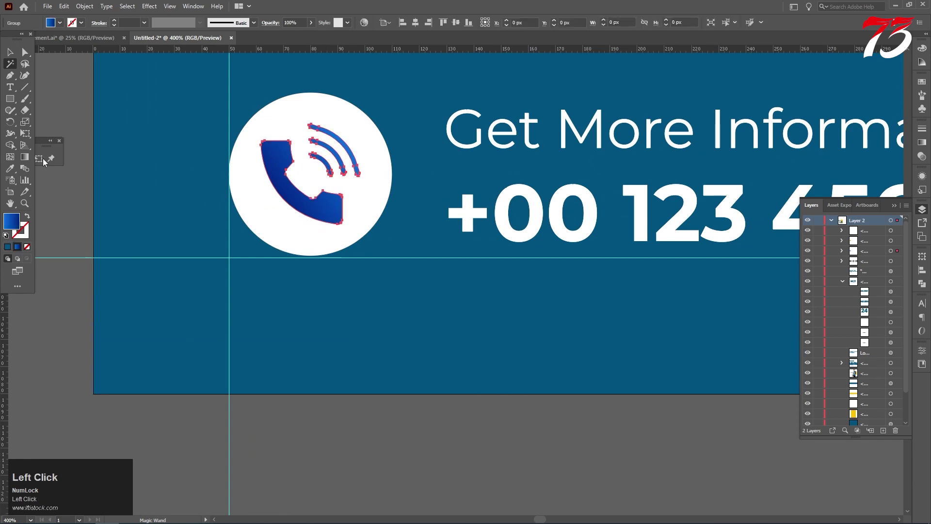
left_click(11, 168)
left_click(160, 152)
key("v")
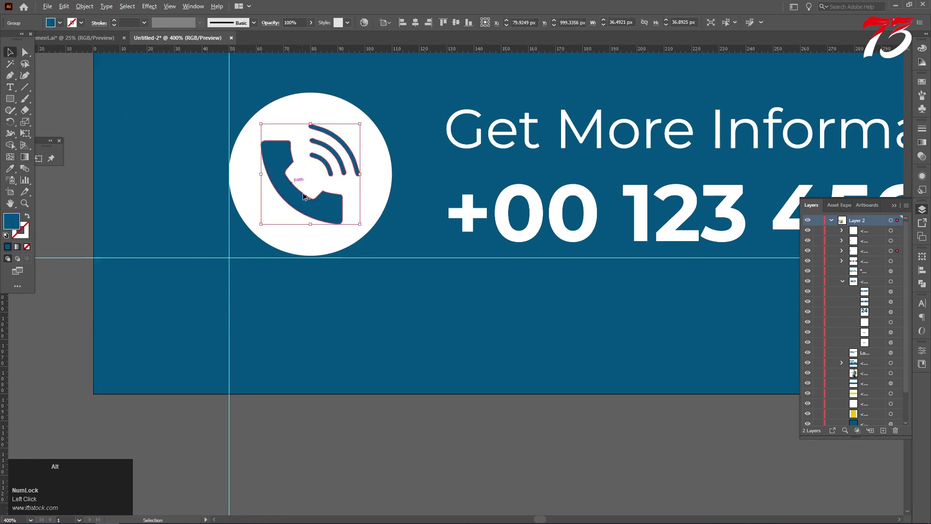
scroll(365, 258, "down", 6, "alt")
left_click(429, 236)
Place the website contact group in the footer band against the right margin guide, with its icon resting on the bottom guide.
scroll(429, 237, "down", 2, "alt")
scroll(429, 237, "up", 1)
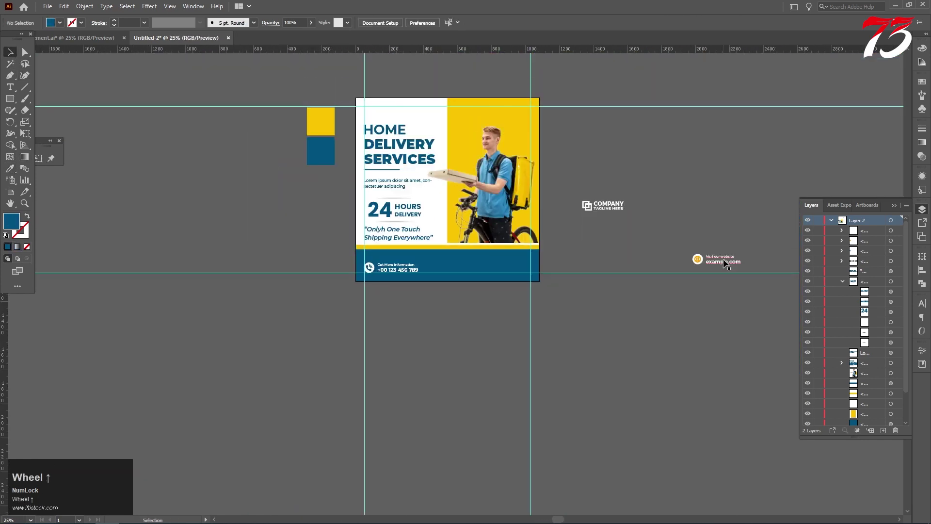
left_click_drag(725, 263, 668, 291)
scroll(490, 262, "up", 5, "alt")
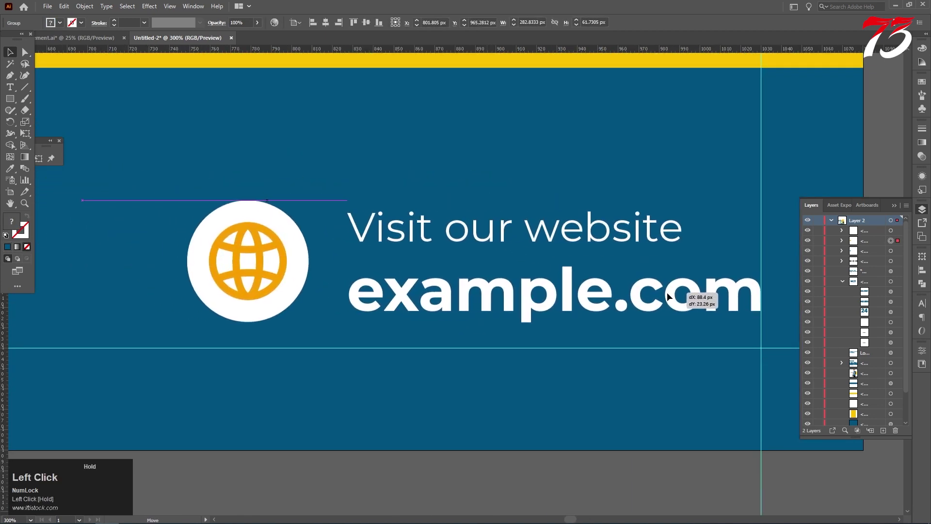
key("Down")
key("Down")
key("Down")
key("Down")
key("Down")
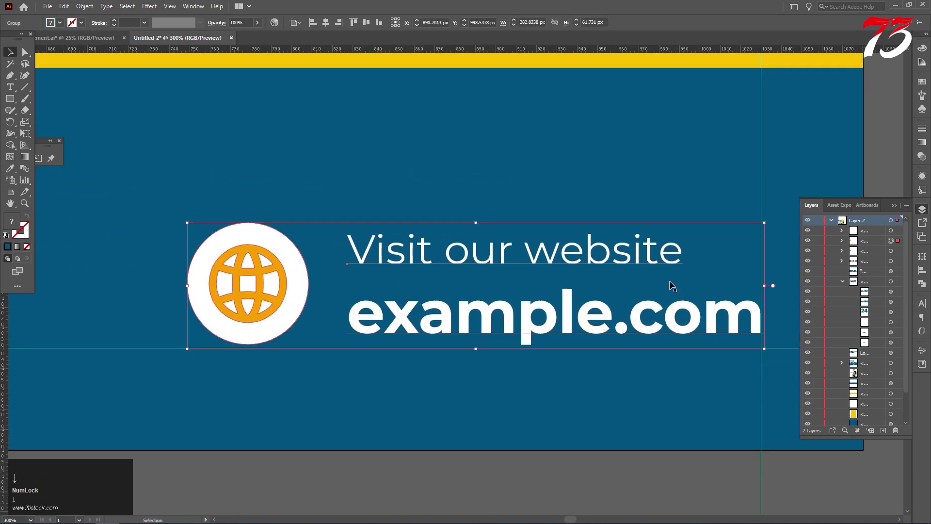
scroll(705, 226, "down", 4)
left_click(671, 260)
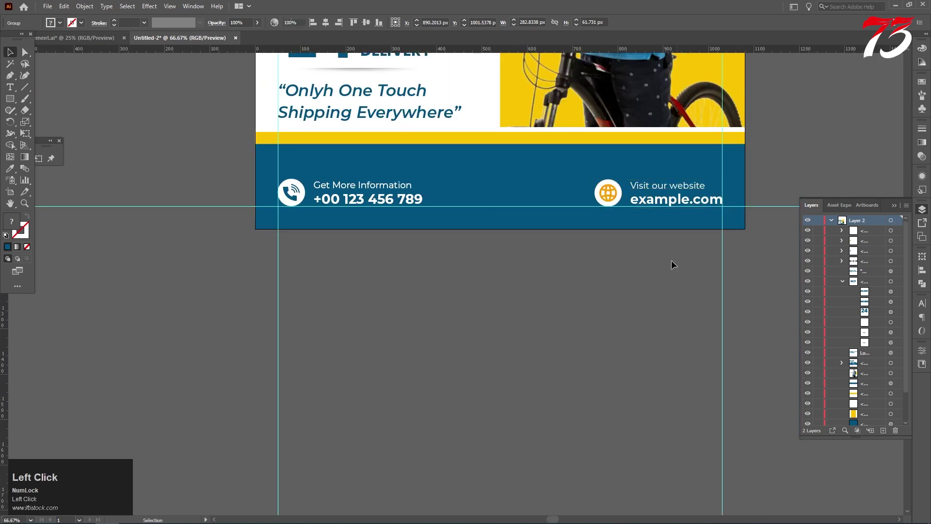
Try to recolour the website globe icon with the footer blue after selecting it by its fill colour with the Magic Wand.
scroll(611, 186, "up", 7)
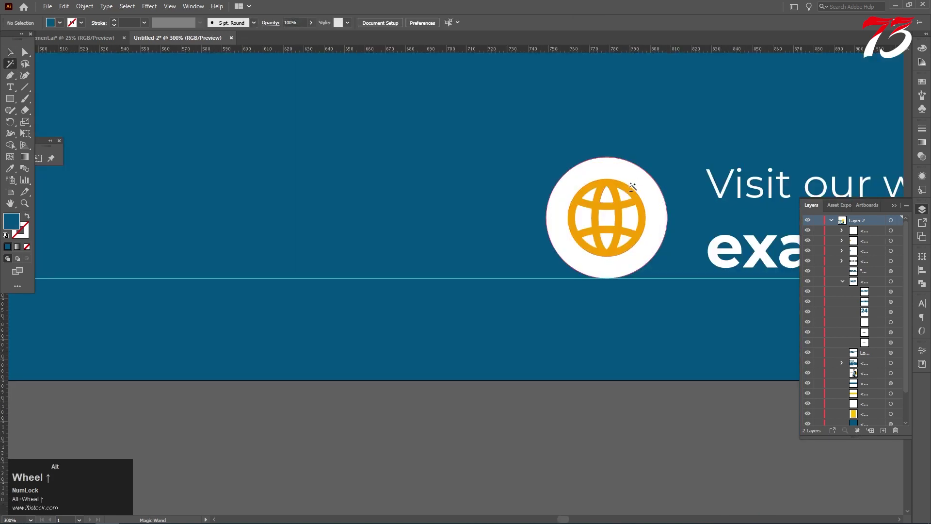
left_click(611, 190)
left_click(11, 170)
scroll(490, 205, "down", 5)
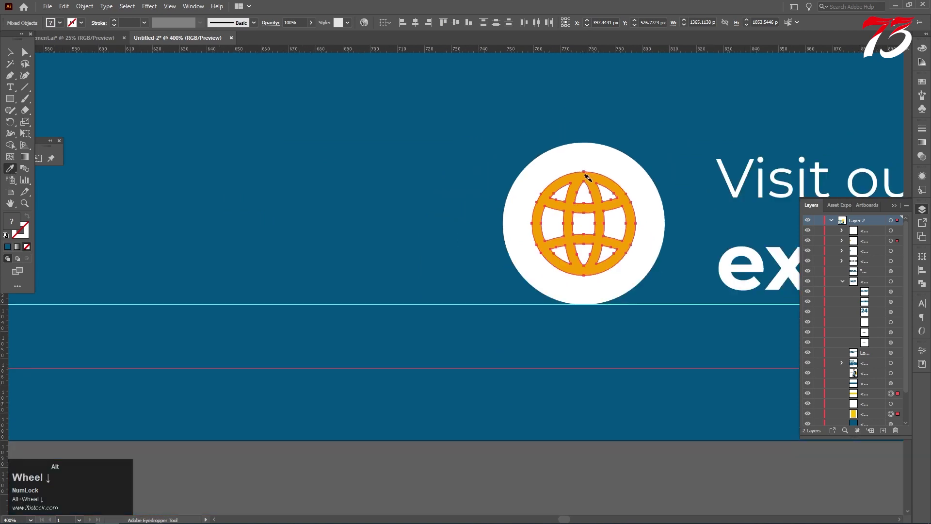
left_click(320, 180)
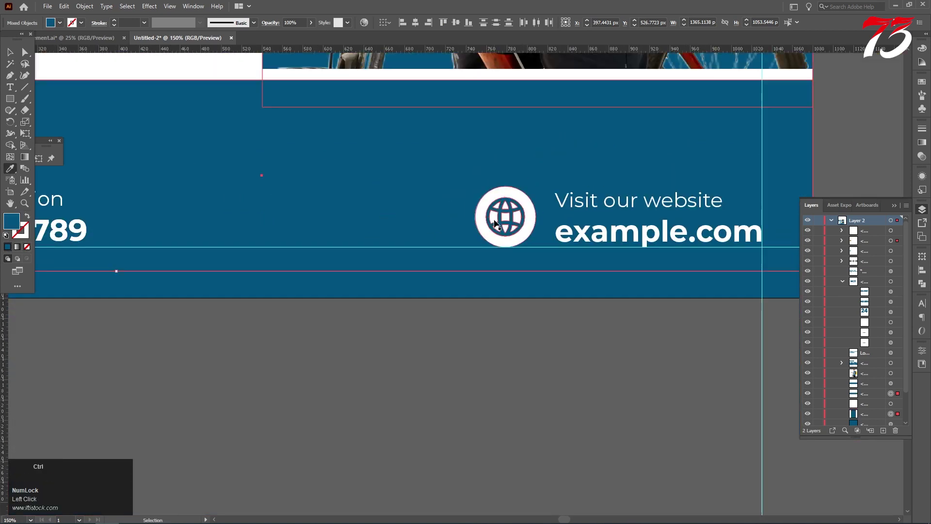
key("ctrl+z")
Try sampling the footer blue again for the same Magic Wand selection, undo it and deselect everything.
scroll(611, 242, "down", 3)
scroll(564, 296, "up", 1)
scroll(476, 315, "down", 1)
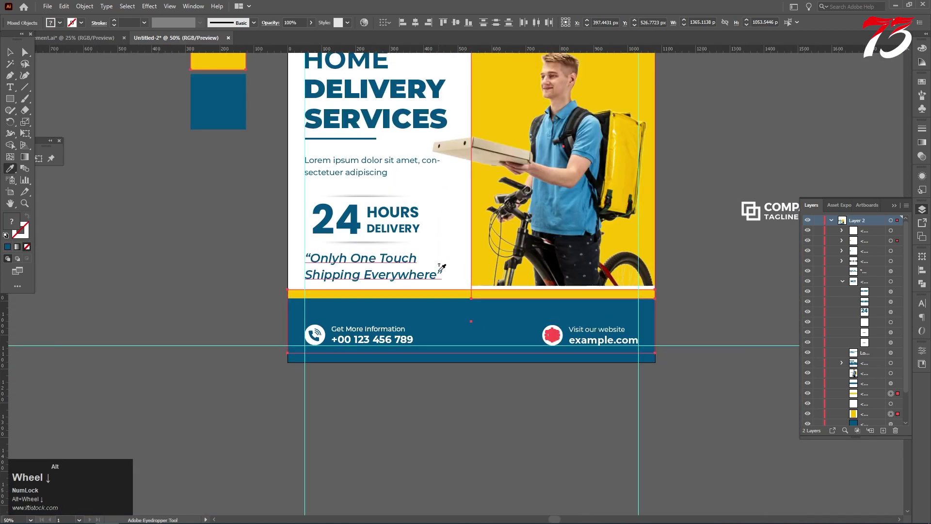
left_click(477, 310)
key("ctrl+z")
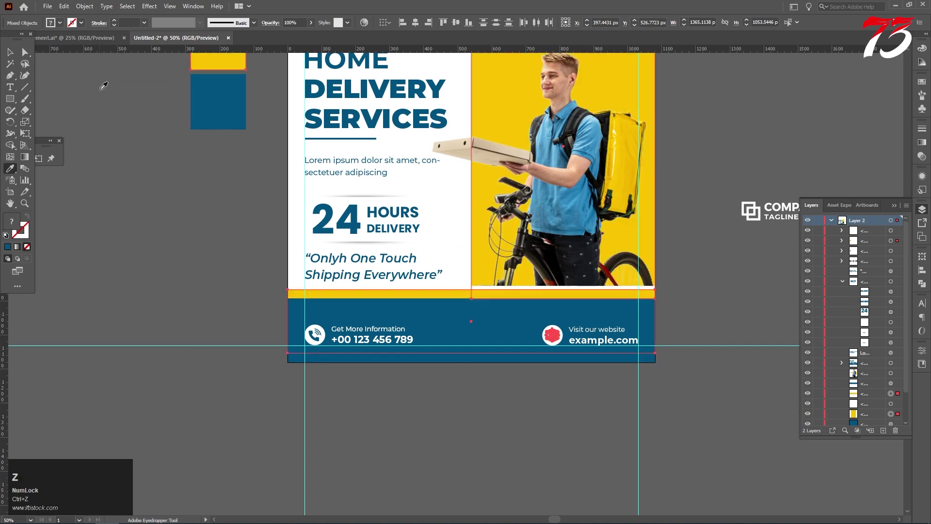
key("v")
key("ctrl+shift+a")
left_click(11, 64)
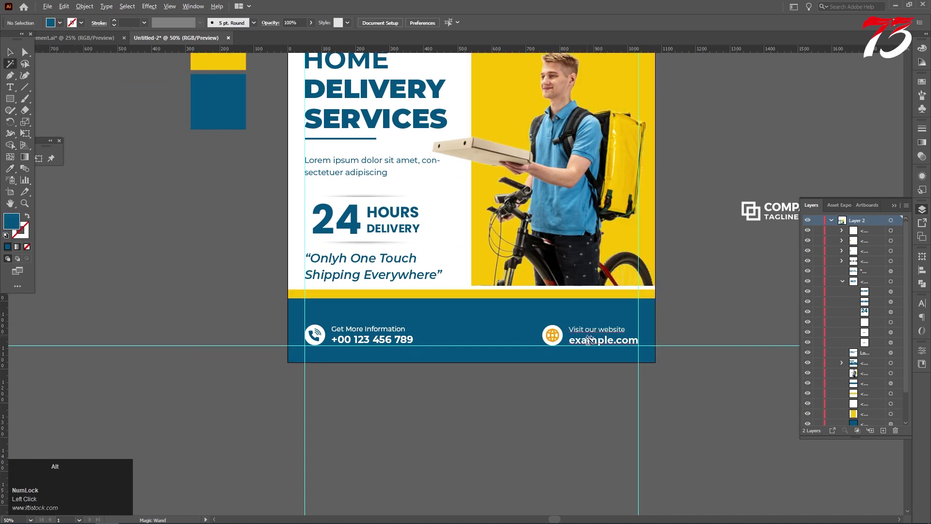
scroll(552, 325, "up", 7)
left_click(545, 297)
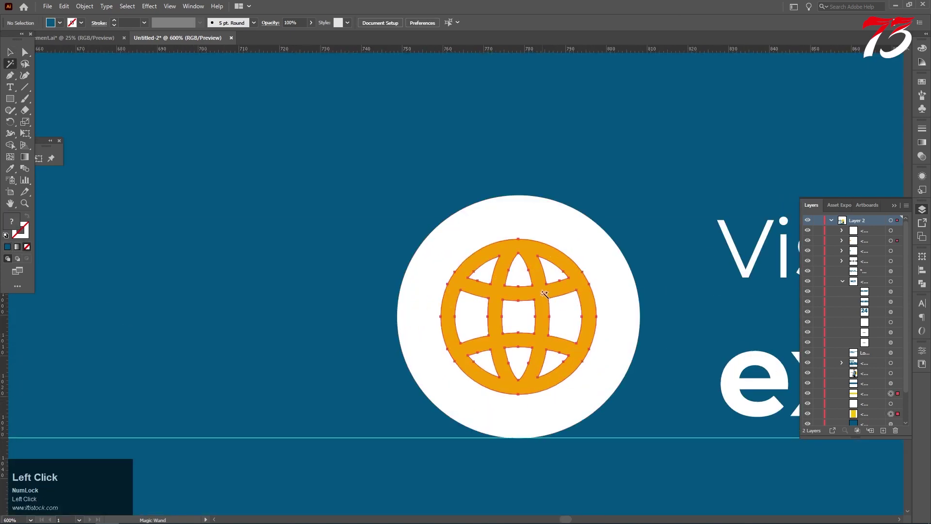
key("ctrl+shift+a")
Select only the website globe's compound path and fill it with the blue sampled from the footer band.
left_click(25, 54)
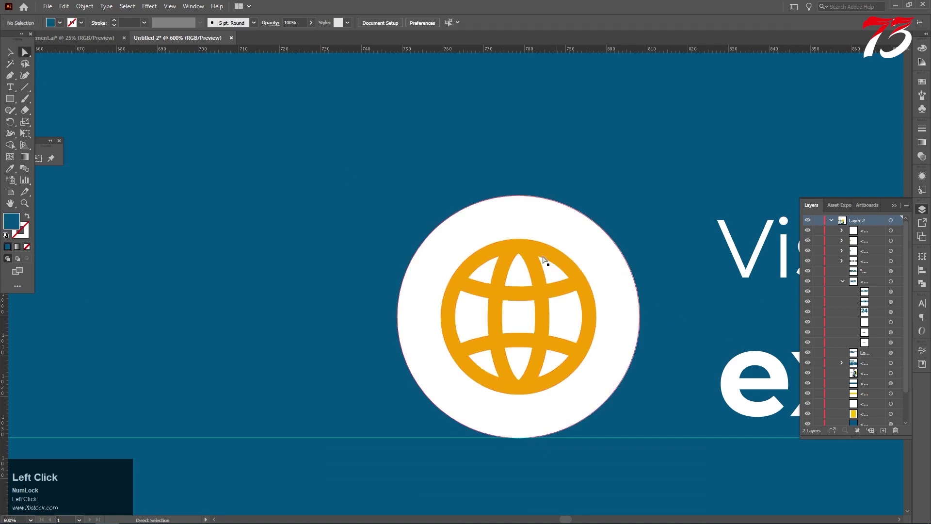
left_click(544, 260)
left_click(10, 168)
left_click(176, 167)
scroll(582, 254, "down", 8)
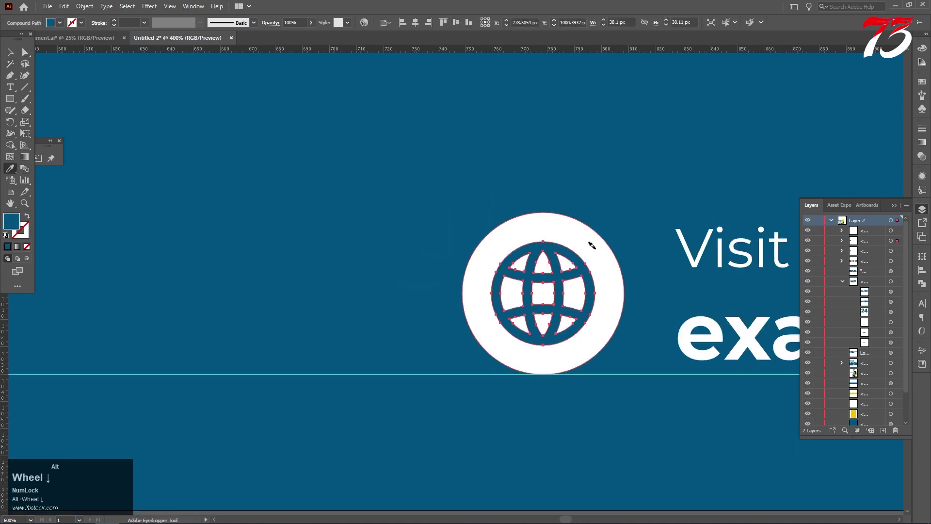
left_click(10, 51)
scroll(499, 218, "down", 3)
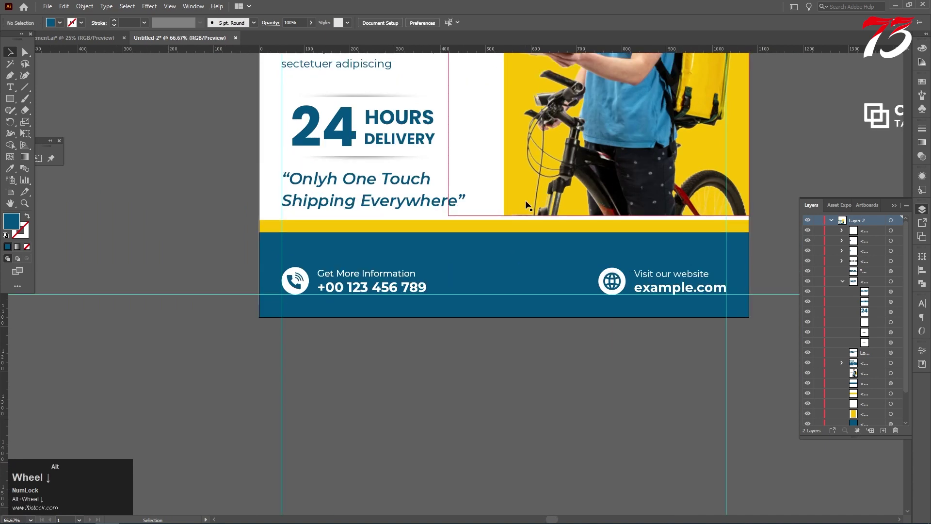
Move the white company logo with its tagline to just below the middle of the artboard's footer.
scroll(670, 210, "up", 2)
left_click(725, 262)
scroll(718, 251, "up", 2)
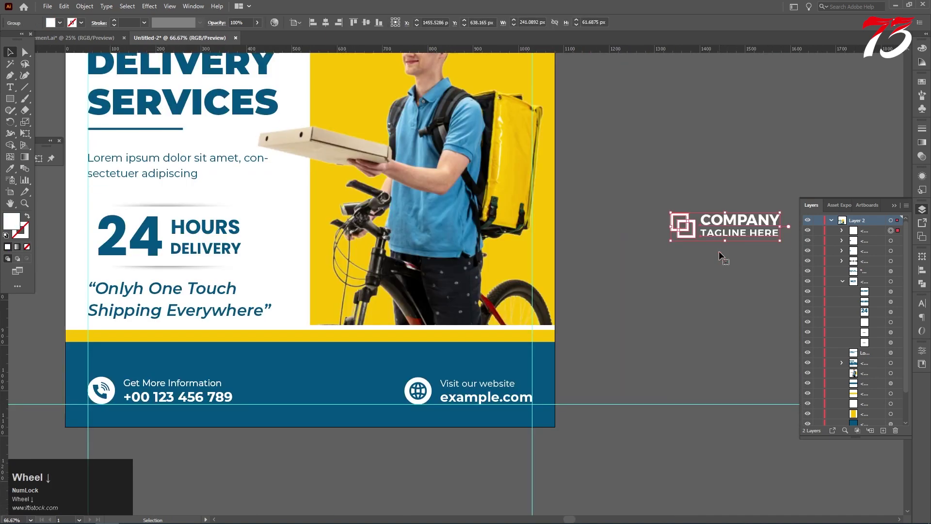
scroll(727, 228, "down", 1)
left_click_drag(733, 206, 395, 387)
left_click(272, 309)
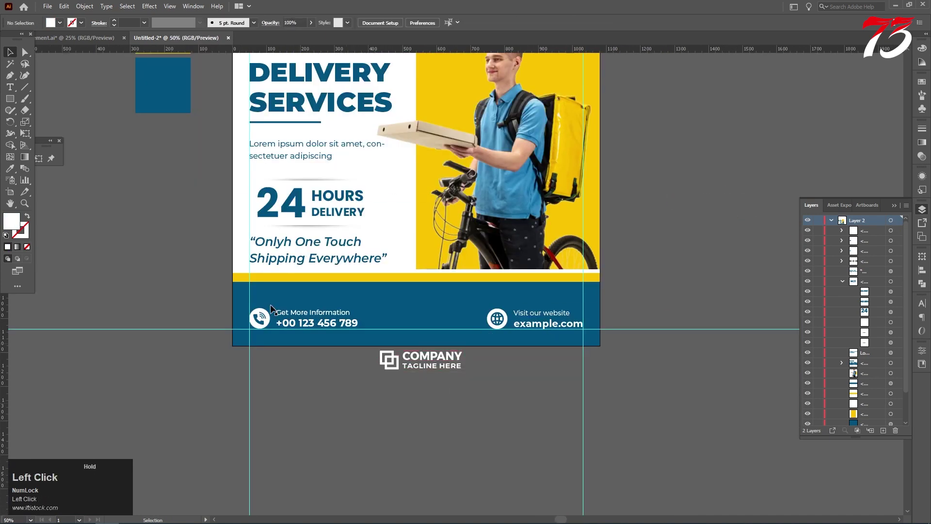
Draw a white rectangle about 234 × 56 px in the blue footer band and centre it horizontally on the artboard.
scroll(432, 292, "up", 3)
scroll(401, 293, "down", 1)
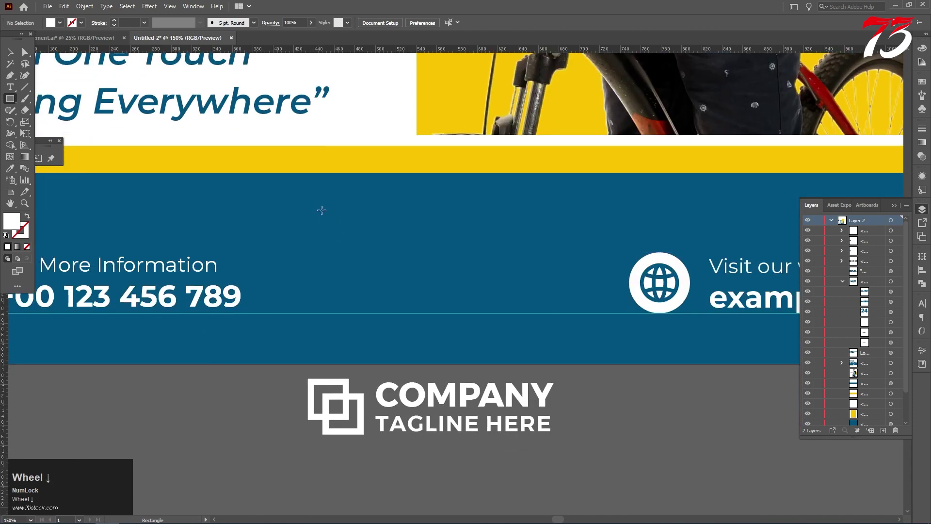
left_click_drag(338, 210, 577, 267)
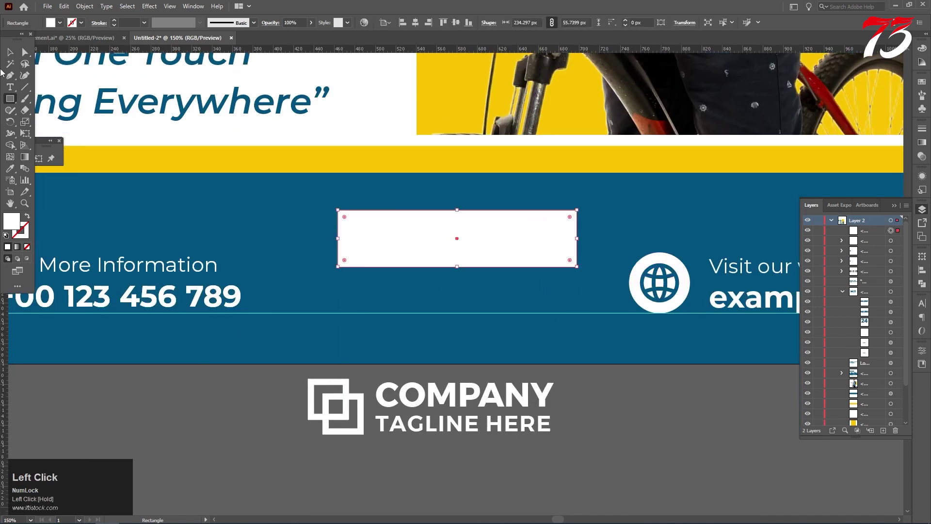
key("v")
left_click(415, 23)
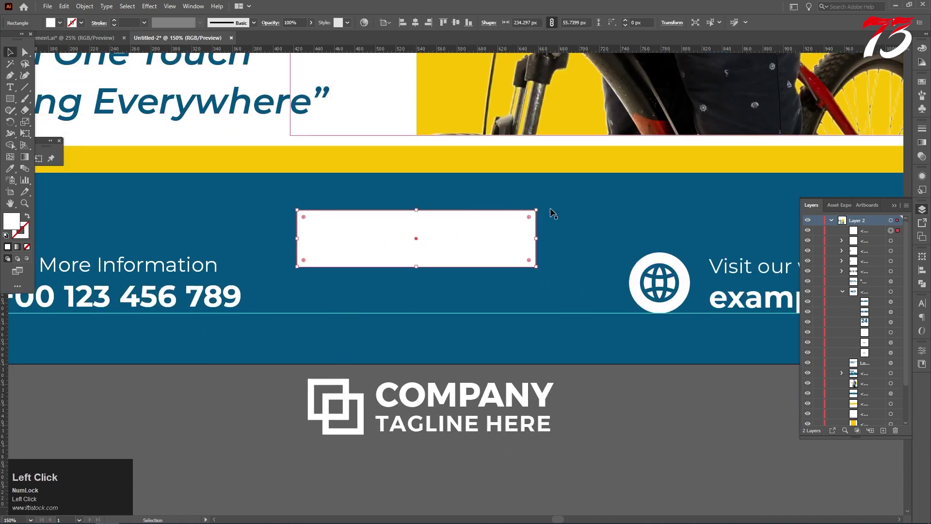
Nudge the white rectangle up close to the footer's yellow stripe and centre it horizontally again.
scroll(593, 206, "down", 1)
key("Up")
key("Up")
key("Up")
key("Up")
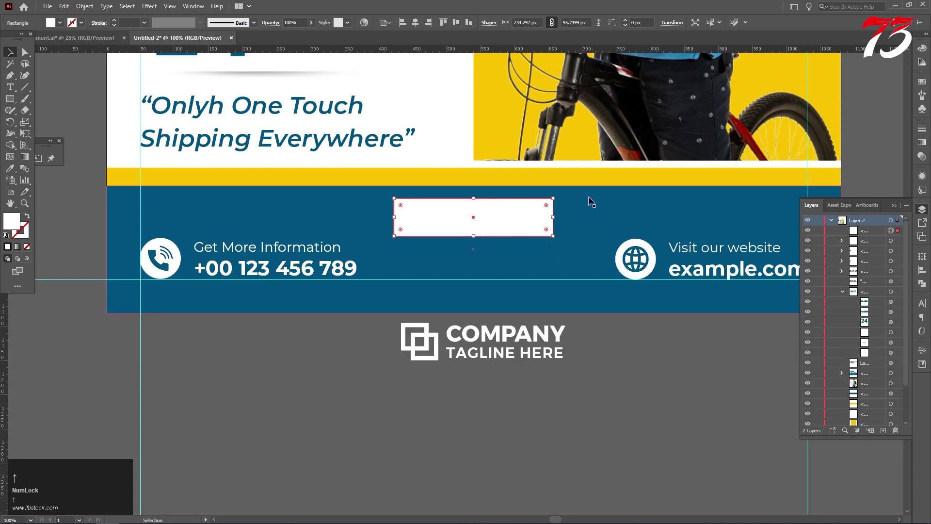
key("Down")
left_click(415, 22)
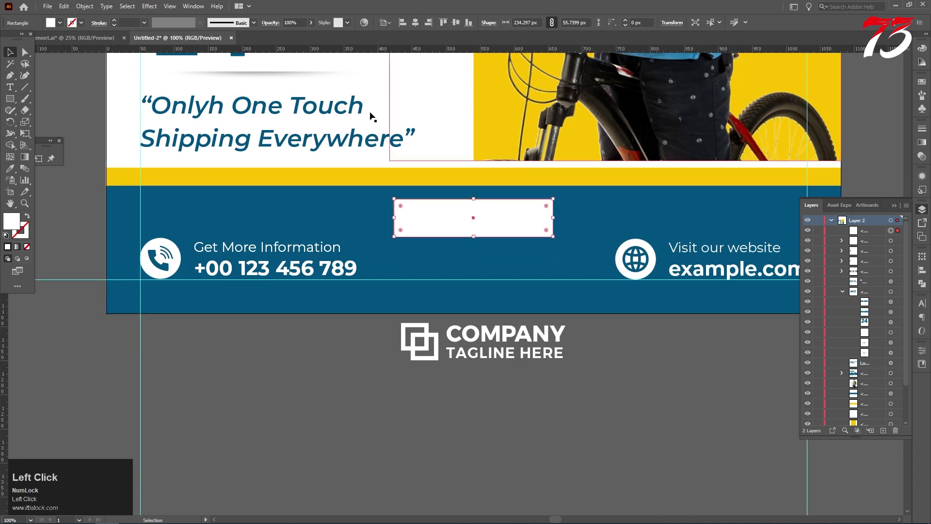
scroll(370, 99, "down", 1)
left_click(183, 329)
Add the point text "ORDER NOW" in the blue footer band just below the white rectangle.
left_click(10, 86)
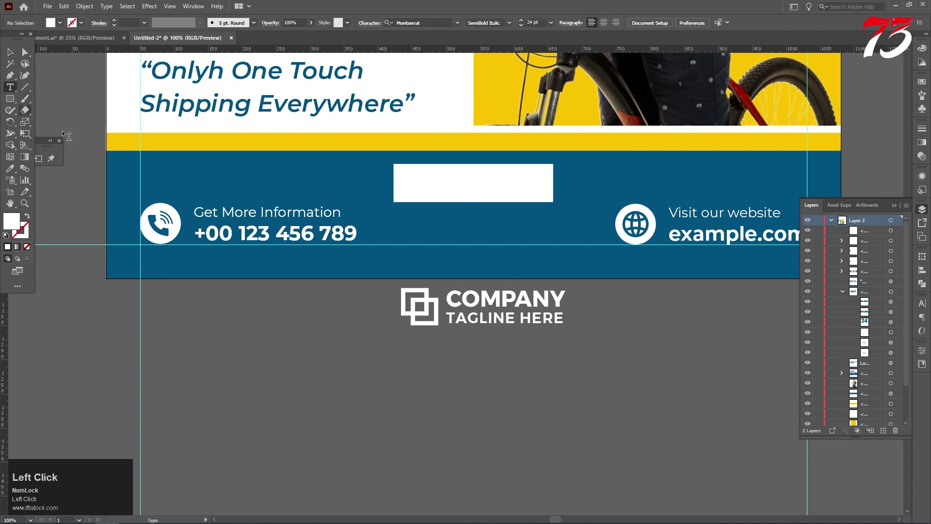
scroll(437, 243, "up", 2)
left_click(434, 244)
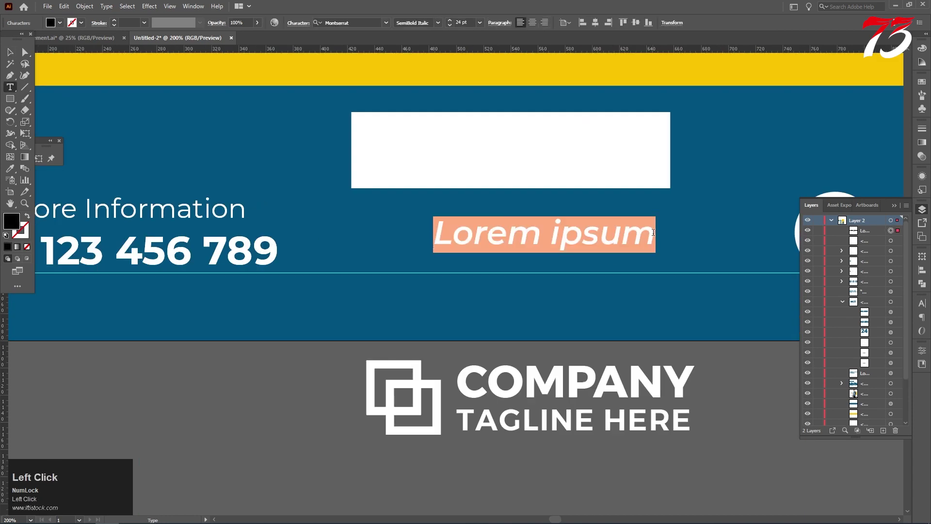
type("or")
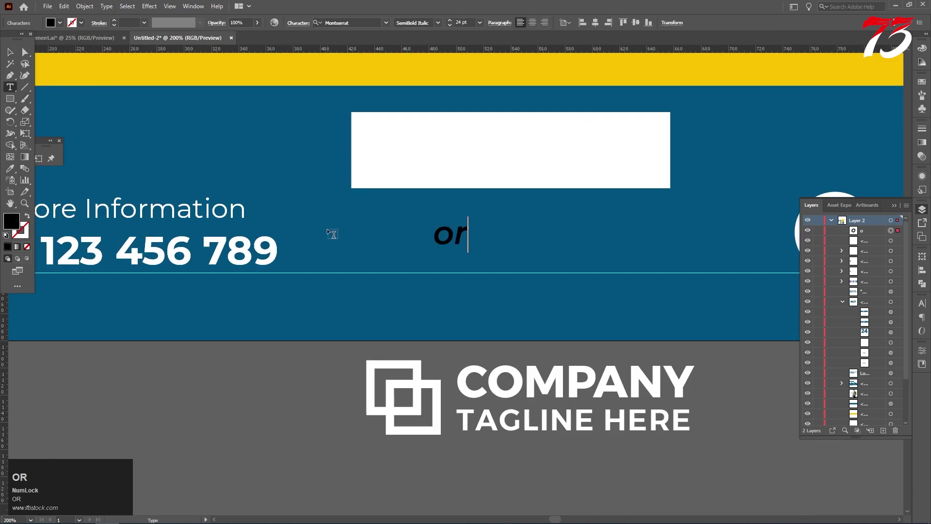
key("BackSpace")
key("BackSpace")
key("Caps_Lock")
type("ORDER NOW")
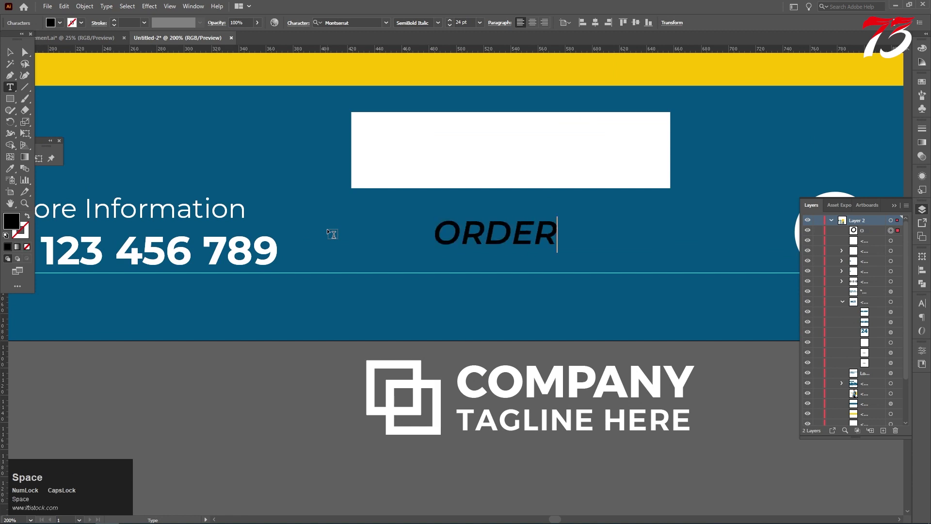
left_click(10, 52)
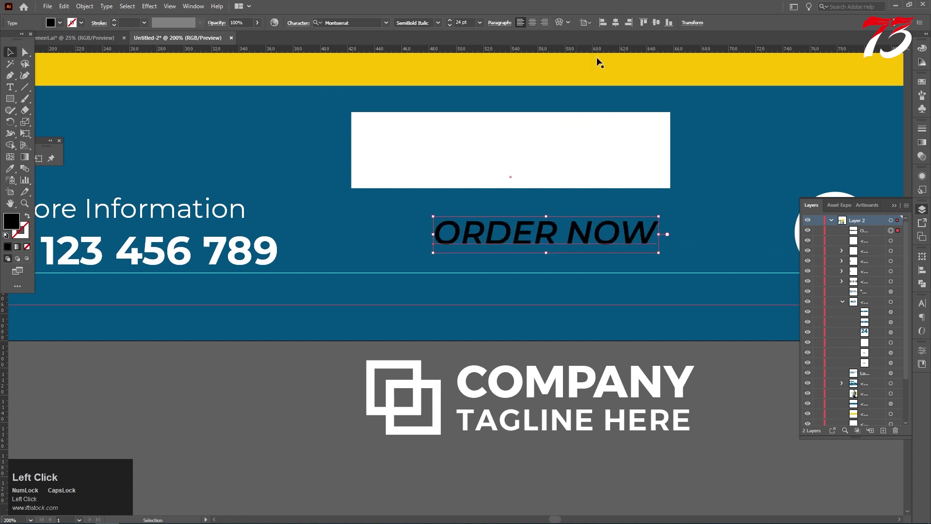
Centre the ORDER NOW text horizontally on the artboard and set its font style to Bold.
left_click(616, 23)
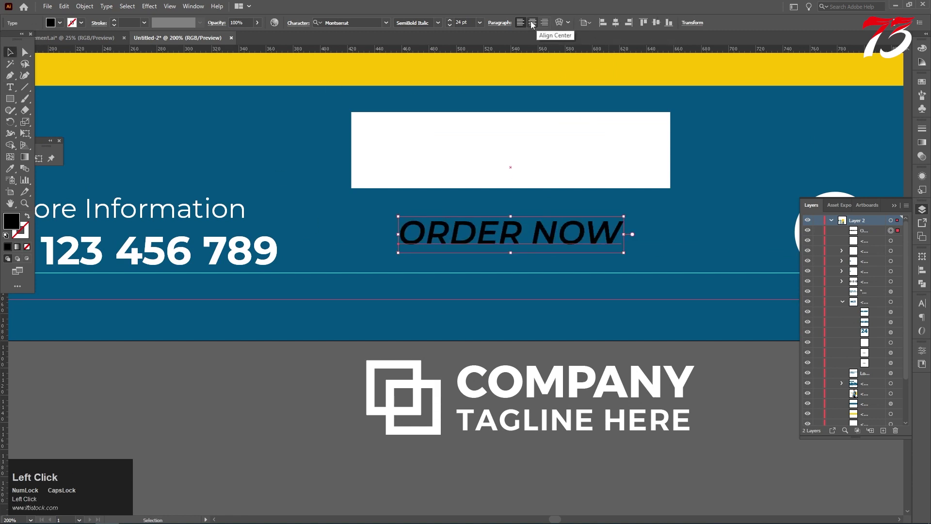
left_click(438, 23)
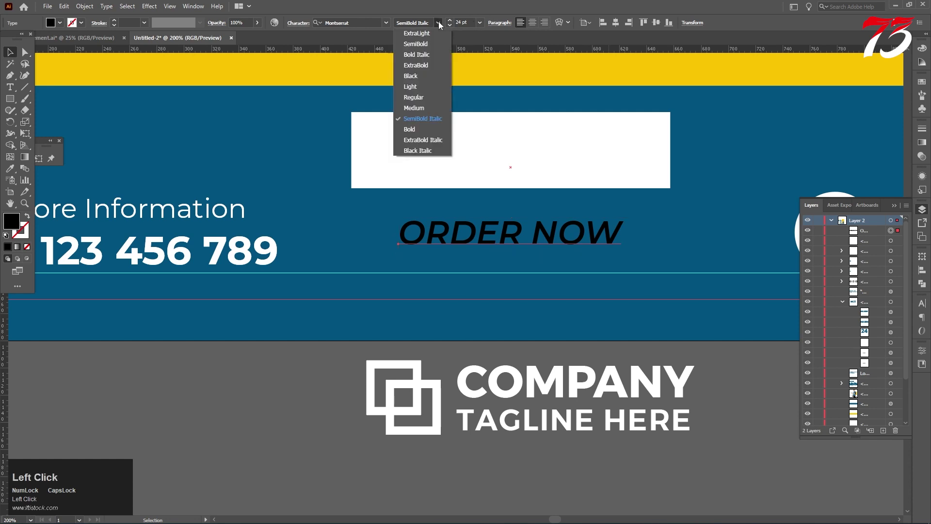
left_click(410, 129)
Move the ORDER NOW text onto the white rectangle and enlarge it to about 28 pt.
left_click_drag(473, 233, 459, 157)
scroll(628, 168, "up", 2)
scroll(587, 200, "up", 1)
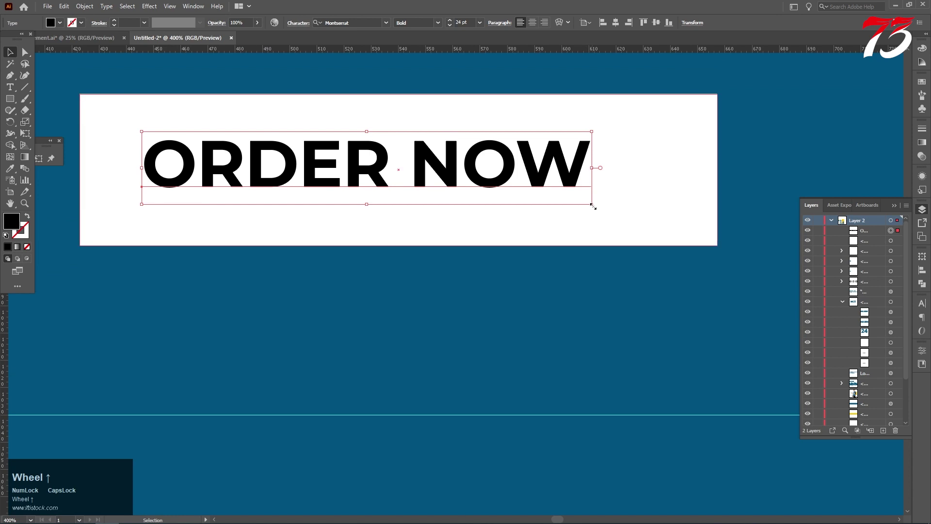
left_click_drag(592, 203, 661, 243)
scroll(536, 168, "down", 1)
scroll(536, 169, "down", 2)
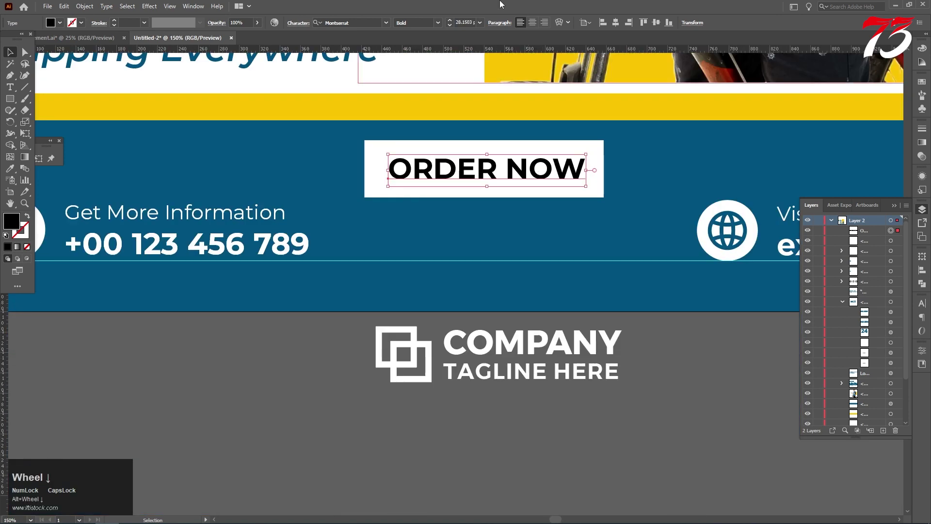
Fill the ORDER NOW text with the blue sampled from the footer band.
key("i")
left_click(406, 293)
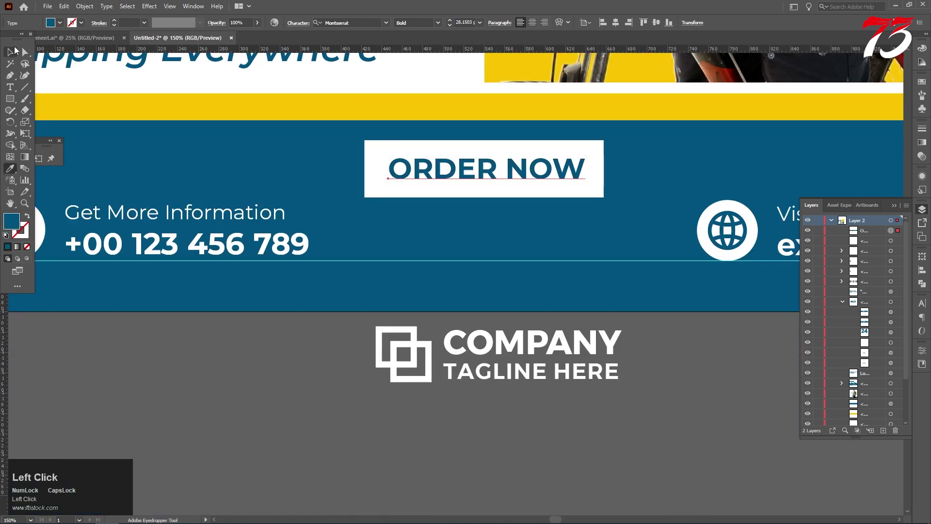
key("v")
Enlarge the ORDER NOW text to about 29 pt, then centre it with the white rectangle and group both.
left_click(388, 188, "shift")
left_click_drag(388, 188, 381, 191)
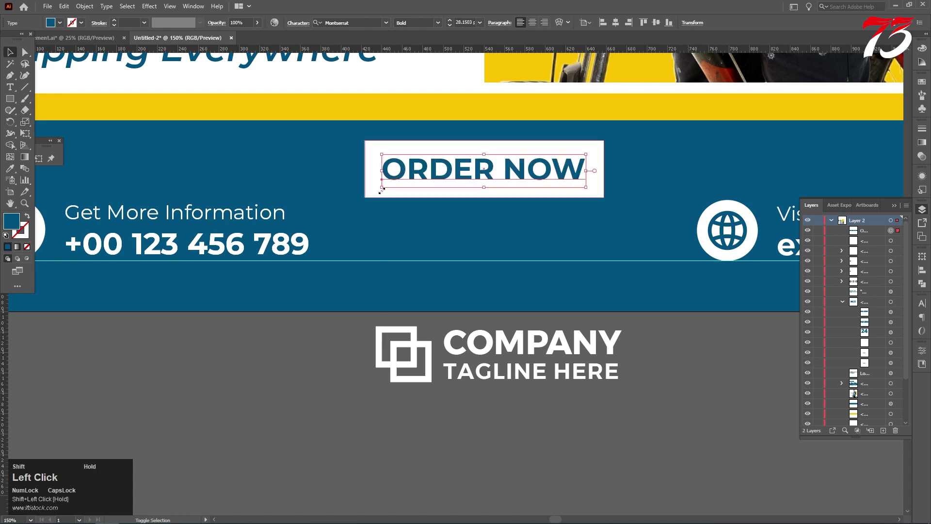
left_click(490, 147, "shift")
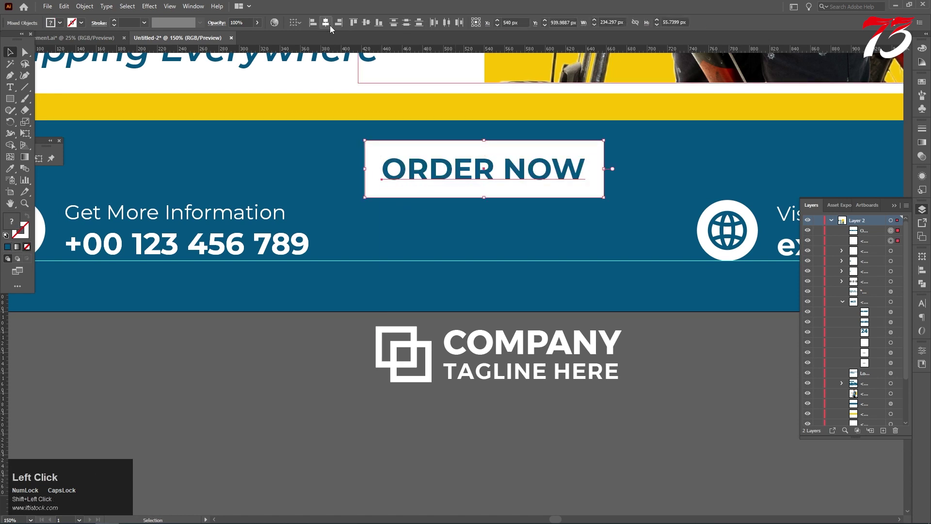
left_click(330, 26)
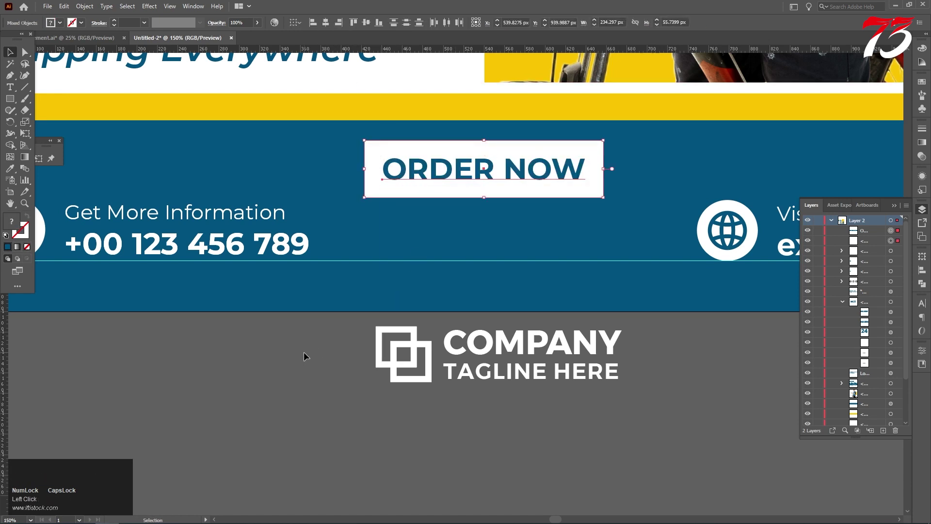
left_click(503, 291)
Ungroup the ORDER NOW button and lower the white rectangle's top edge to a height of about 49 px.
scroll(587, 232, "down", 5)
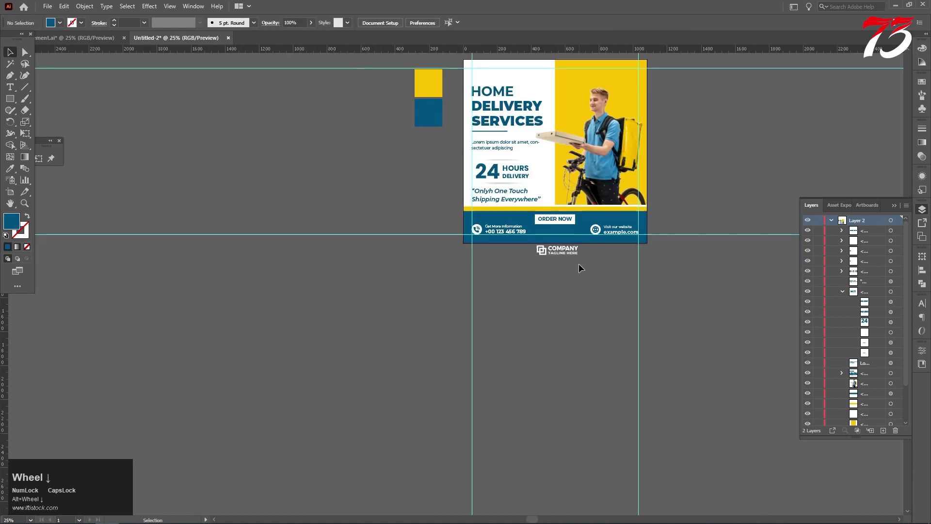
scroll(579, 264, "up", 6)
left_click(570, 218)
right_click(571, 217)
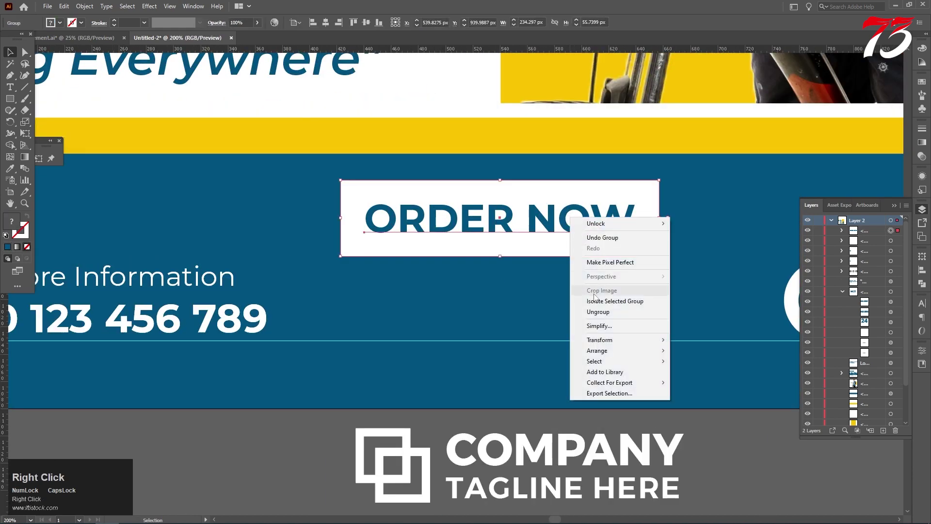
left_click(598, 311)
left_click(739, 427)
scroll(501, 183, "up", 3)
left_click(482, 148)
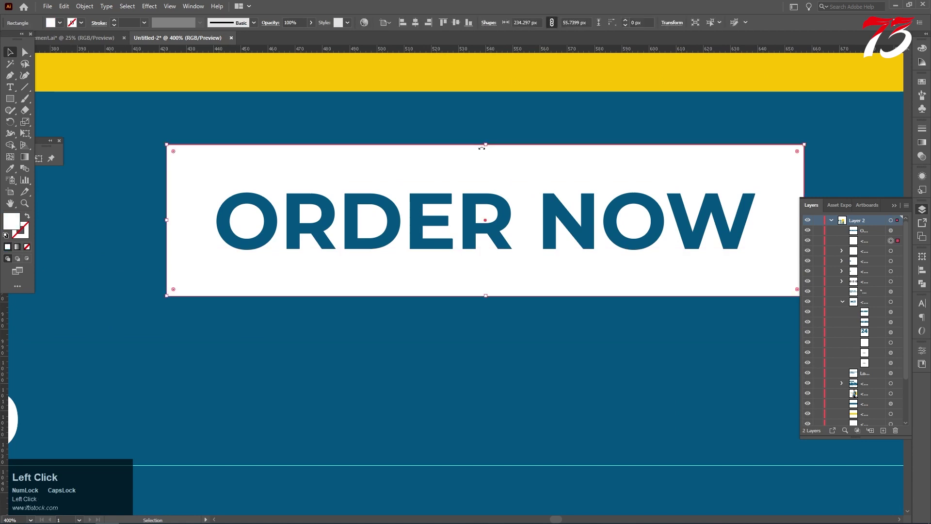
left_click_drag(486, 144, 485, 162)
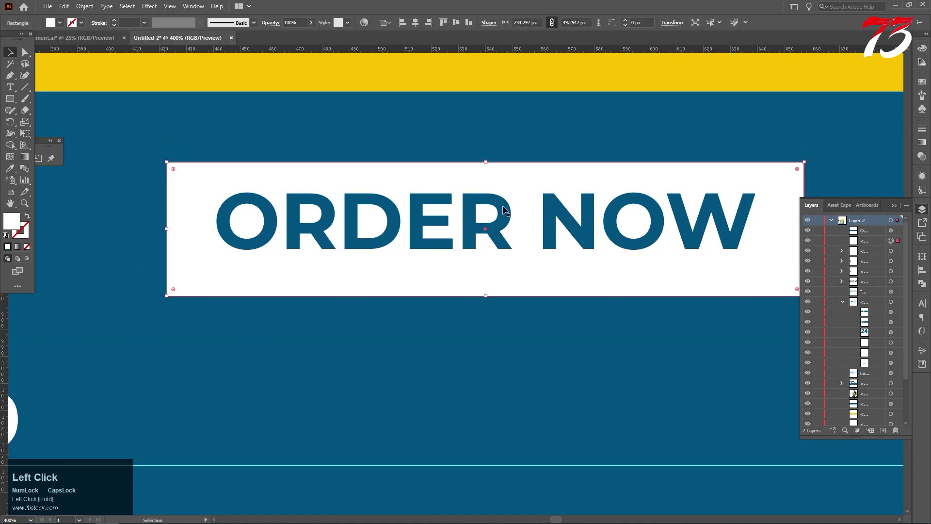
Nudge the ORDER NOW text down to the middle of the shortened rectangle and group the two.
left_click(501, 232)
key("Down")
key("Down")
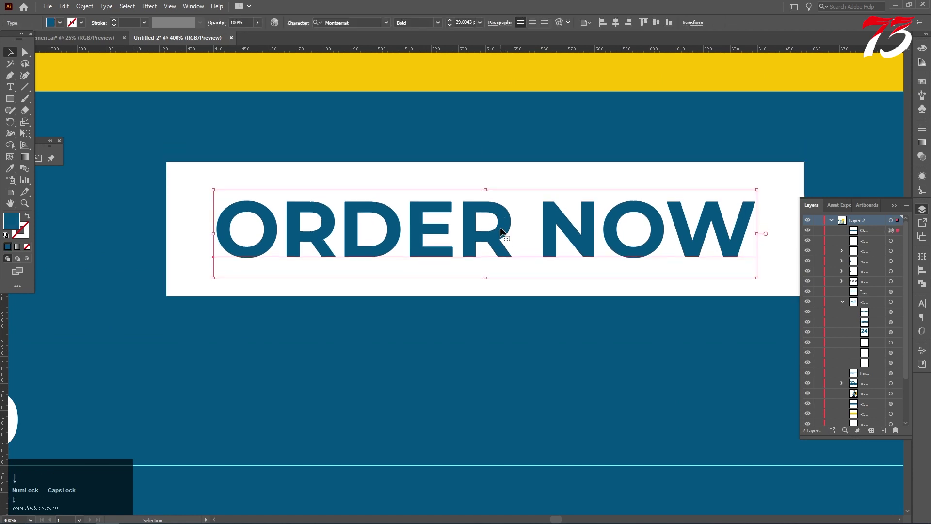
left_click(190, 207, "shift")
scroll(515, 216, "down", 5)
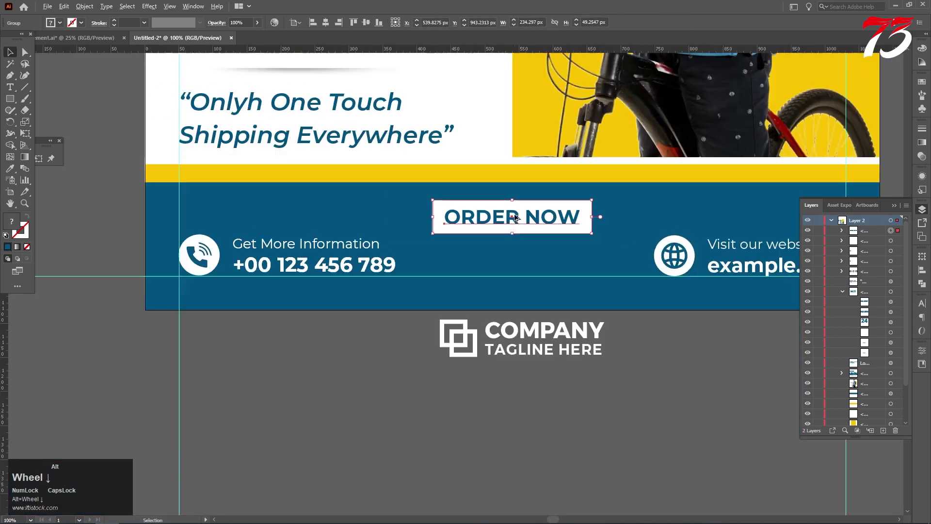
Centre the ORDER NOW button horizontally on the artboard and nudge it up by 3 px.
left_click(327, 22)
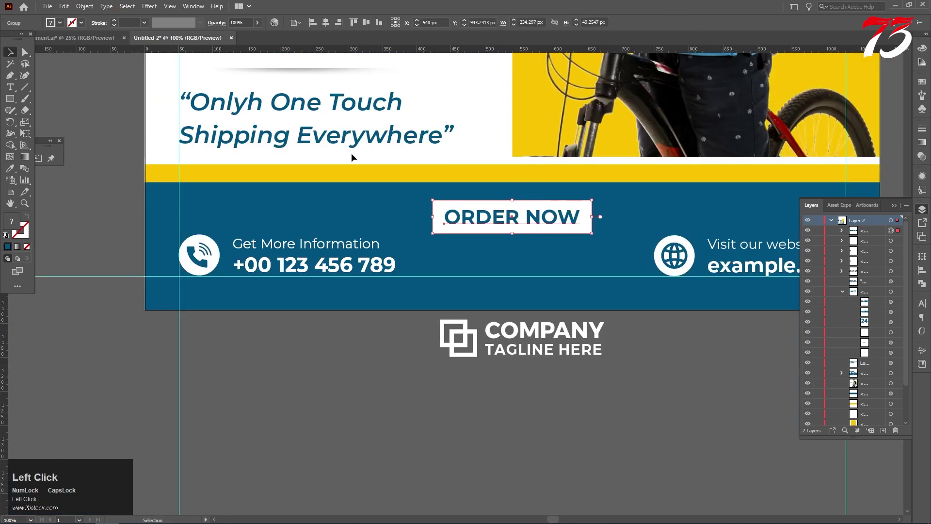
key("Up")
key("Up")
key("Up")
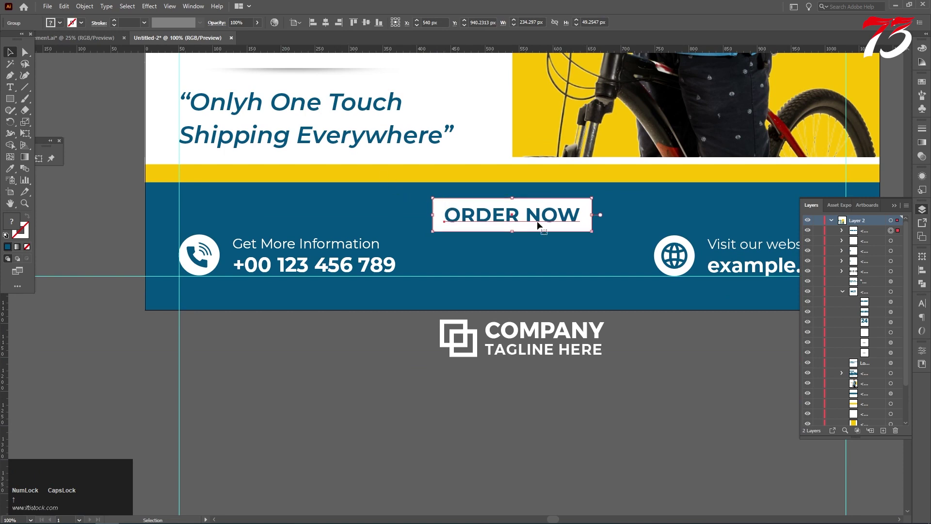
Scale the ORDER NOW button down proportionally from its centre to about 209 × 44 px.
scroll(599, 217, "up", 1)
left_click(588, 239)
scroll(582, 239, "down", 2)
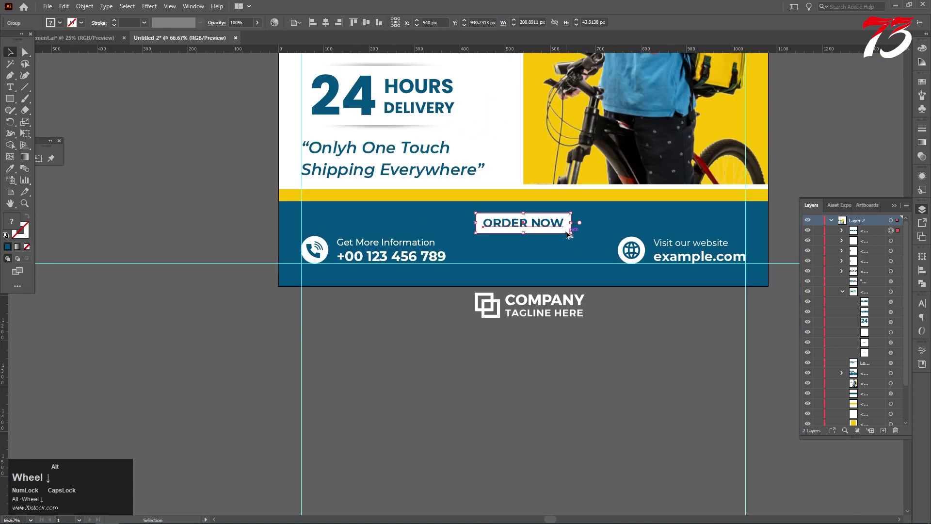
left_click(669, 354)
scroll(531, 269, "down", 2)
scroll(532, 269, "up", 3)
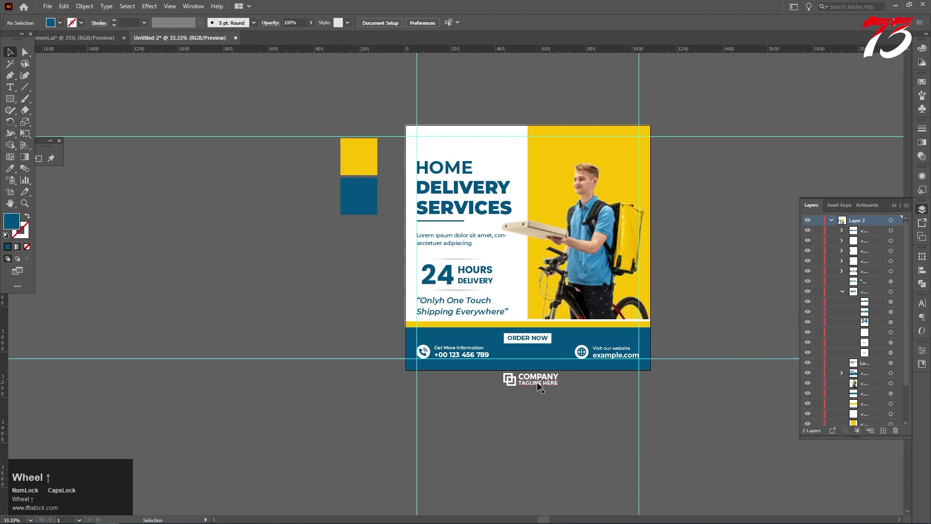
Move the company logo above the HOME headline and fill it with the blue sampled from the footer.
left_click_drag(538, 382, 455, 147)
left_click(10, 169)
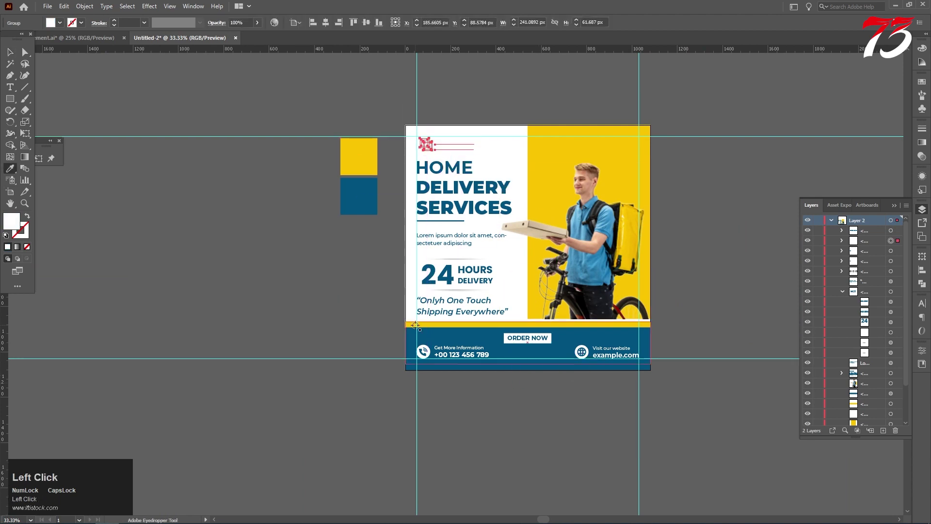
left_click(10, 52)
Align the blue company logo to the corner of the left and top margin guides and scale it down slightly.
scroll(439, 143, "up", 6)
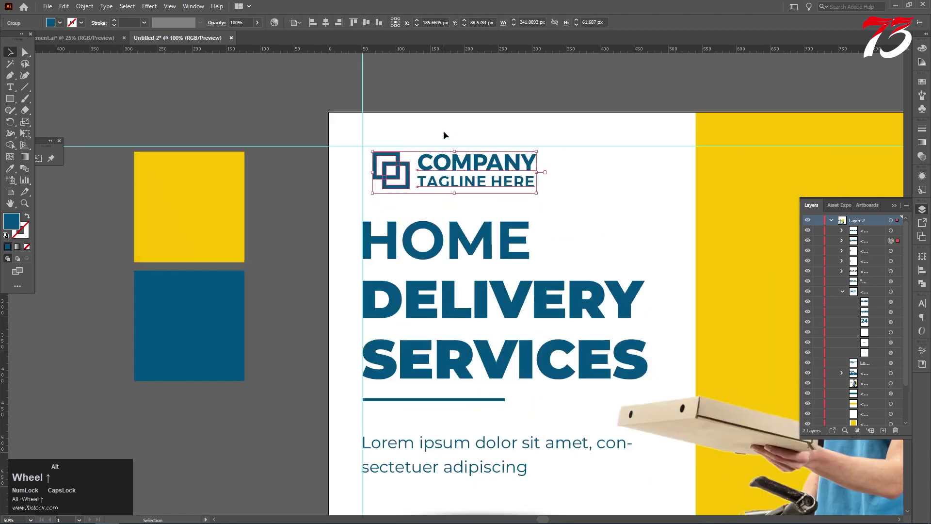
left_click_drag(416, 194, 394, 181)
scroll(392, 196, "down", 2)
left_click_drag(559, 221, 500, 212)
scroll(485, 212, "down", 3)
left_click(452, 144)
scroll(452, 144, "down", 2)
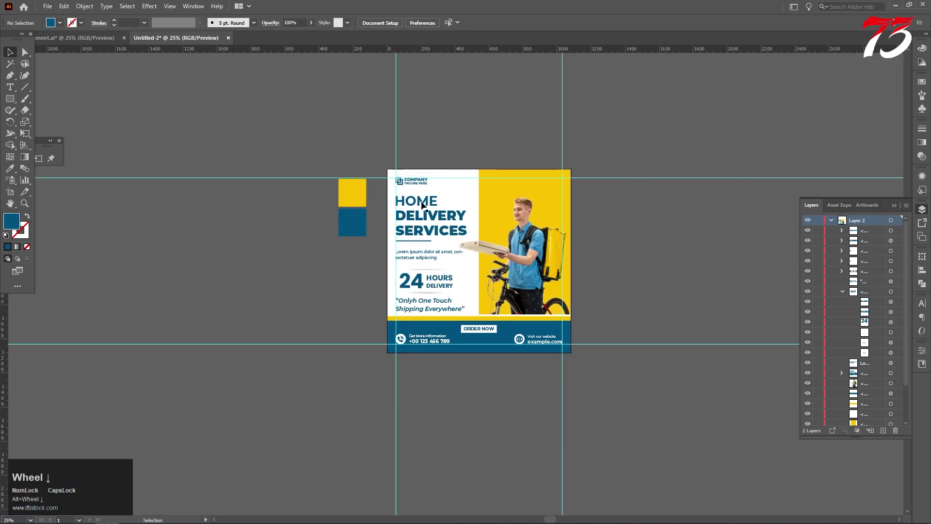
Move the three round social icons onto the yellow panel, aligned to the top and right margin guides.
scroll(538, 222, "up", 1)
left_click(656, 104)
left_click_drag(642, 92, 551, 209)
scroll(576, 239, "up", 7)
left_click(727, 211)
Select only the symbols inside the three social icons and fill them with the yellow sampled from the background panel.
left_click(25, 51)
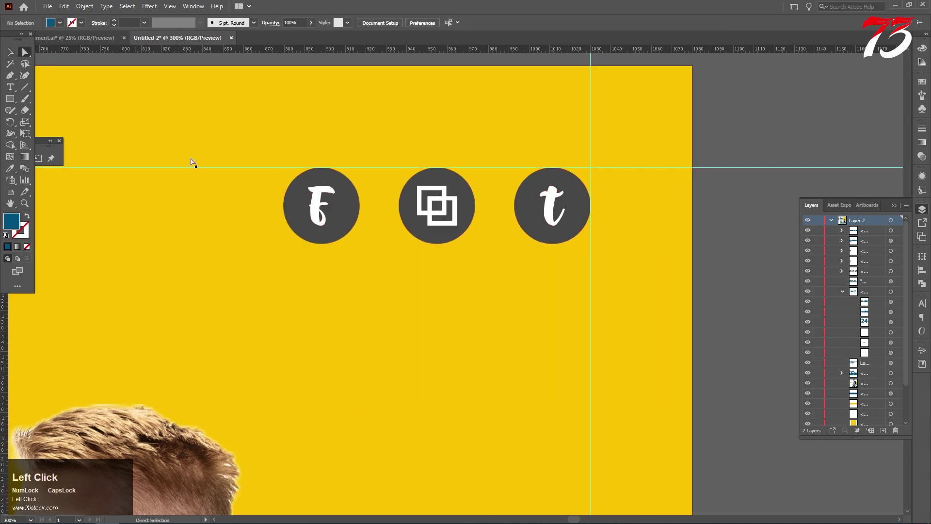
left_click(301, 199)
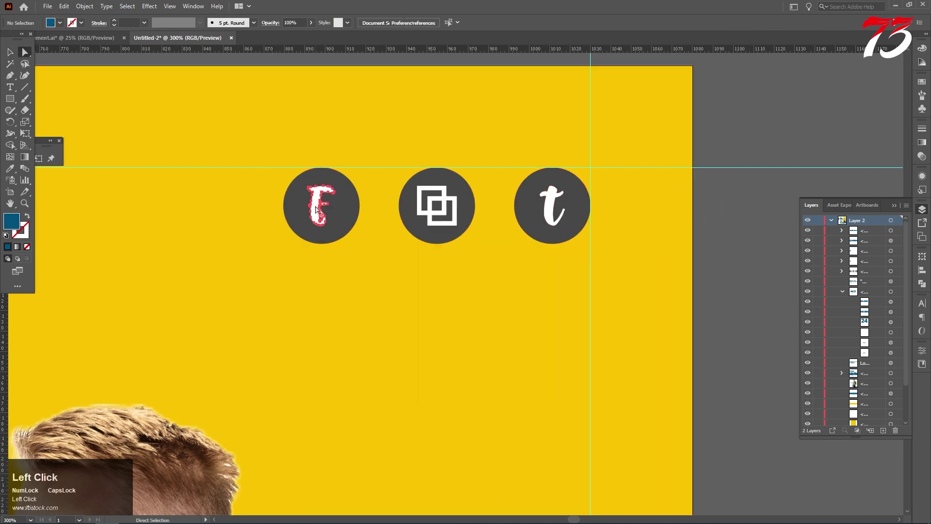
left_click(438, 206, "shift")
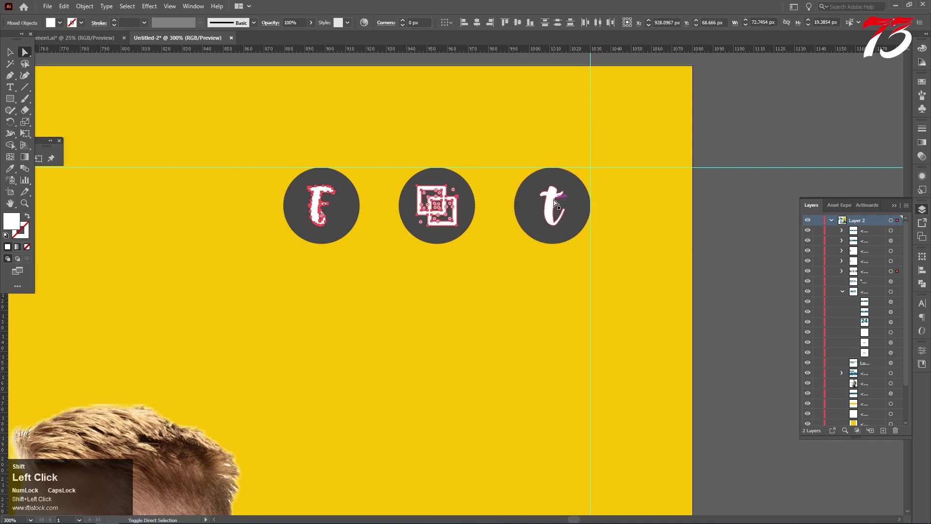
left_click(556, 203, "shift")
left_click(10, 168)
left_click(174, 207)
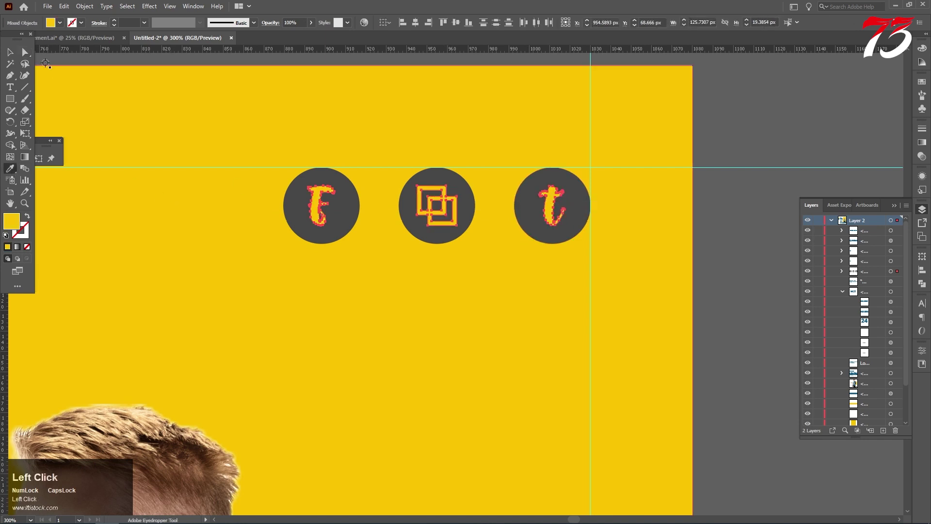
Select the circles of the three social icons and fill them with the white sampled from the artboard's background.
key("a")
left_click(351, 216)
left_click(443, 243, "shift")
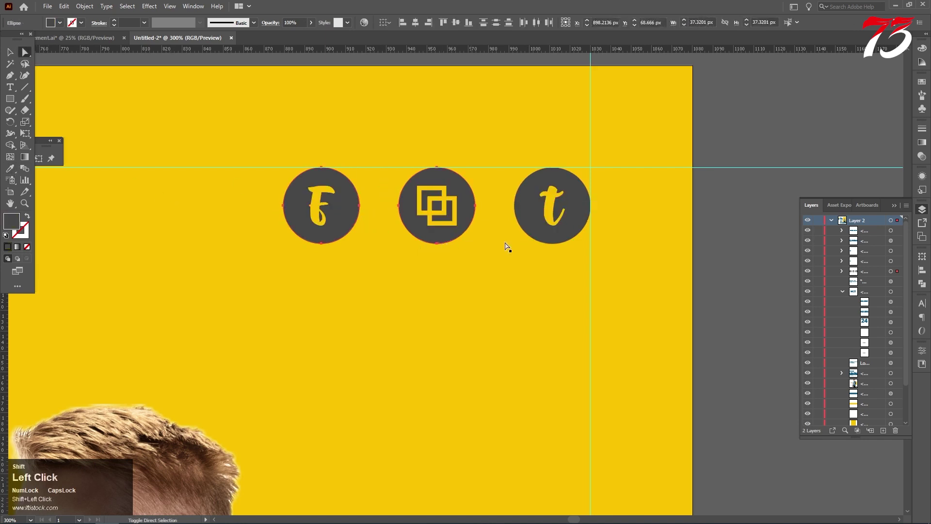
left_click(544, 238, "shift")
left_click(9, 168)
scroll(514, 243, "down", 3)
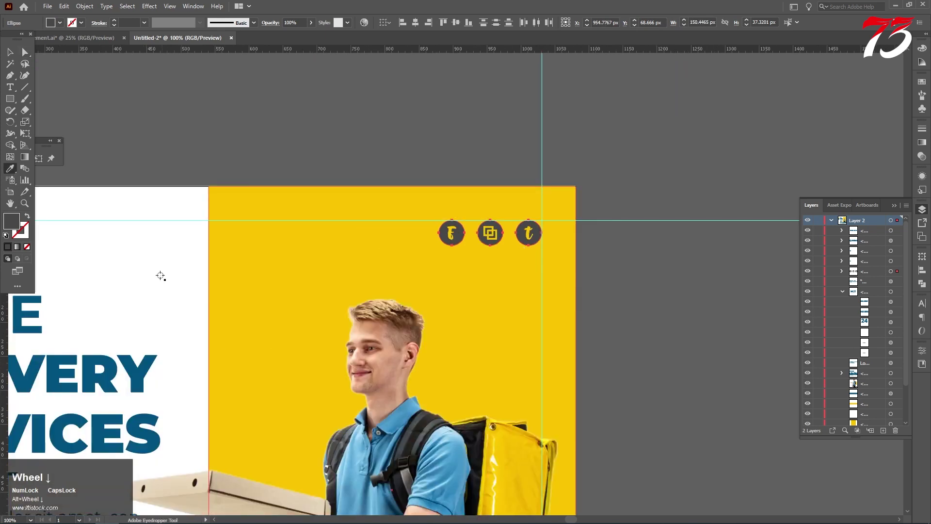
left_click(160, 272)
left_click(10, 53)
scroll(603, 215, "down", 3)
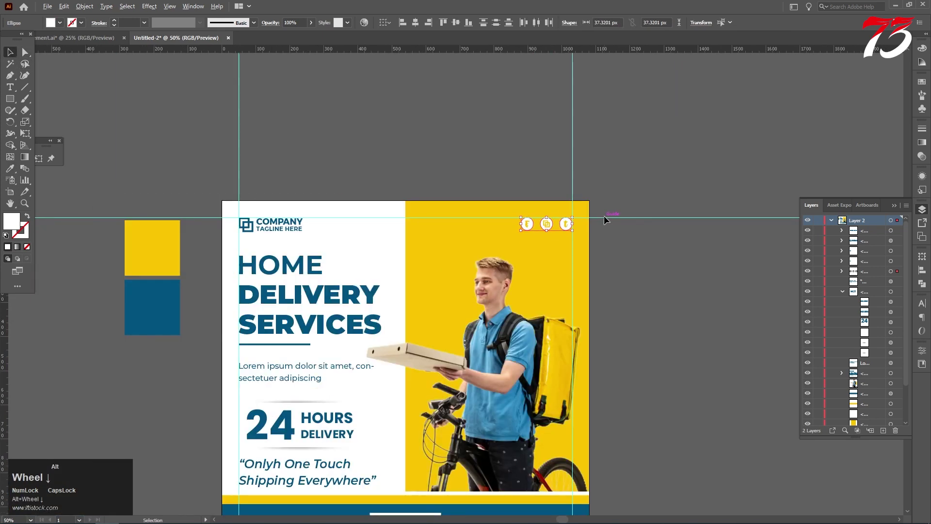
left_click(645, 257)
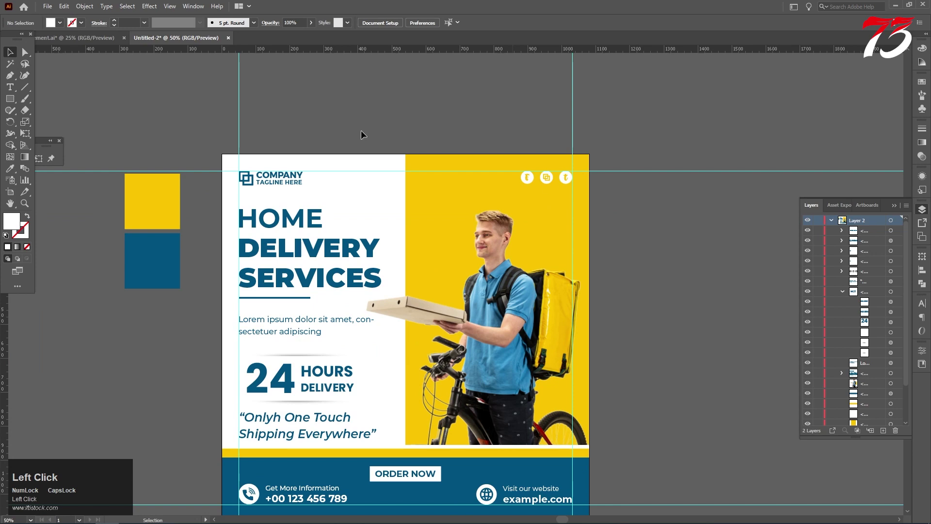
Copy the wavy lines, small circle and plus shapes from the elements document into the delivery design, beside the artboard.
left_click(80, 39)
scroll(388, 276, "down", 3)
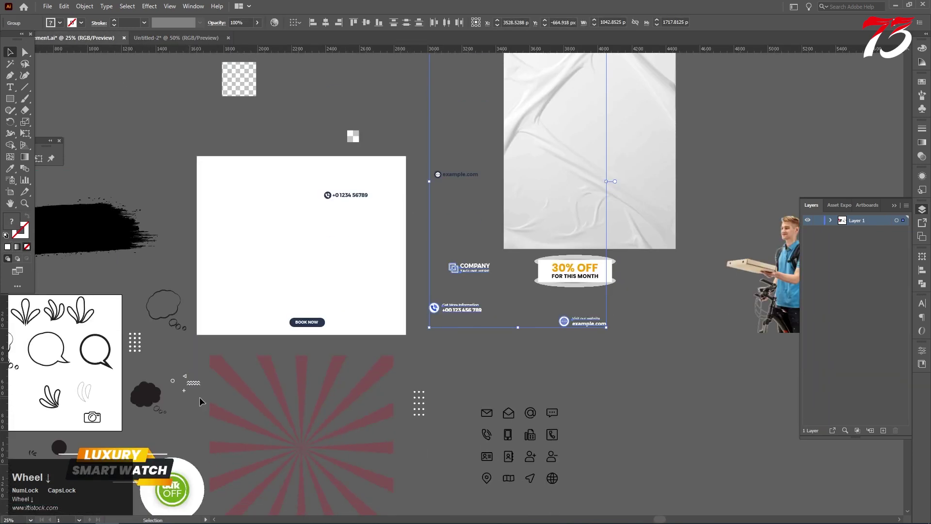
scroll(194, 397, "up", 3)
left_click(209, 359)
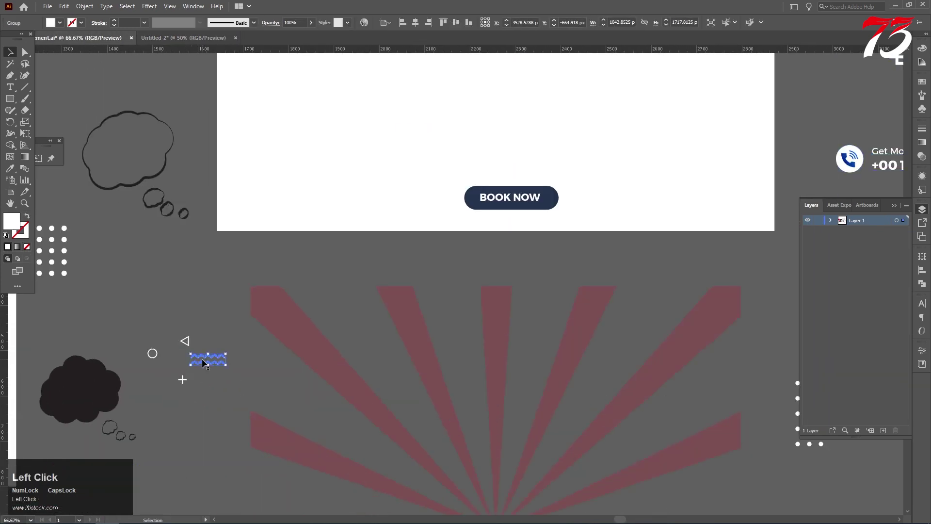
left_click(155, 357, "shift")
left_click(184, 380, "shift")
left_click_drag(209, 364, 709, 242)
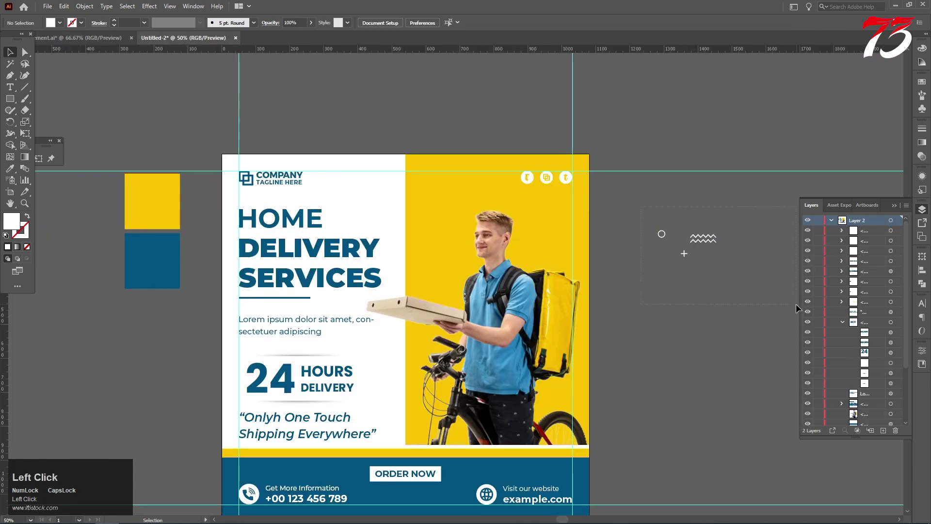
Fill the wavy lines, circle and plus shapes with the blue sampled from the footer and set their opacity to 50%.
left_click_drag(796, 303, 796, 303)
key("i")
scroll(548, 411, "down", 3)
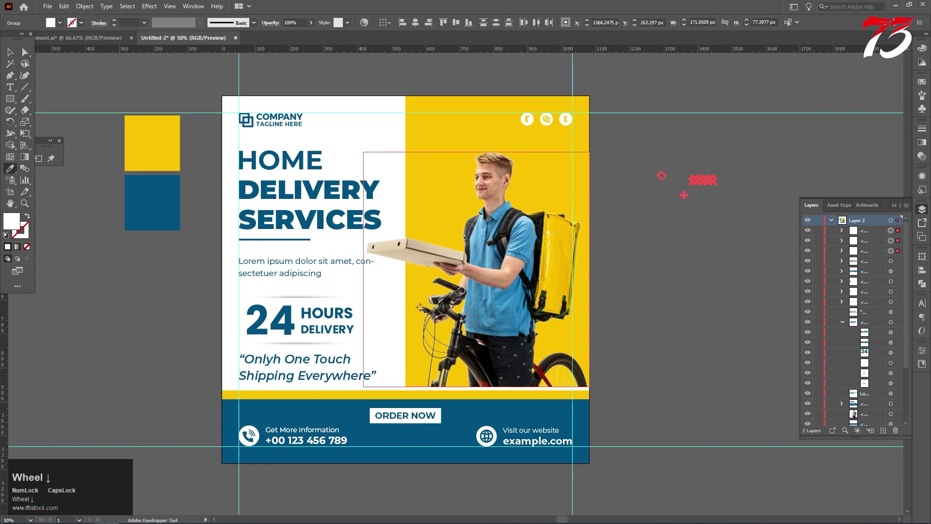
left_click(548, 410)
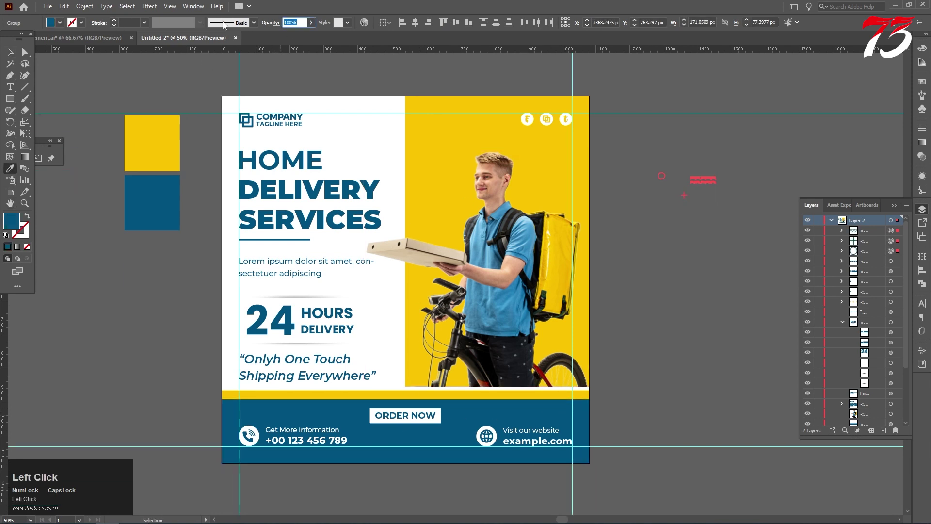
key("Return")
Place the wavy lines above the headline beside the logo, and the small circle next to the 24-hour badge.
scroll(92, 48, "up", 1)
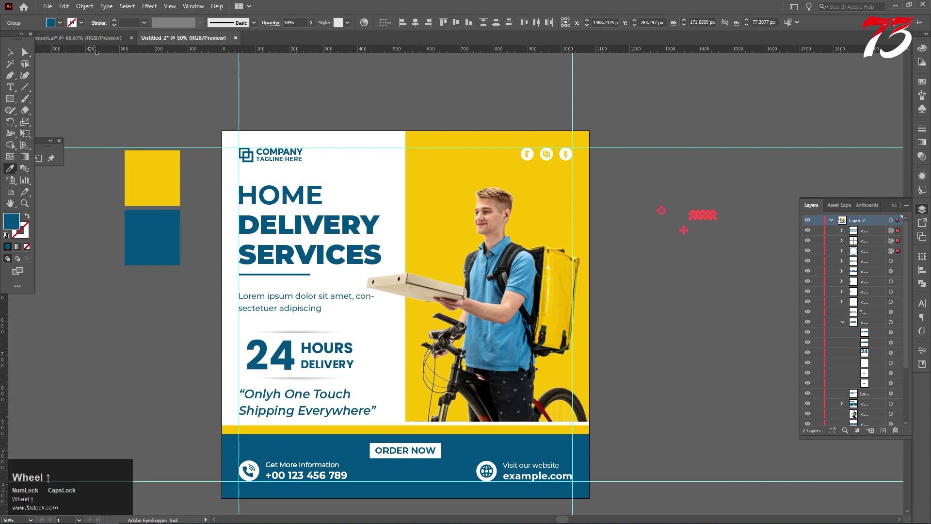
left_click(10, 51)
left_click(713, 223)
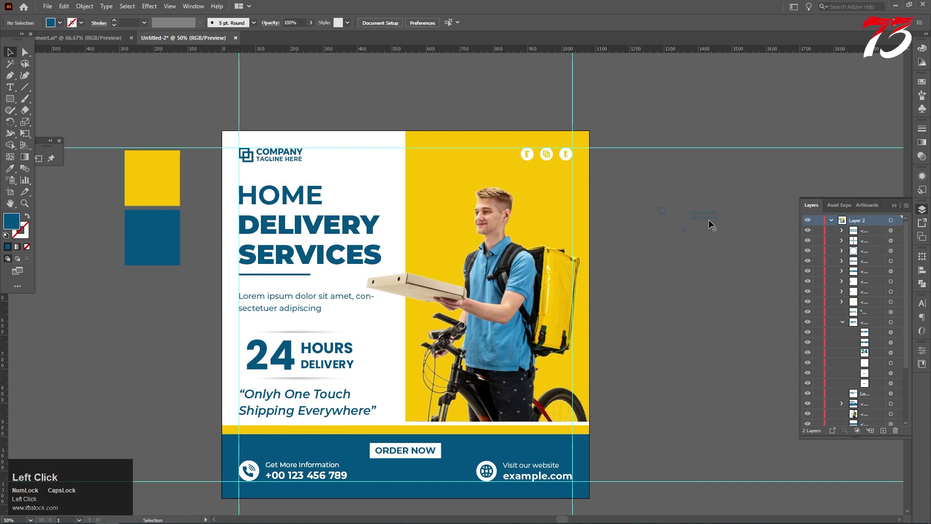
left_click_drag(706, 218, 366, 174)
left_click(690, 234)
left_click_drag(663, 214, 383, 353)
Place the plus shape on the yellow panel beside the delivery man's head, in white at 100% opacity.
scroll(399, 324, "down", 3)
scroll(756, 265, "down", 2)
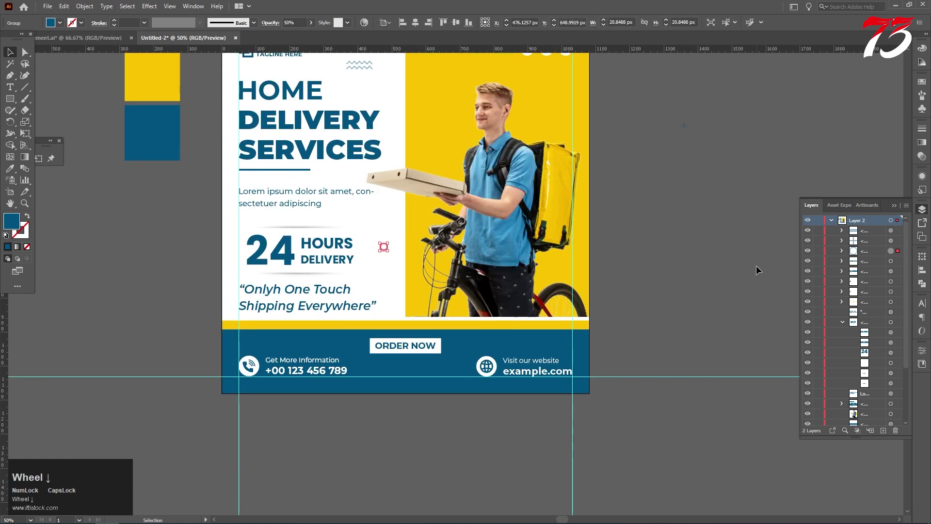
left_click(692, 132)
scroll(691, 218, "up", 3)
left_click_drag(684, 190, 435, 191)
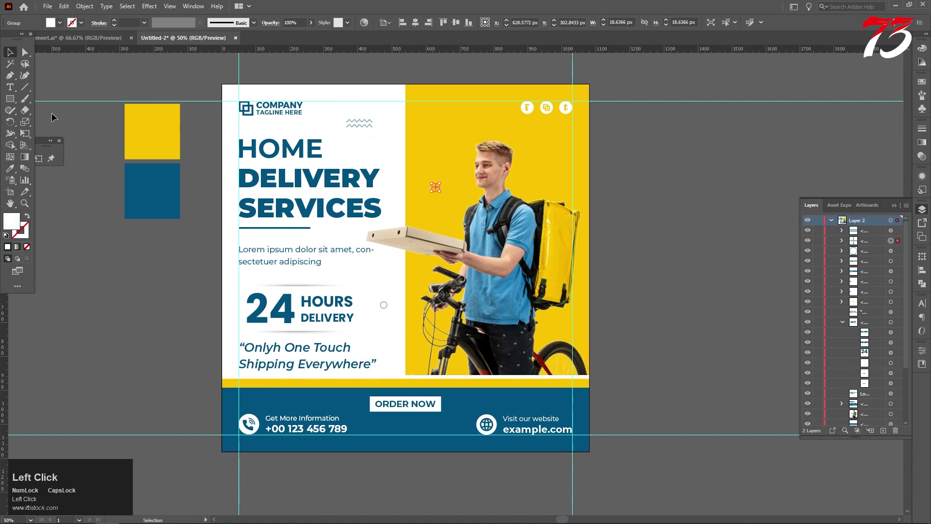
left_click(623, 170)
Scale the 24-hour delivery badge group down to about 394 px wide and nudge it down between the paragraph and the quote.
scroll(621, 168, "down", 1, "alt")
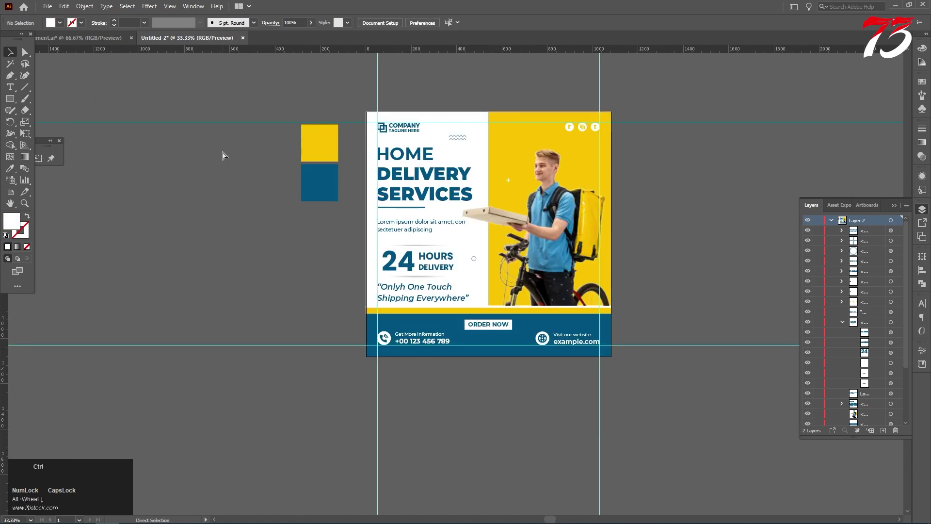
key("ctrl+0")
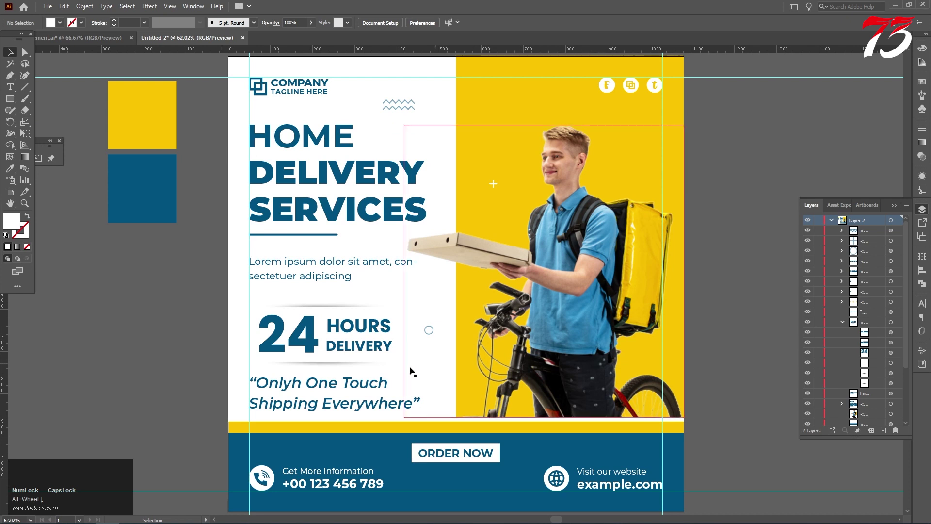
left_click(425, 379)
left_click_drag(430, 384, 373, 379)
key("Down")
key("Down")
key("Down")
key("Down")
key("Down")
key("Down")
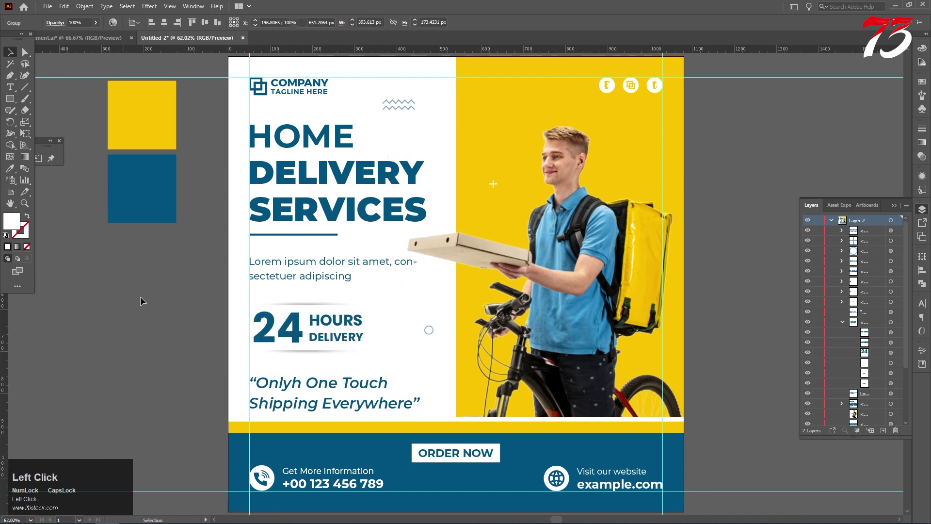
left_click(178, 321)
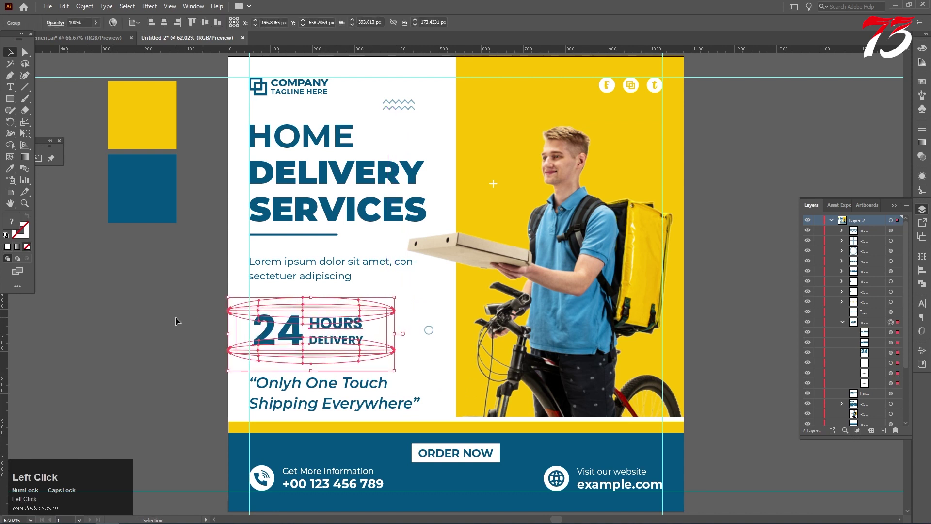